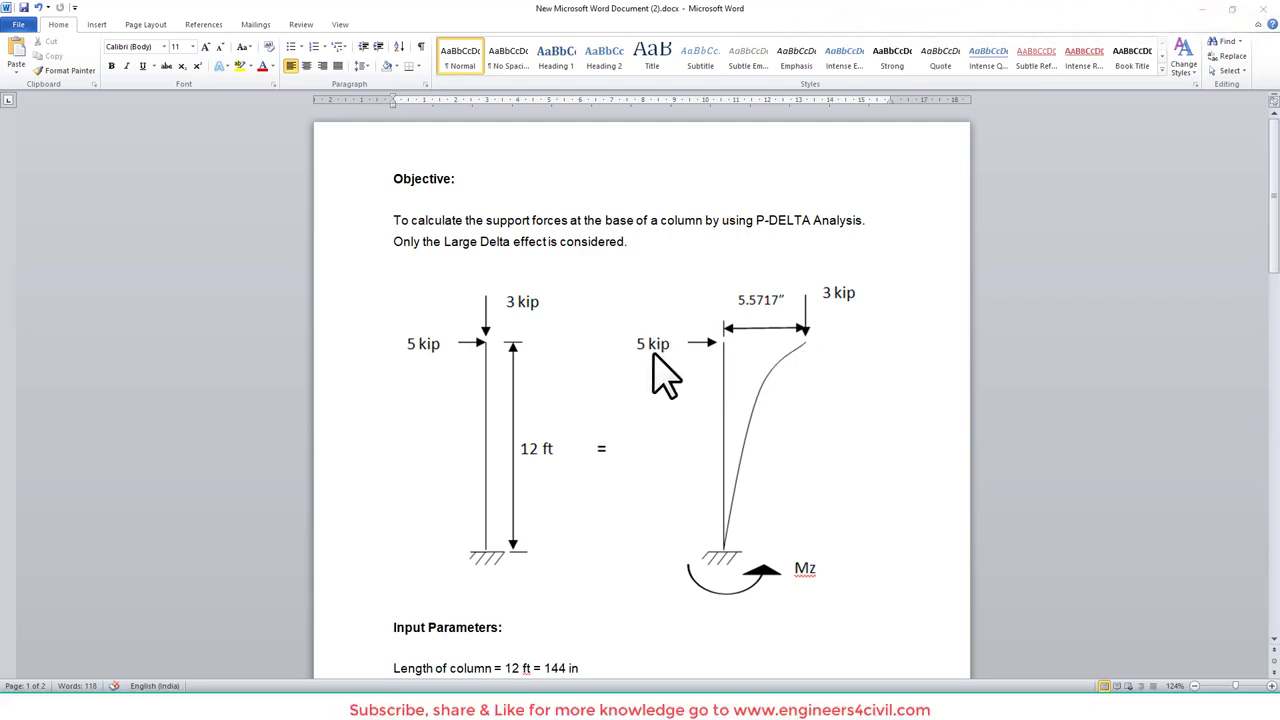
Review the objective, the loaded column diagram and the input parameters in the P-Delta problem document.
key(ctrl+2)
mouse_move(672, 326)
mouse_down()
mouse_move(659, 363)
mouse_move(676, 330)
mouse_up()
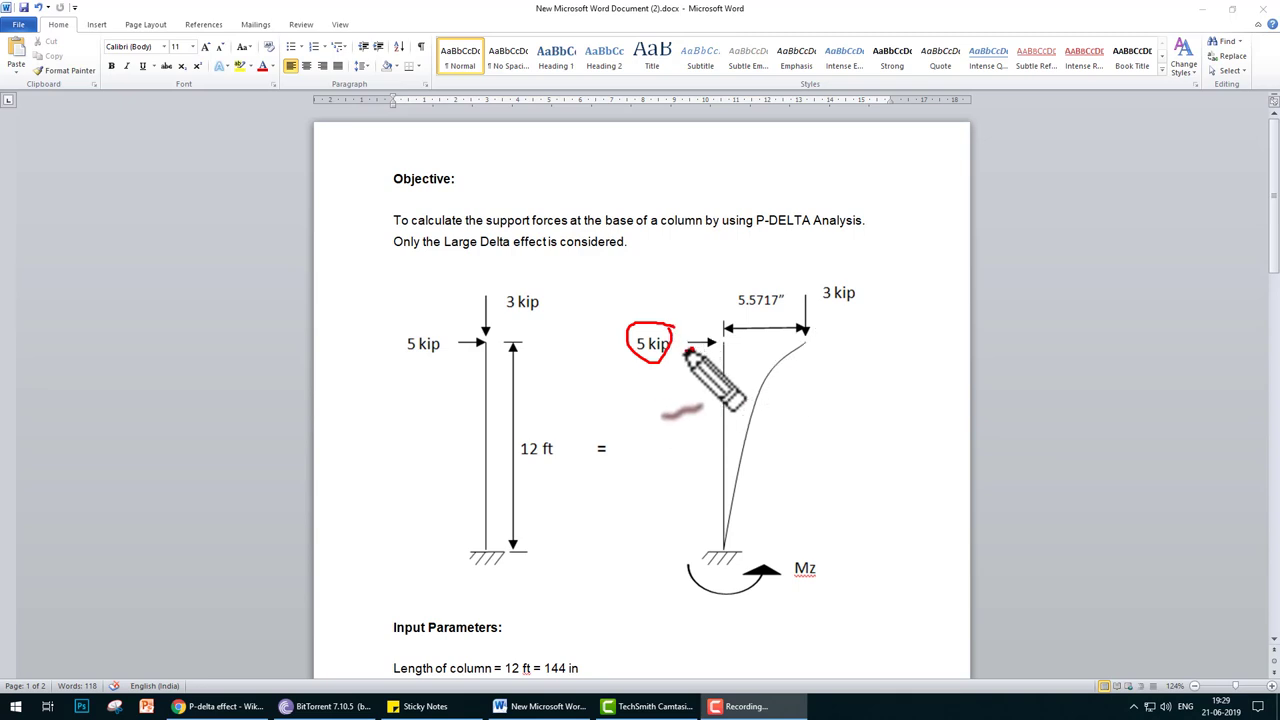
mouse_move(686, 350)
mouse_down()
mouse_move(660, 385)
mouse_move(665, 525)
mouse_move(735, 548)
mouse_move(703, 558)
mouse_move(779, 558)
mouse_up()
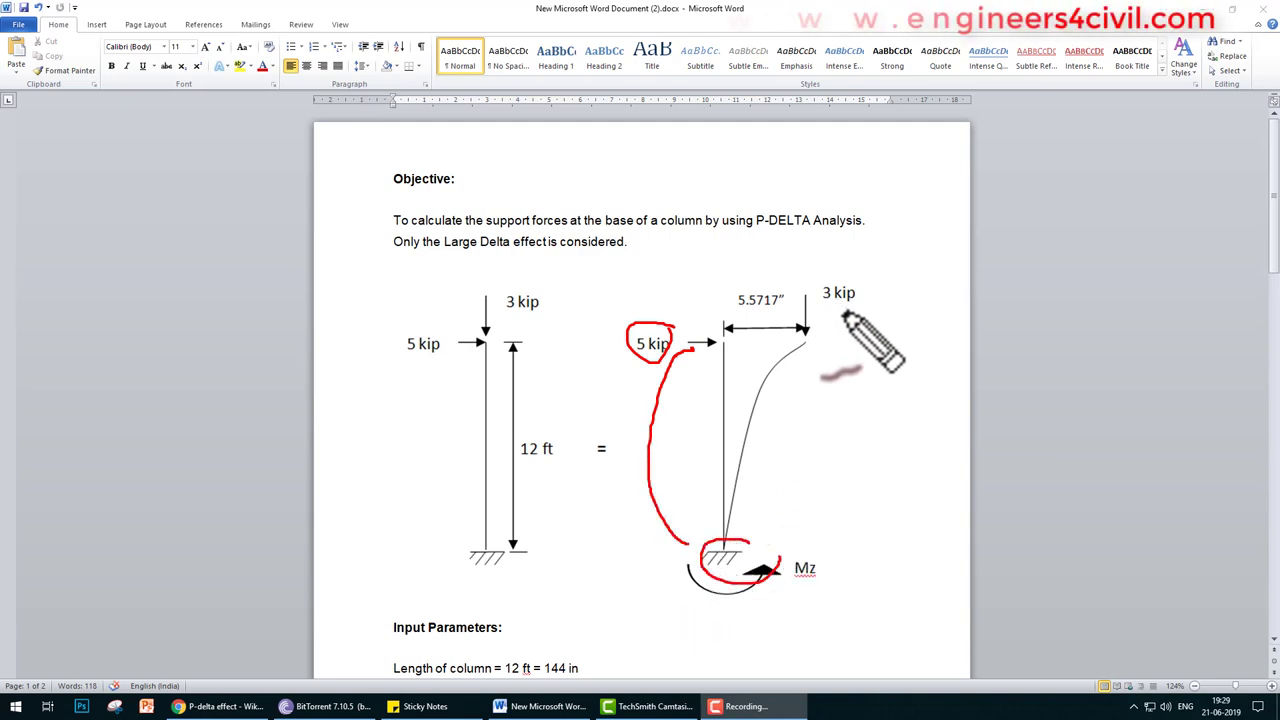
mouse_move(847, 315)
mouse_down()
mouse_move(840, 273)
mouse_move(821, 331)
mouse_move(740, 318)
mouse_move(781, 315)
mouse_move(730, 287)
mouse_move(758, 323)
mouse_move(680, 265)
mouse_up()
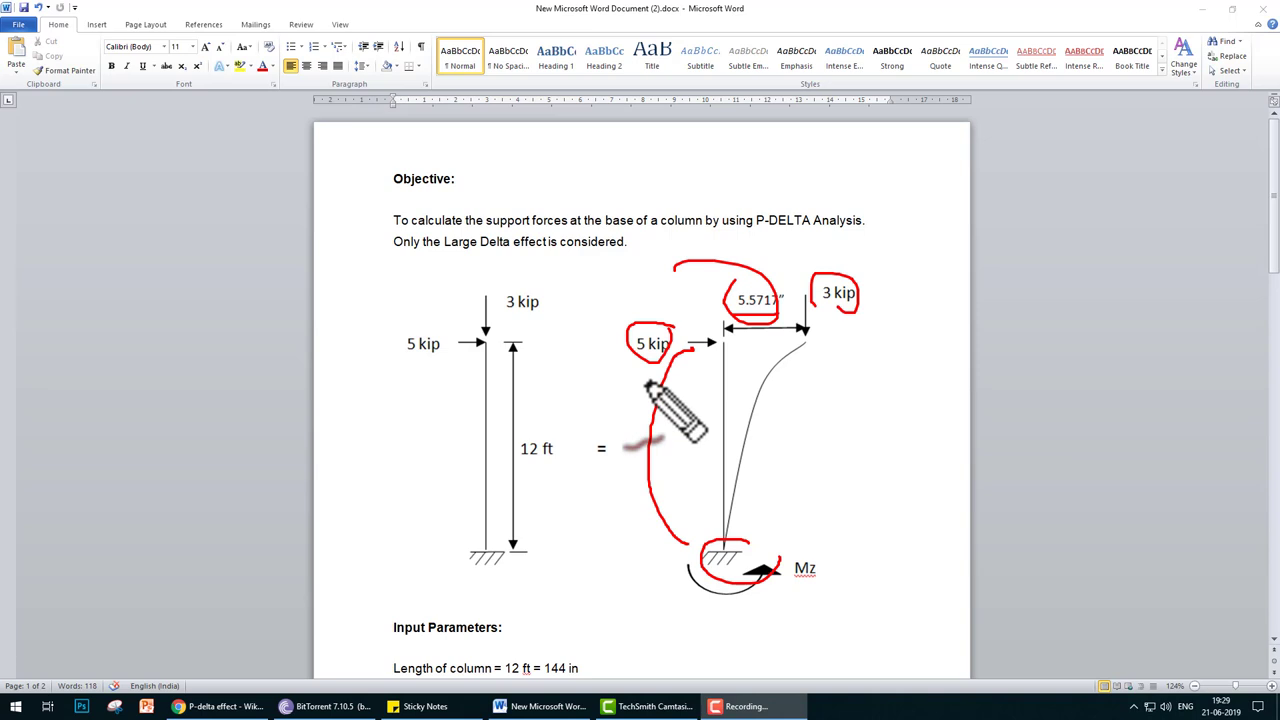
key(Escape)
scroll(620, 410, down, 1)
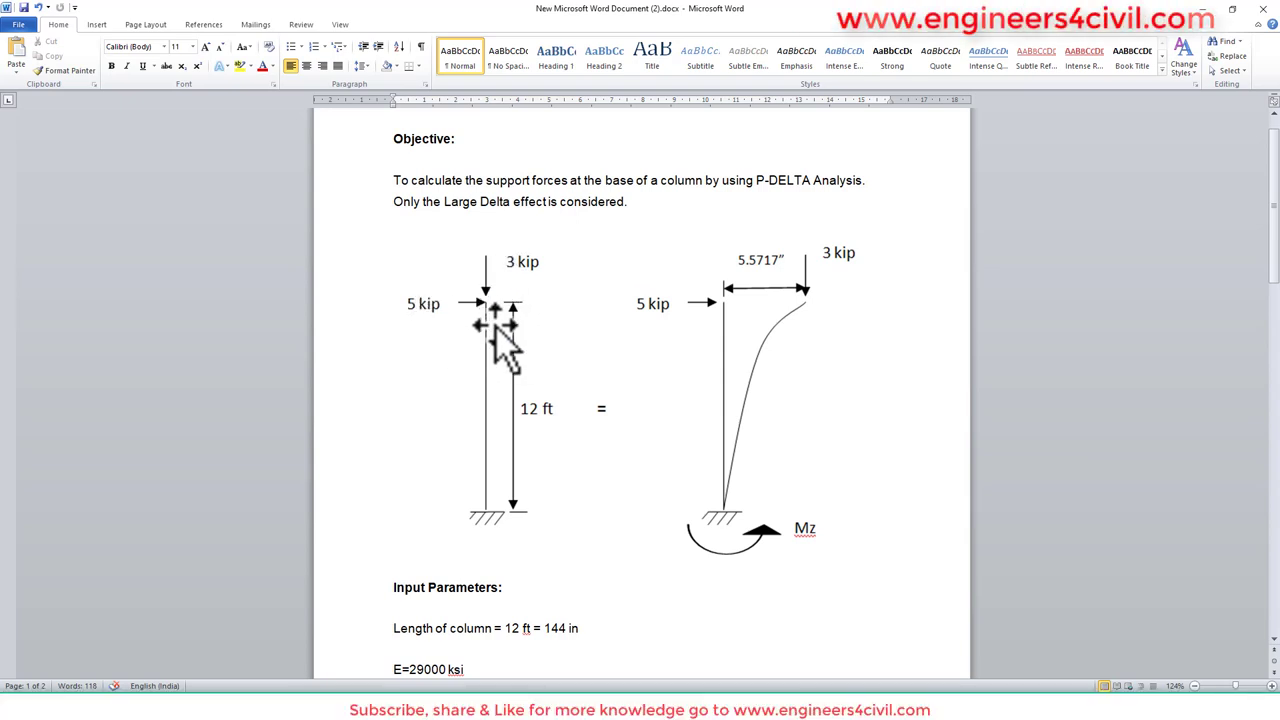
scroll(537, 365, down, 4)
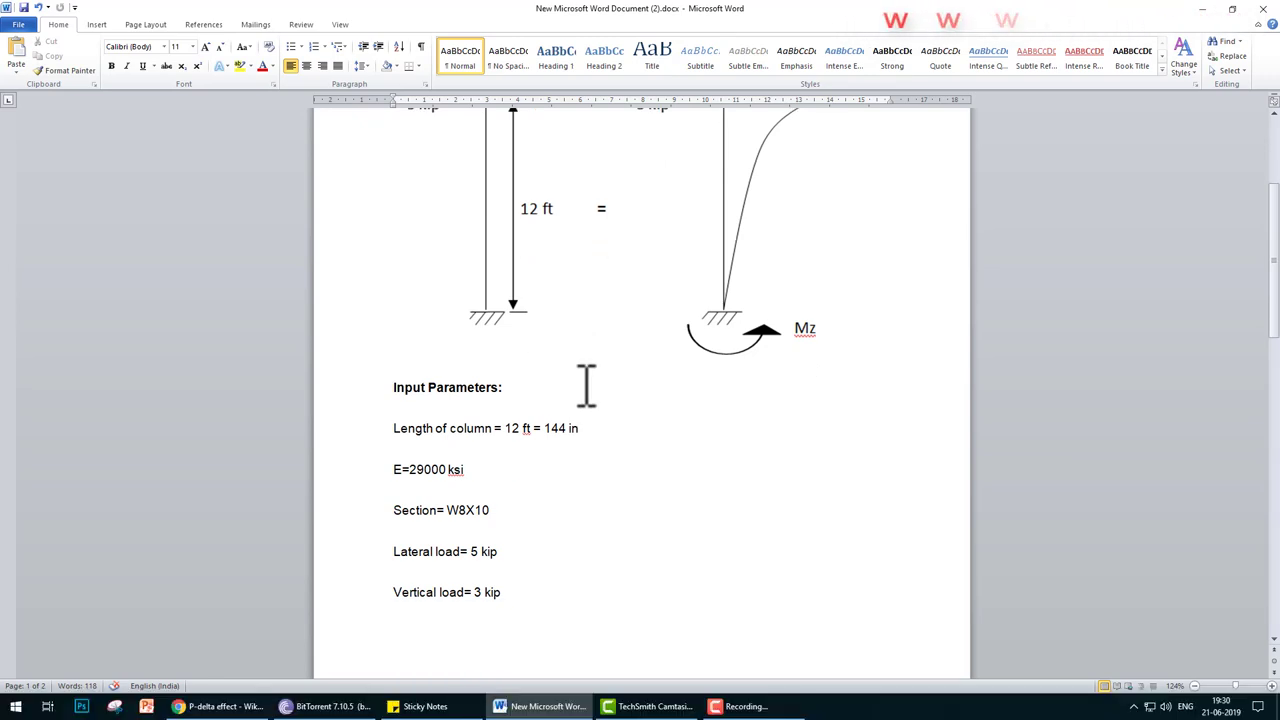
scroll(587, 386, down, 2)
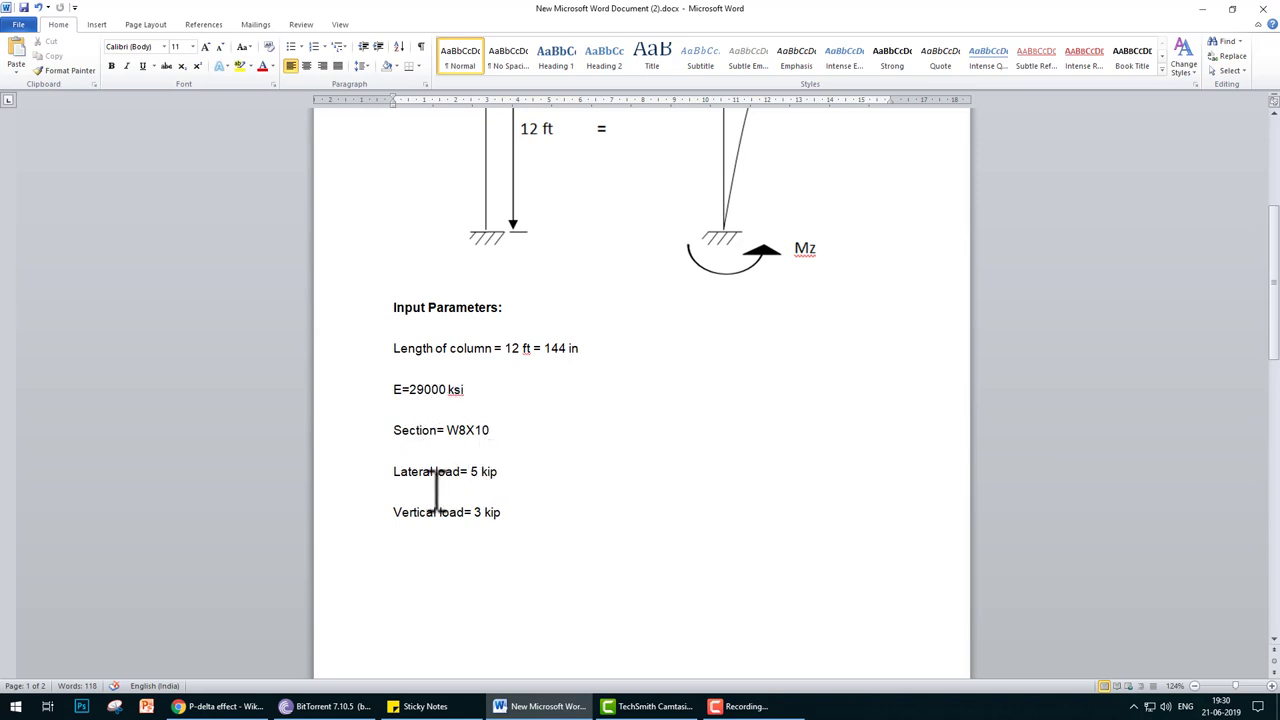
Examine the base moment and displacement calculation and the table comparing the STAAD.Pro and hand solutions.
scroll(528, 485, down, 10)
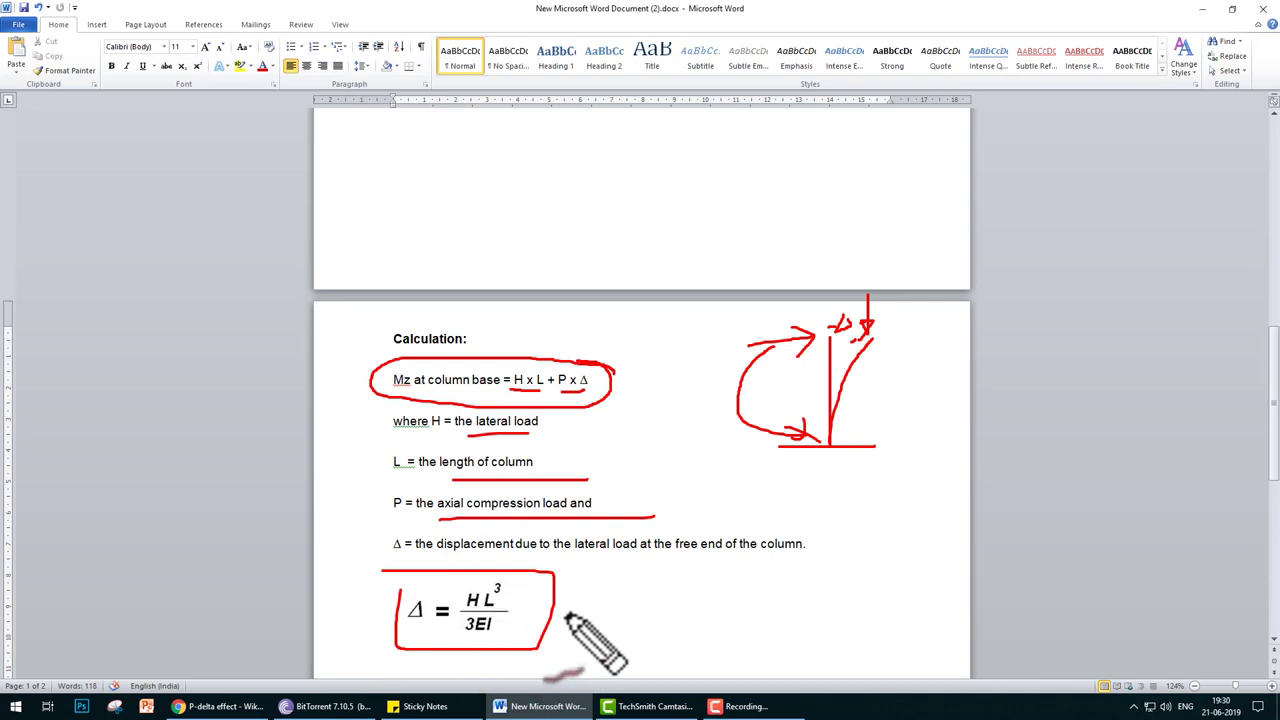
scroll(643, 557, down, 4)
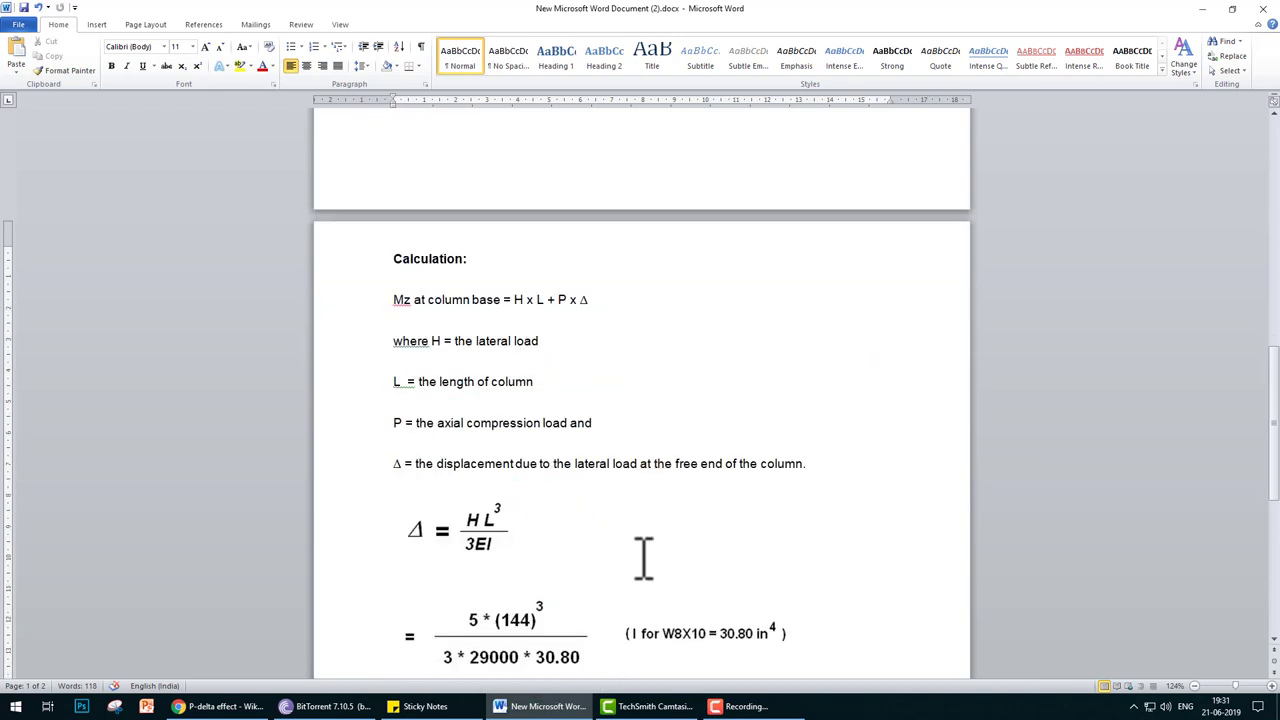
scroll(641, 558, down, 4)
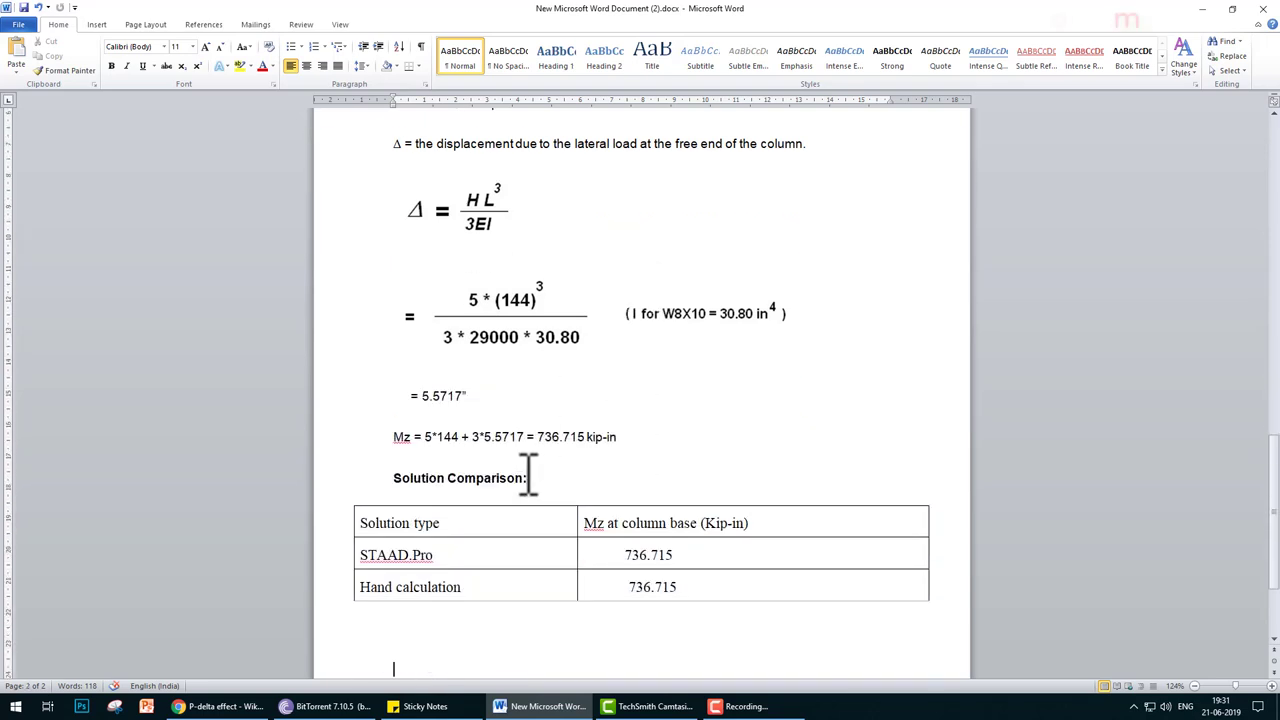
drag(416, 406, 490, 406)
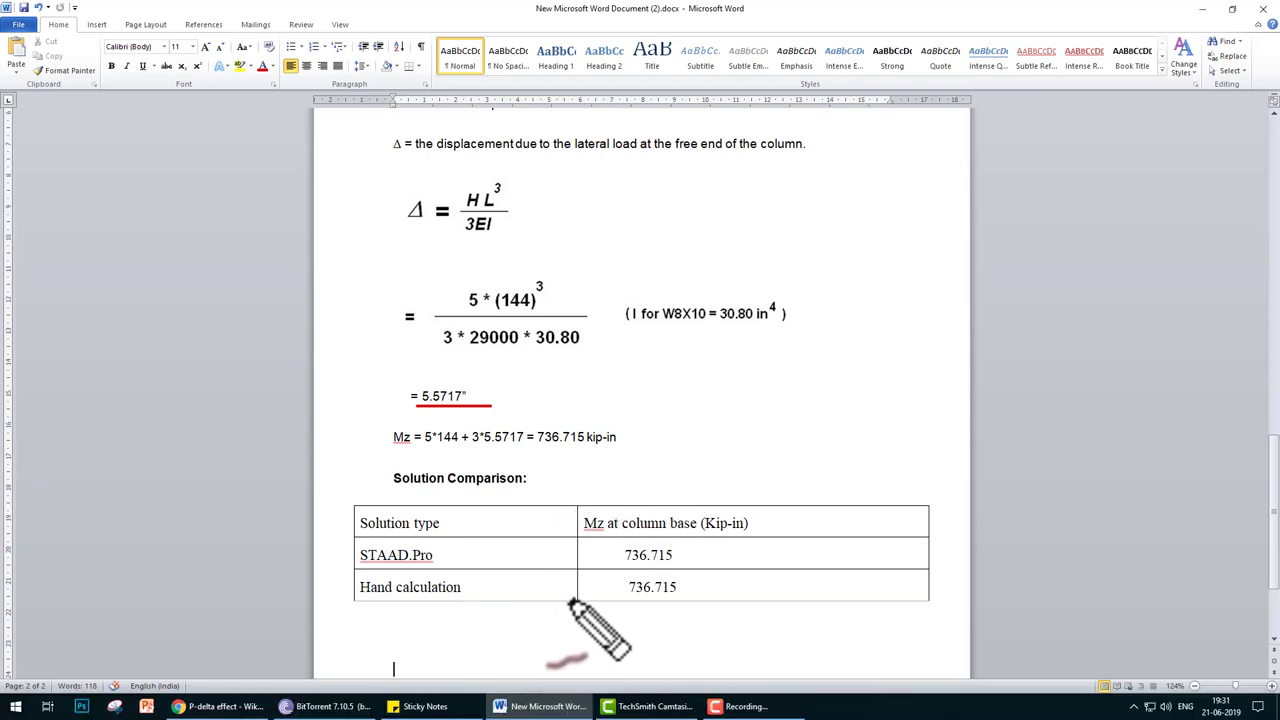
drag(678, 547, 626, 566)
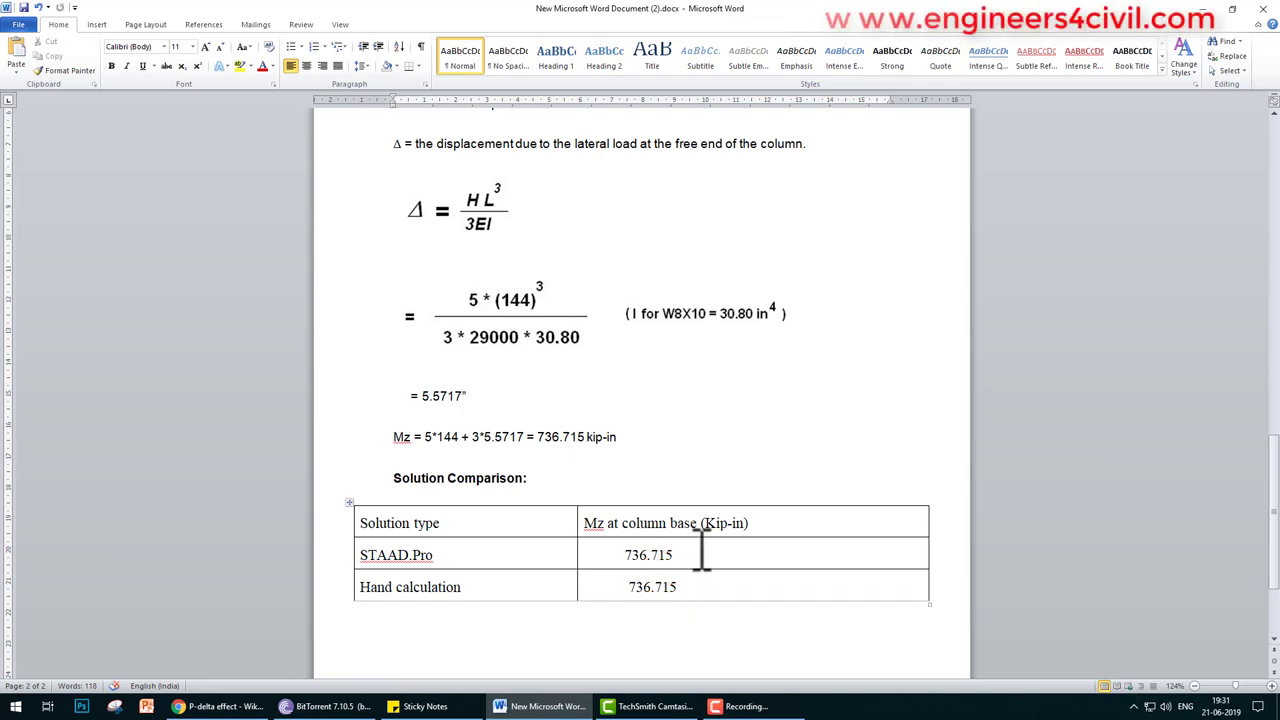
scroll(755, 467, up, 4)
scroll(740, 440, up, 15)
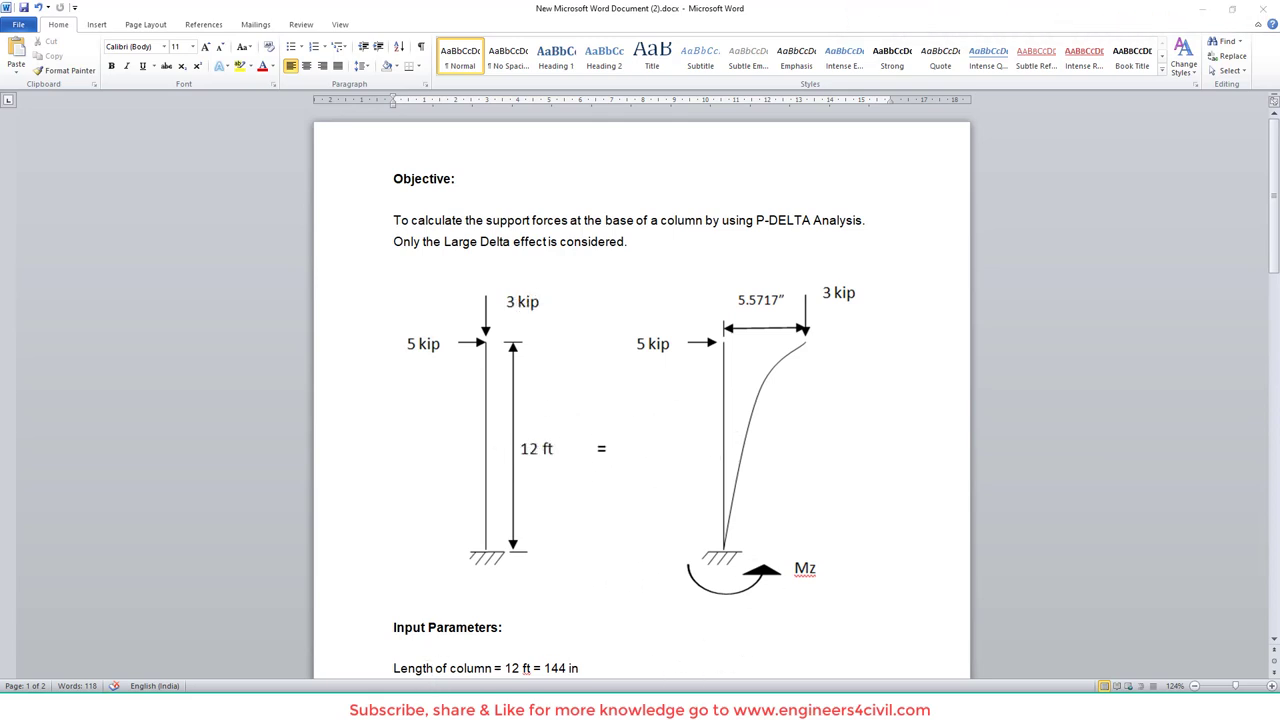
Launch STAAD.Pro V8i from the desktop and set the base unit to English in the program configuration.
key(super+d)
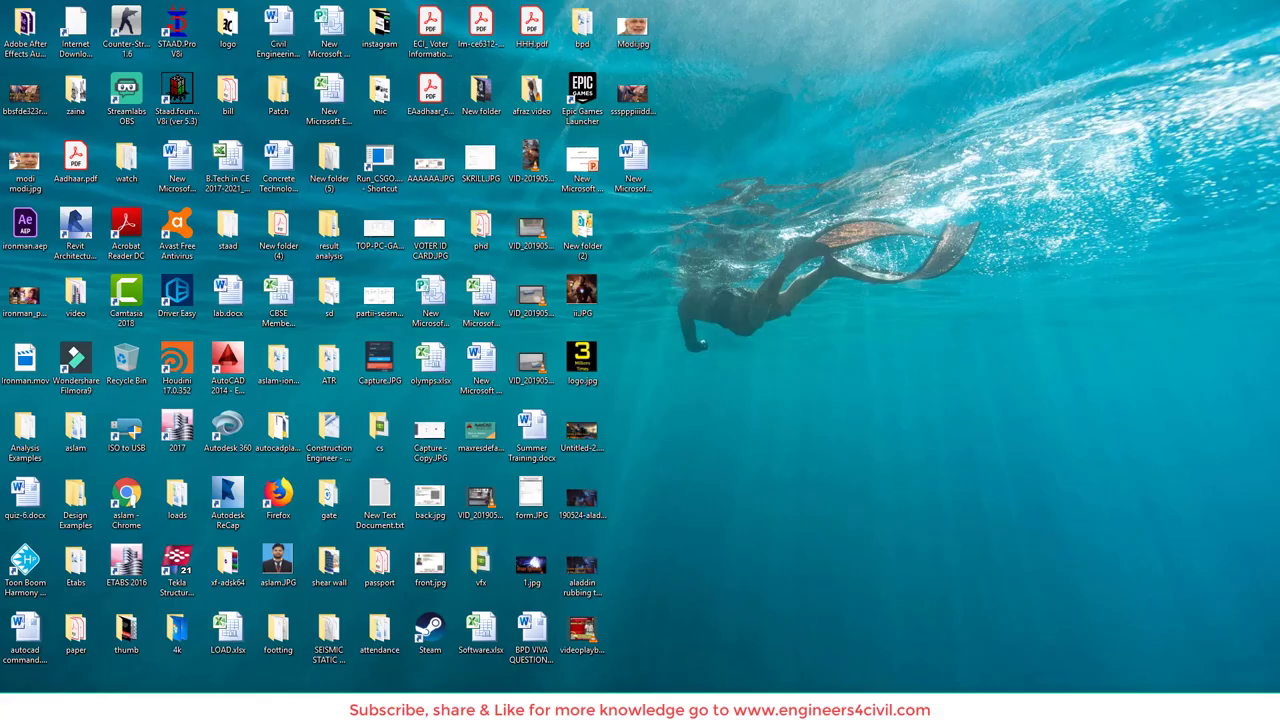
double_click(178, 45)
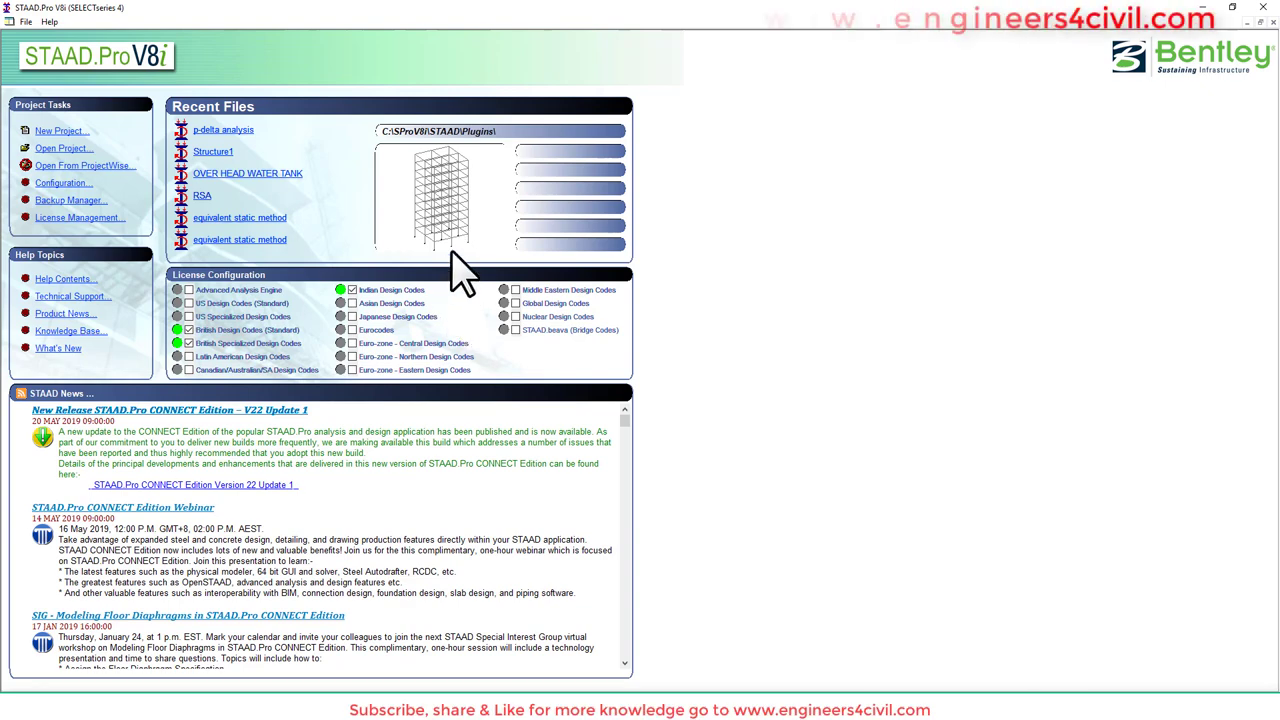
click(55, 184)
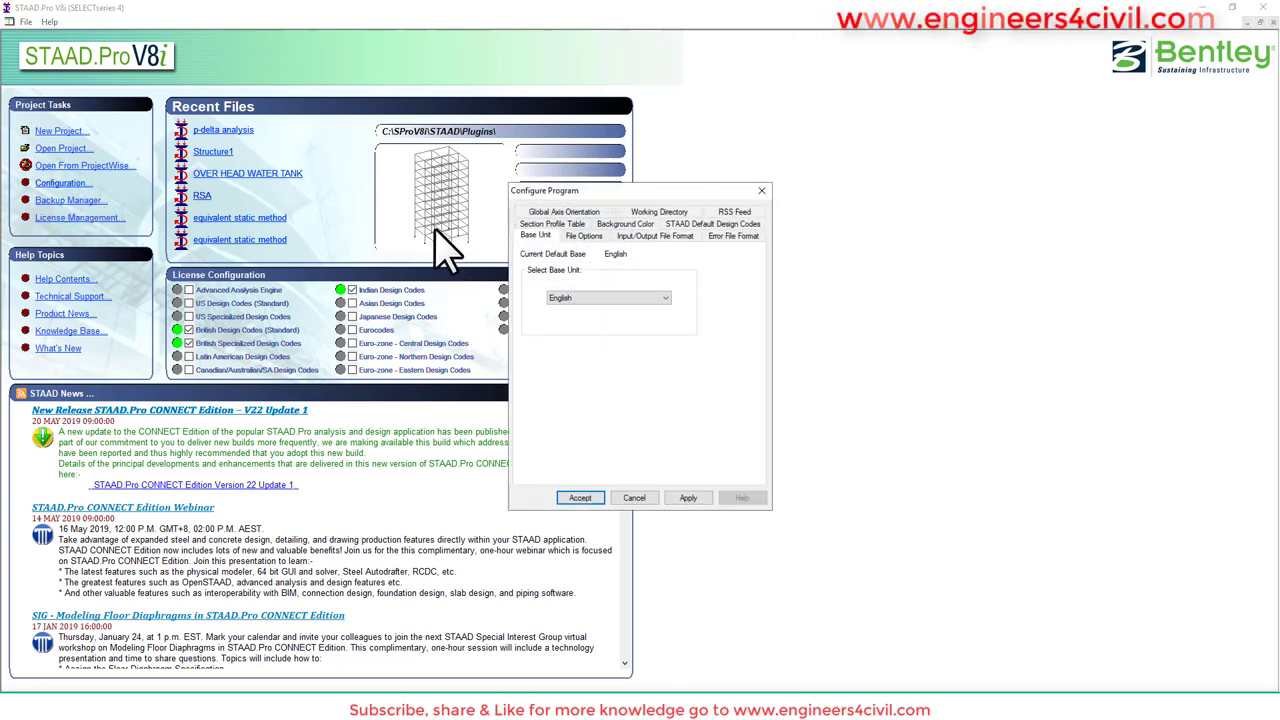
click(586, 299)
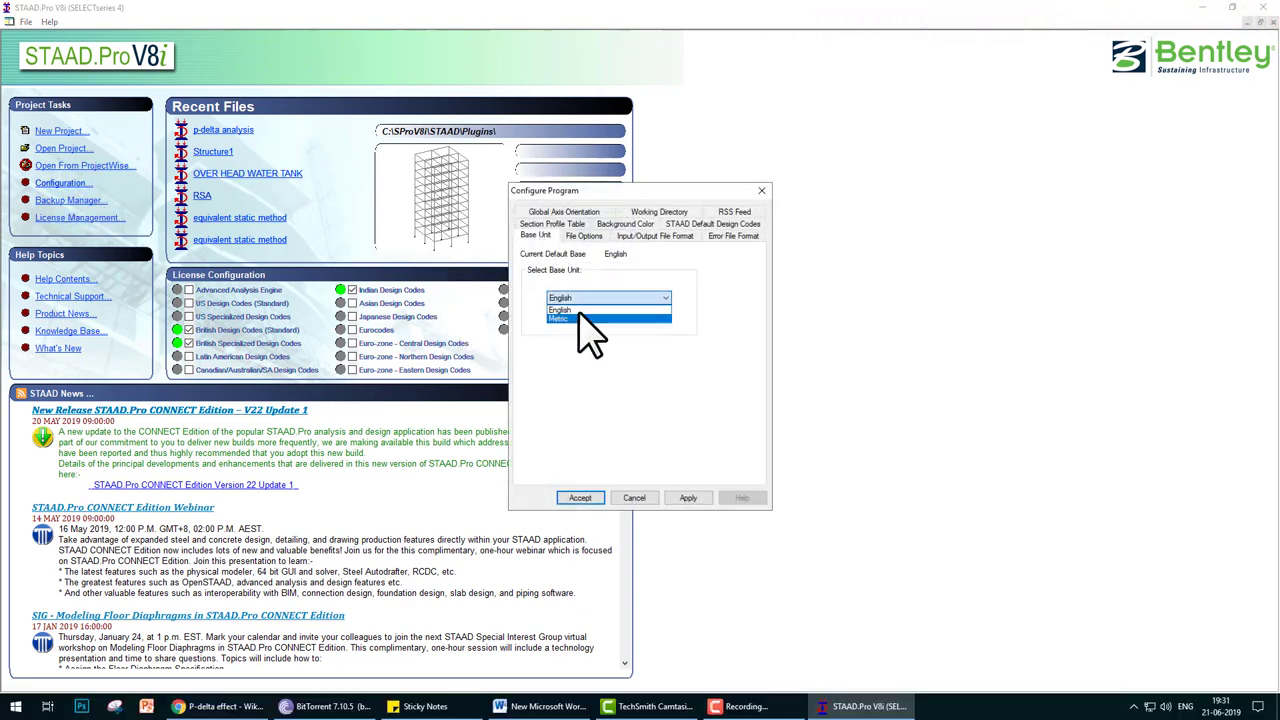
click(579, 318)
click(582, 498)
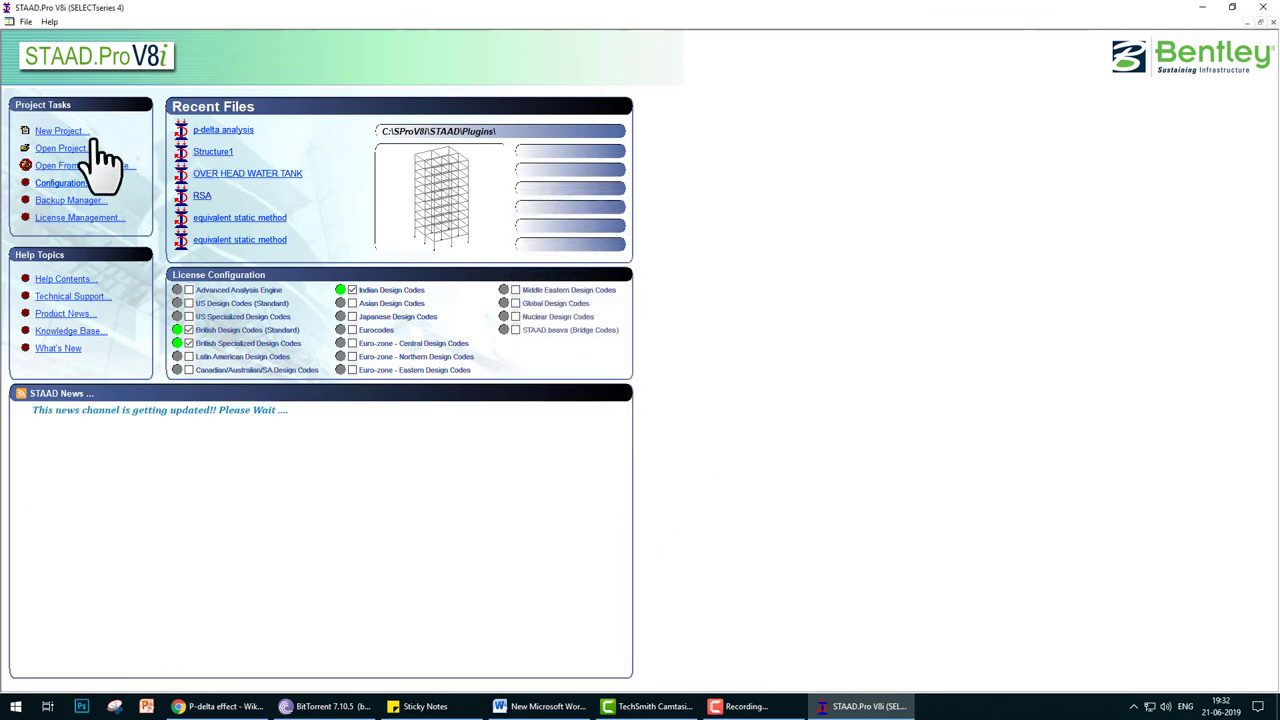
Create a new Space project named "p delta" with Foot and KiloPound units, starting with Add Beam.
click(60, 131)
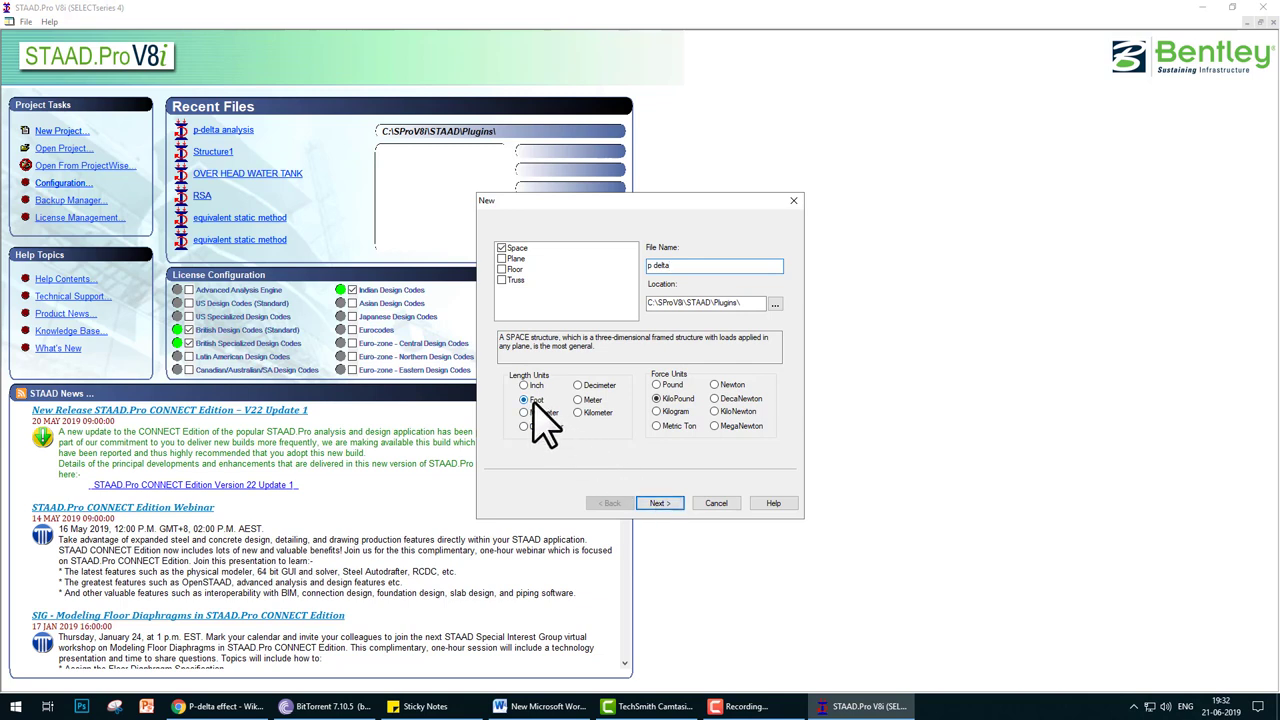
click(662, 504)
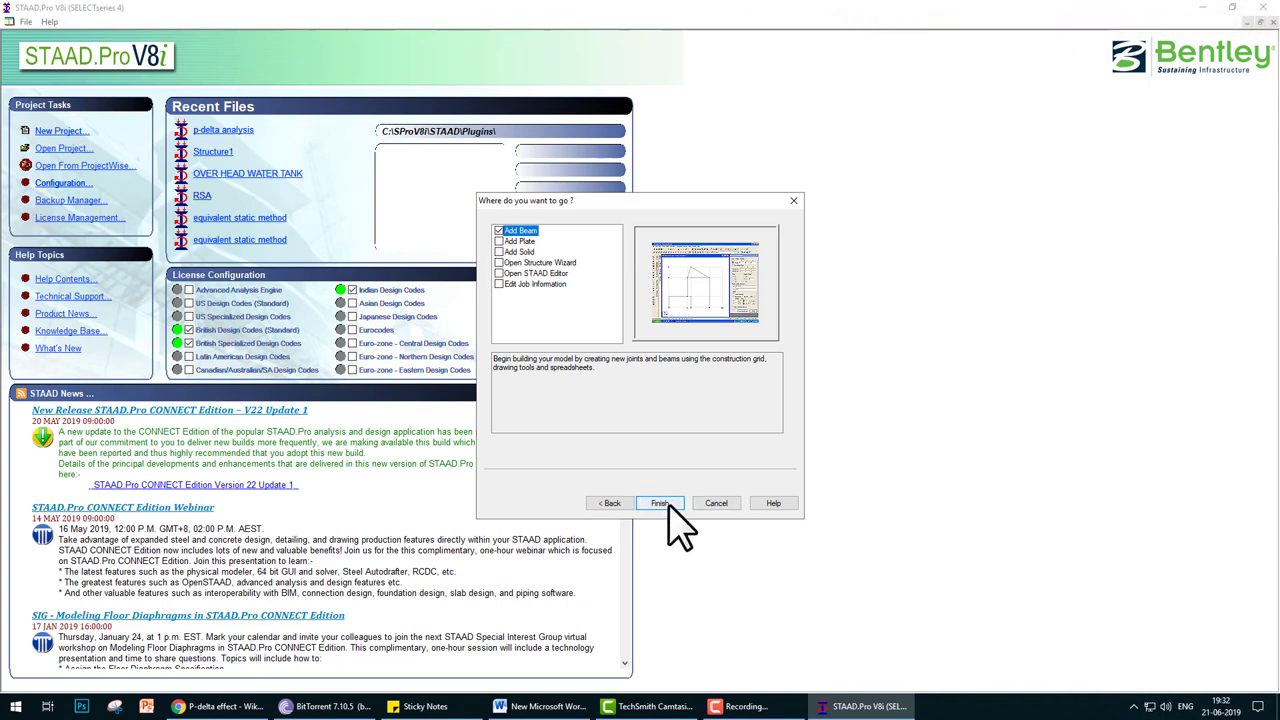
click(664, 504)
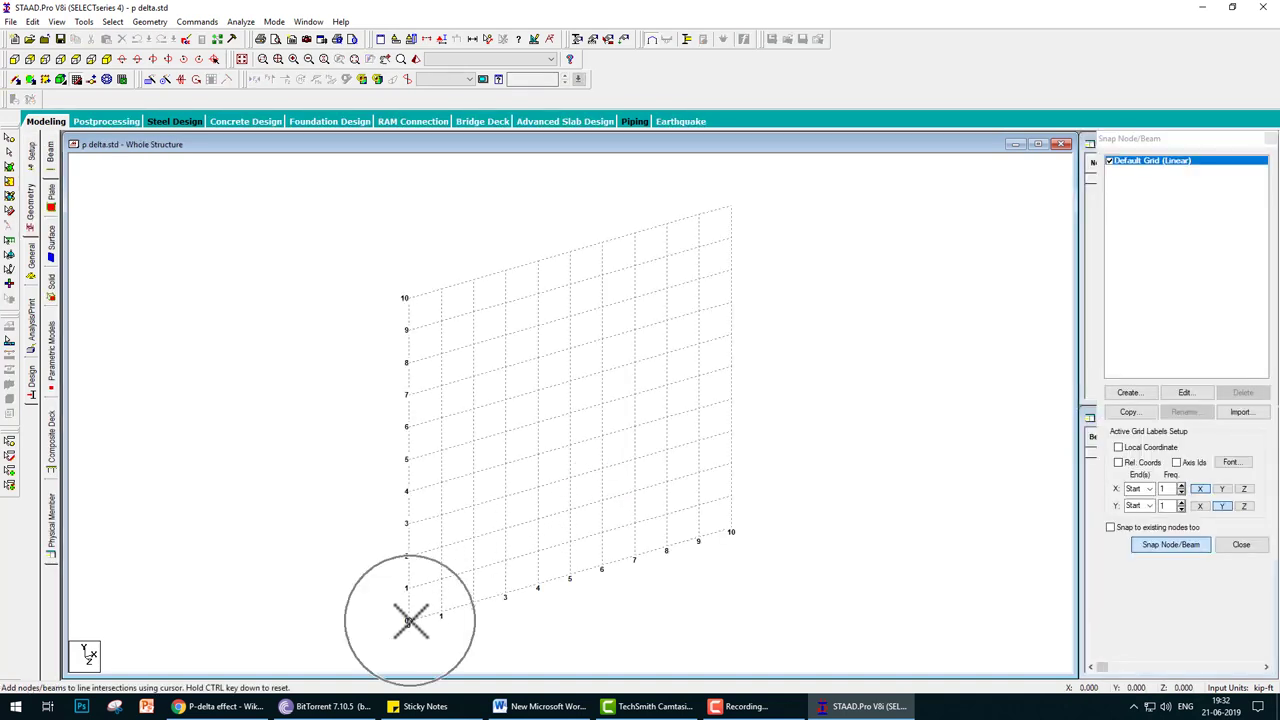
Place a node at the grid origin, close the snap grid and select that node.
click(731, 367)
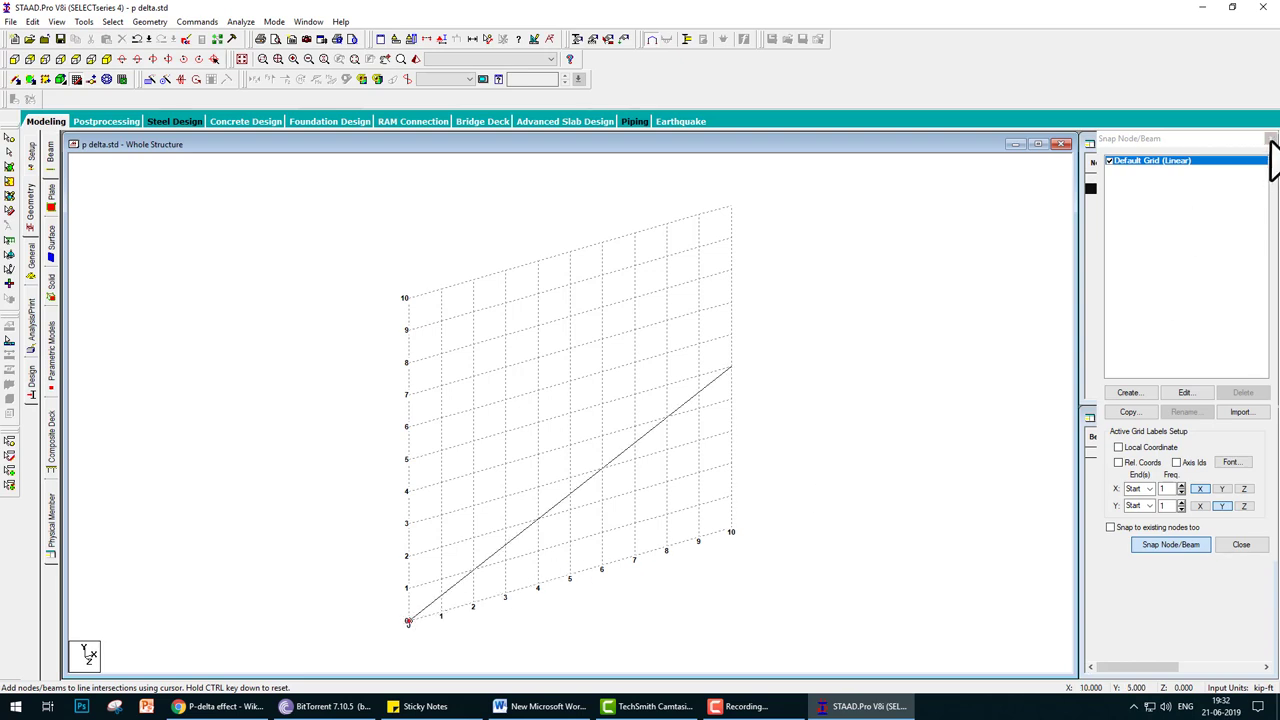
click(1270, 139)
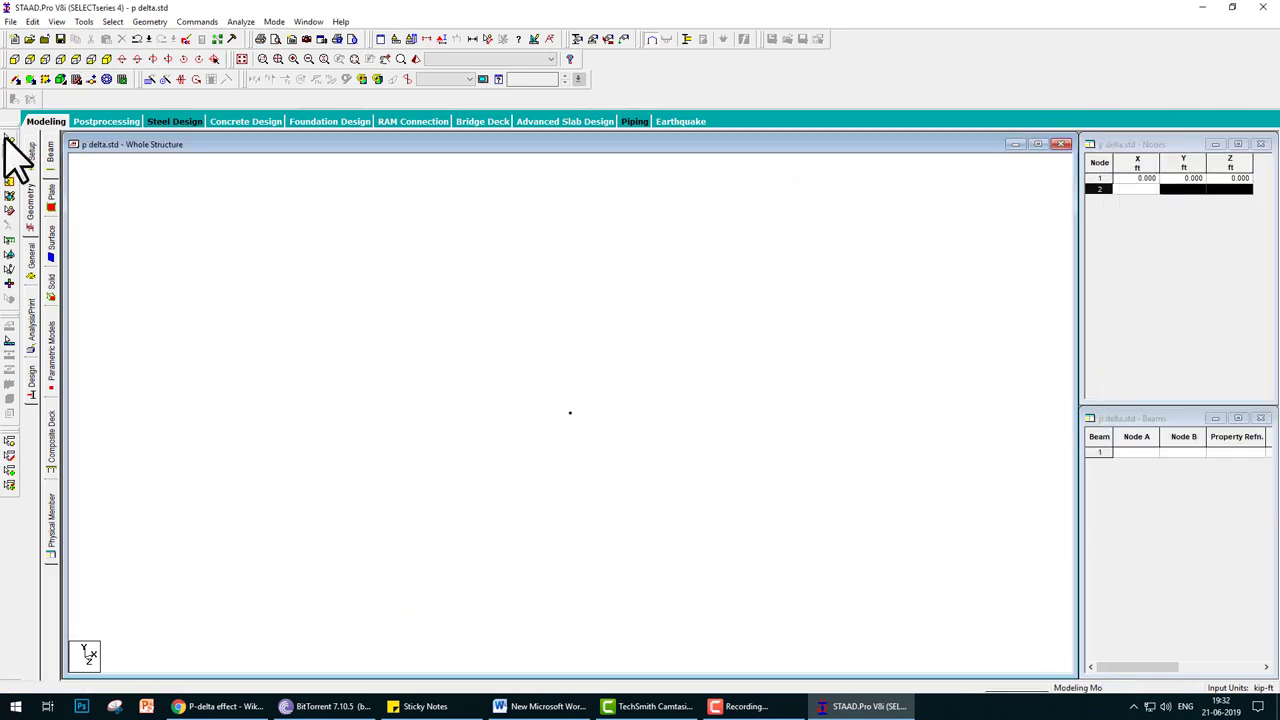
drag(506, 377, 608, 445)
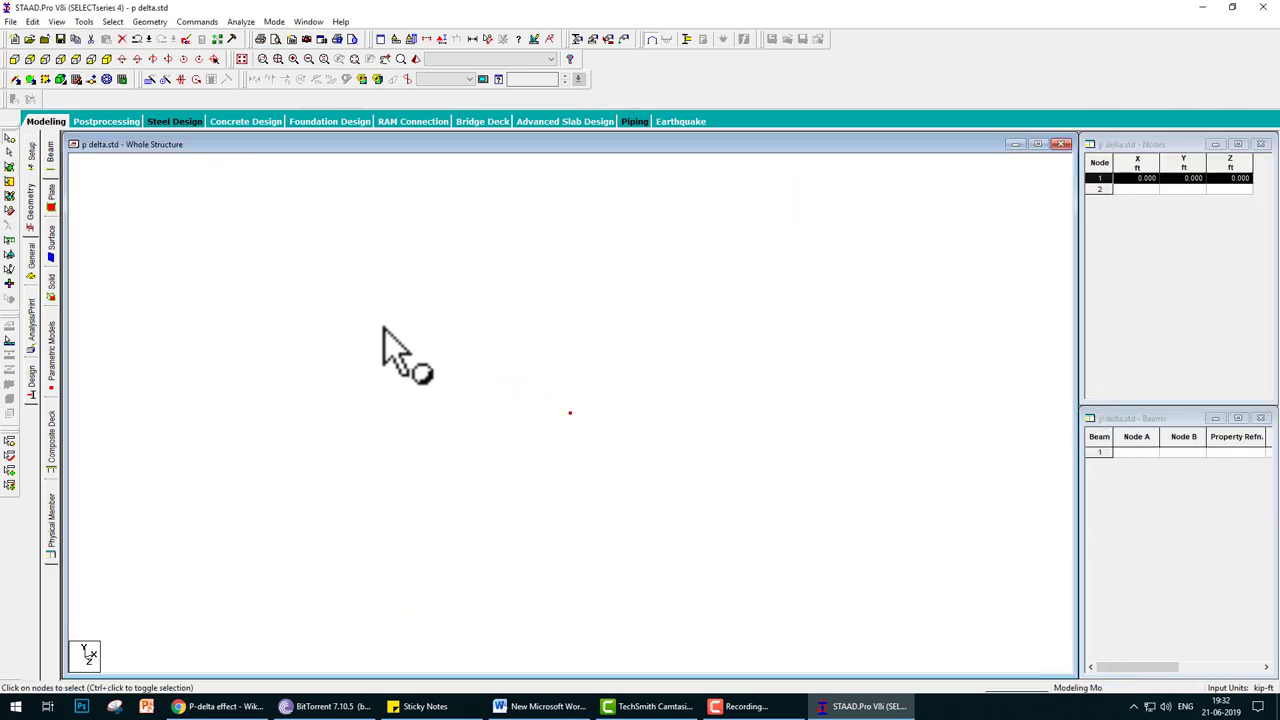
Try a one-step Translational Repeat of the node along global X with 12 ft spacing and linked steps, and undo it.
click(149, 79)
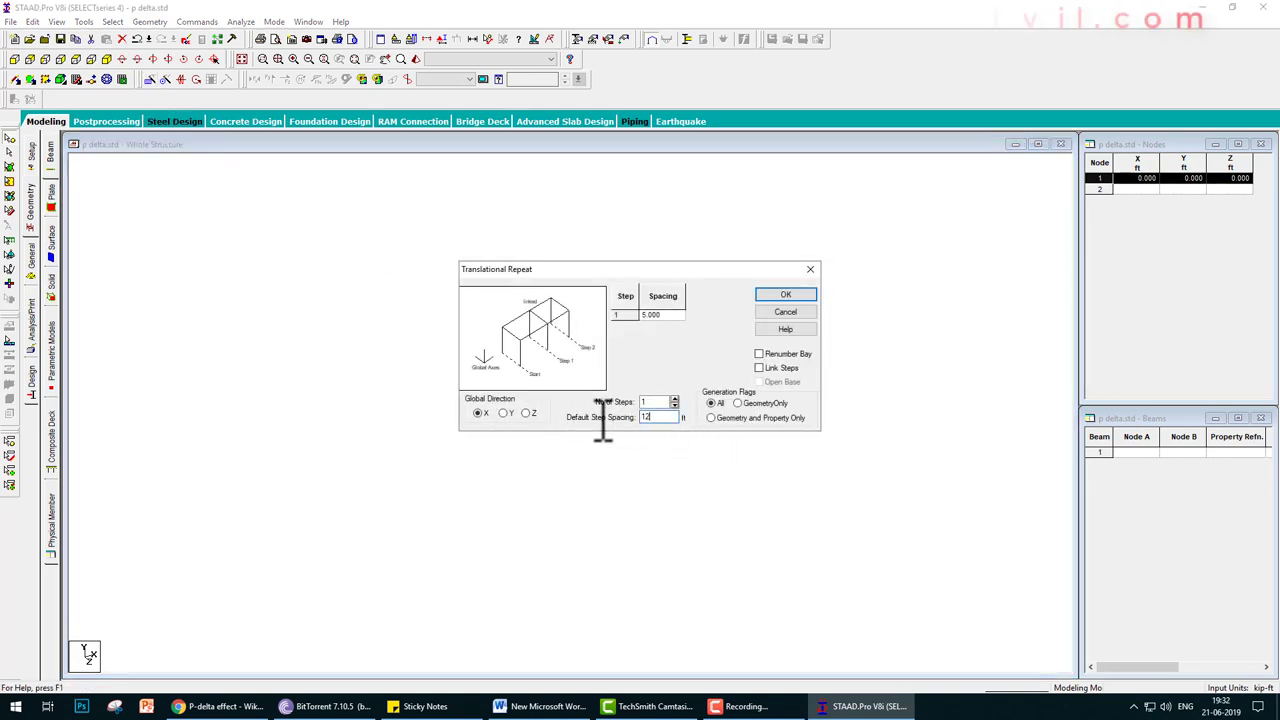
click(760, 367)
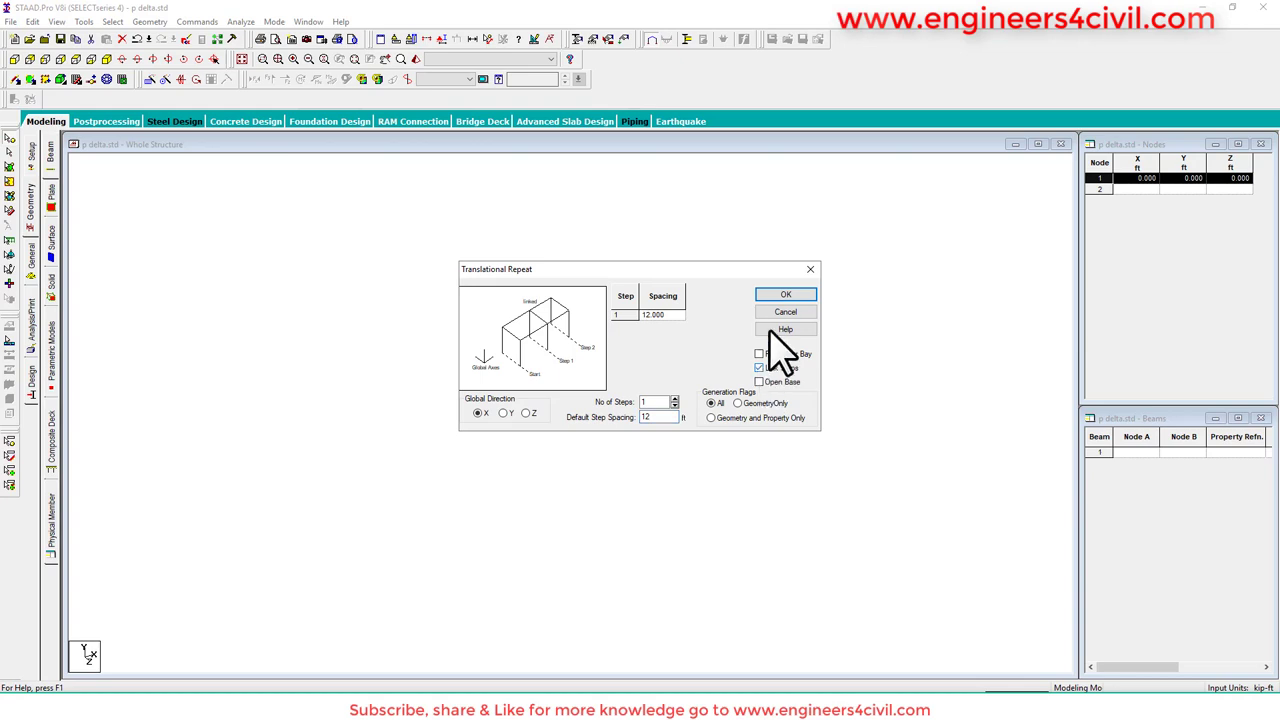
click(786, 295)
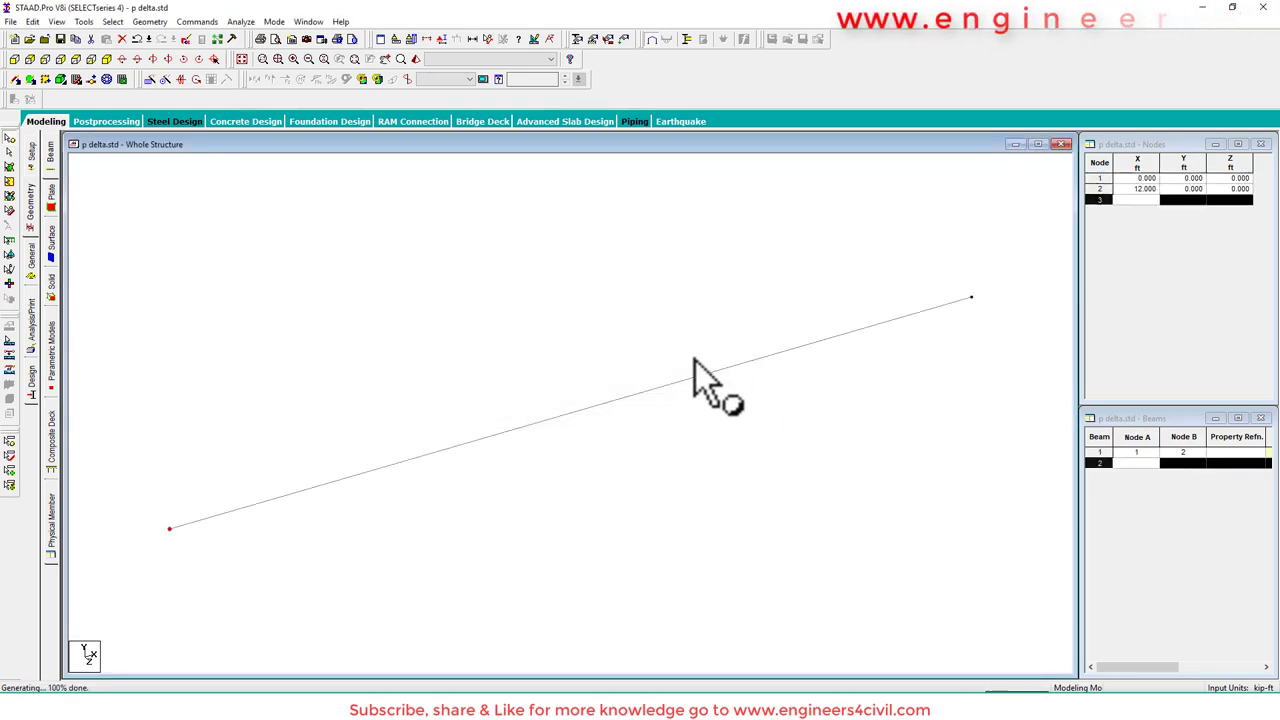
key(ctrl+z)
Generate the 12 ft column with a one-step Translational Repeat of the origin node along global Y, linking the steps.
click(149, 79)
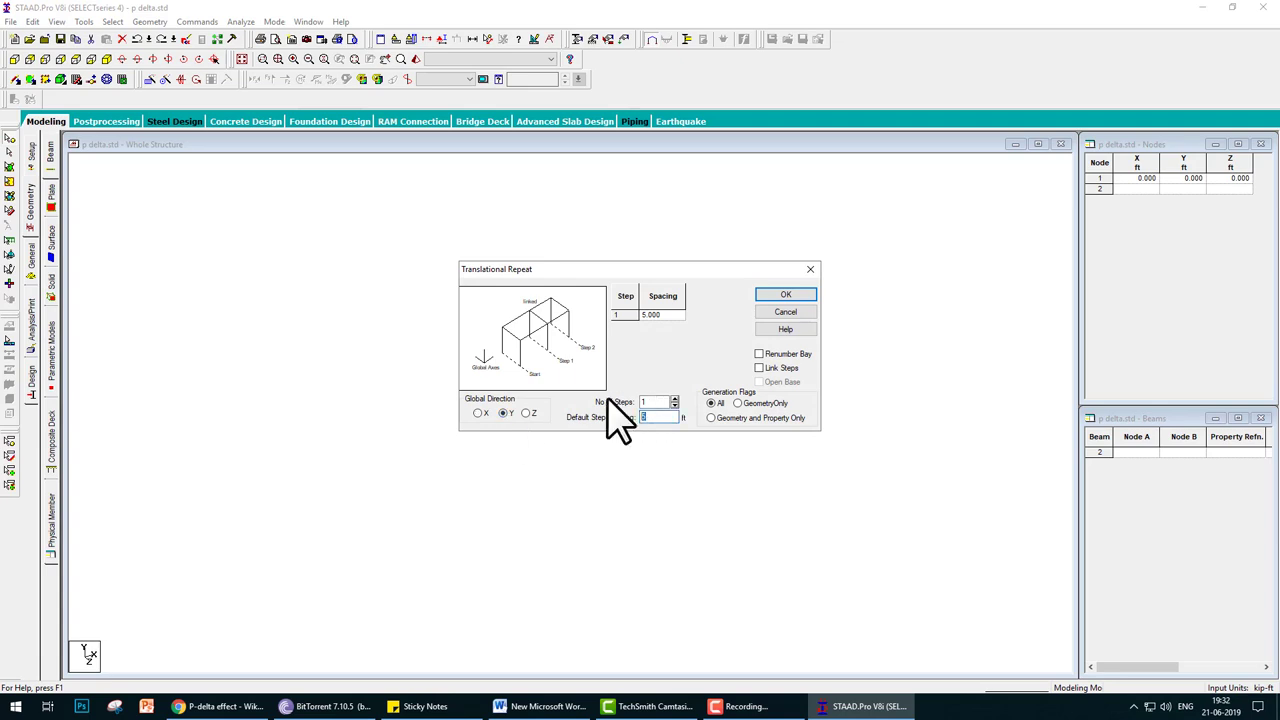
click(786, 295)
Create a fixed support and assign it to the column's base node.
click(30, 255)
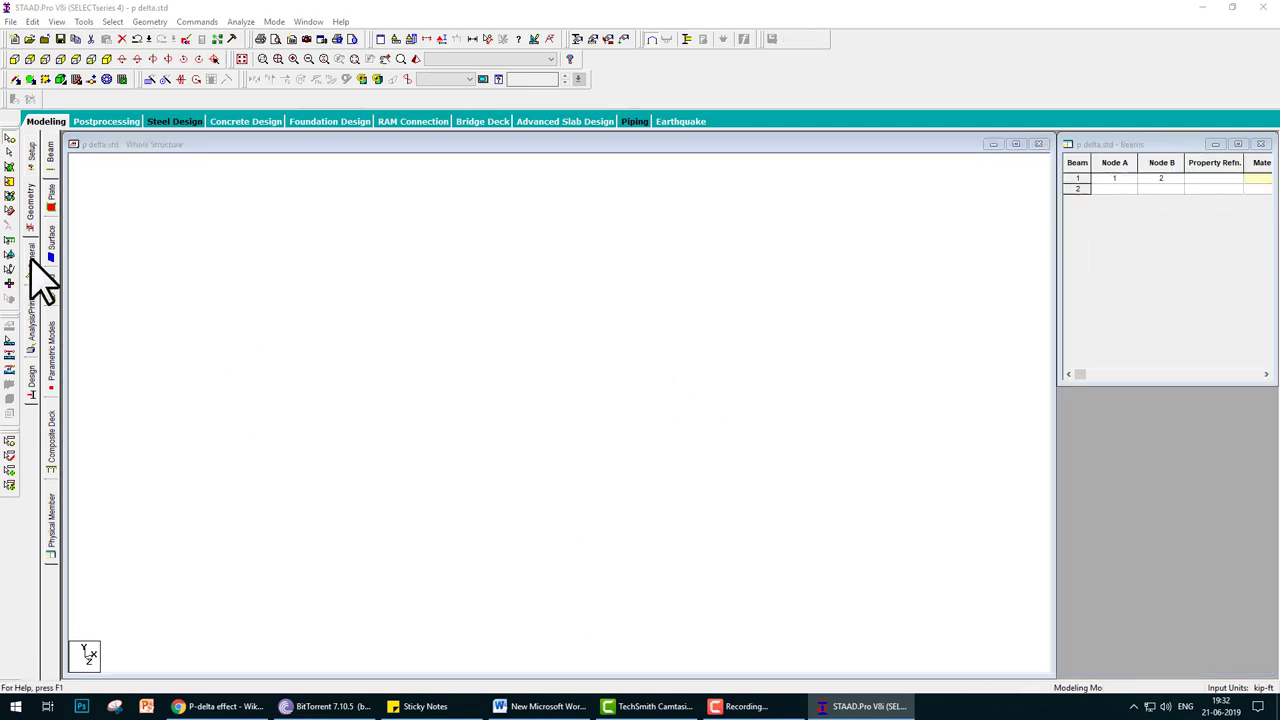
click(50, 250)
click(1179, 564)
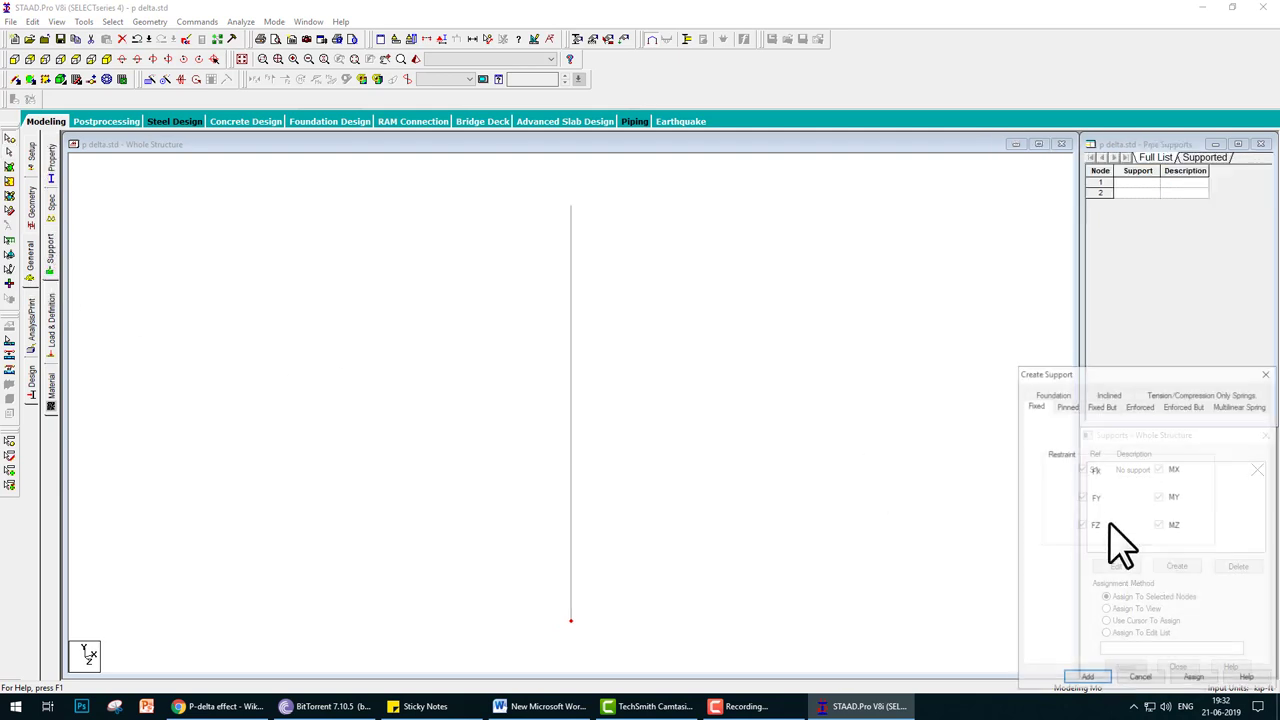
click(1087, 679)
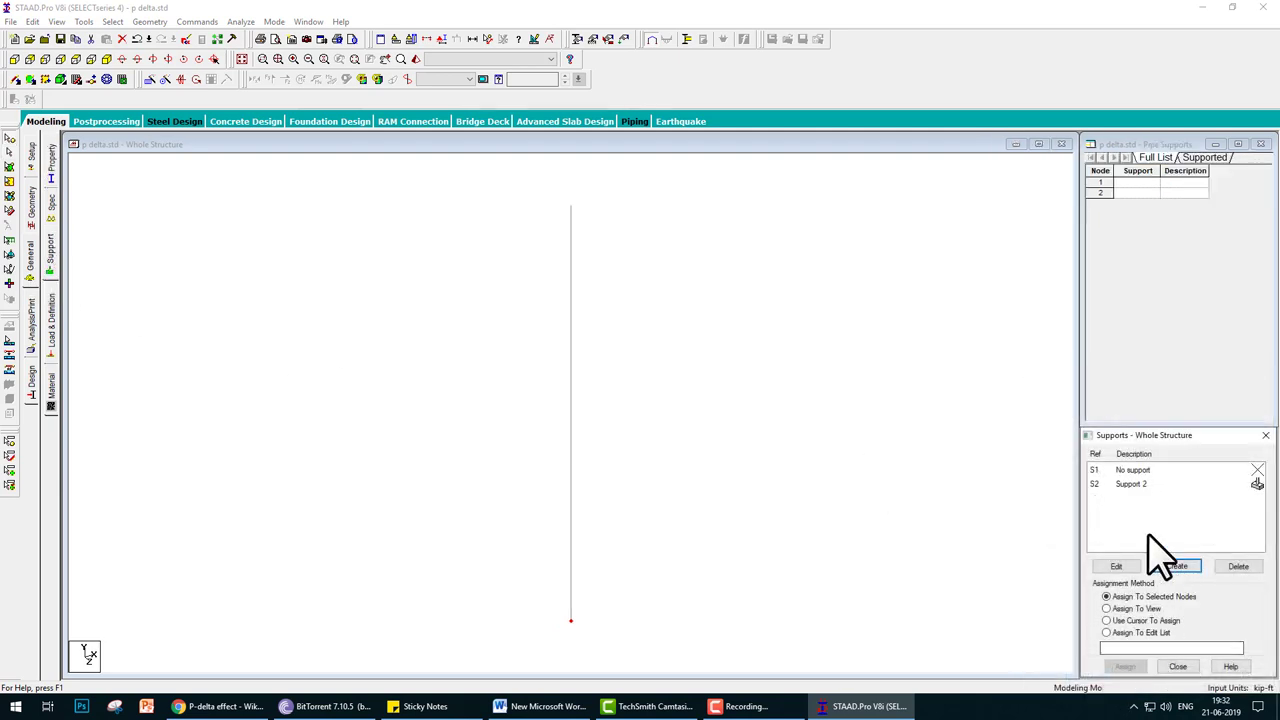
click(1140, 484)
click(628, 632)
click(1125, 666)
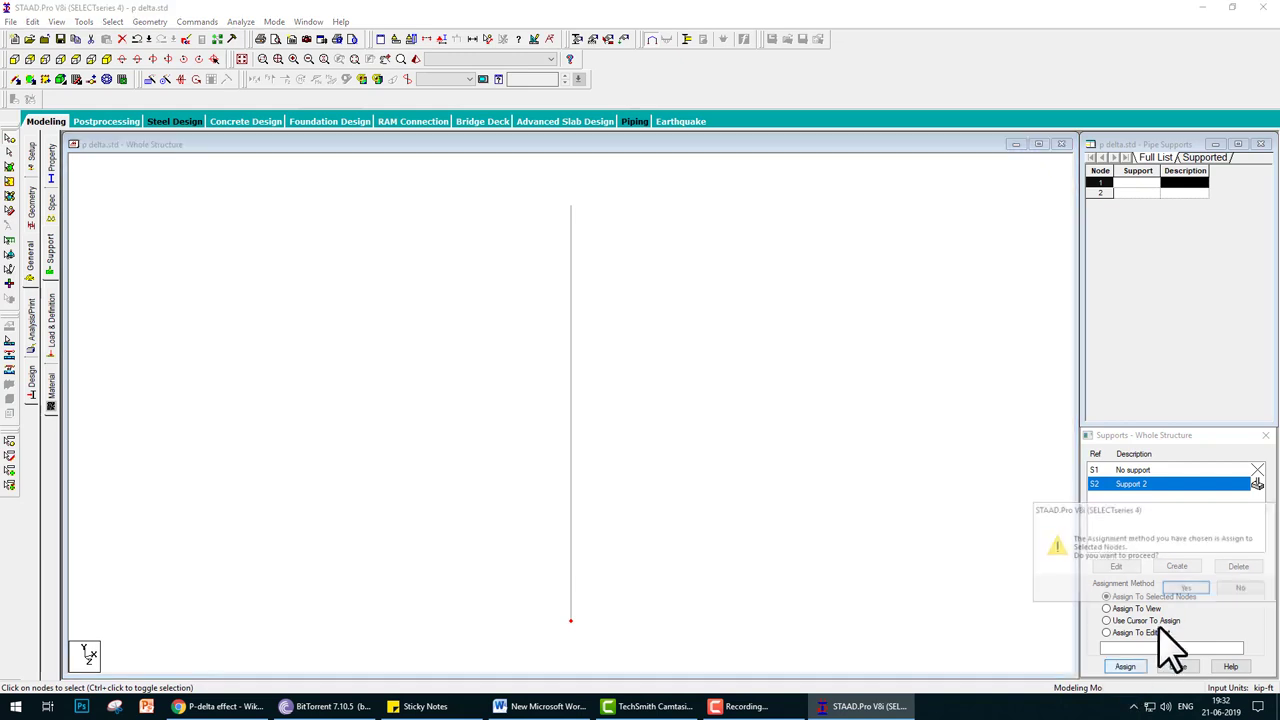
click(1112, 590)
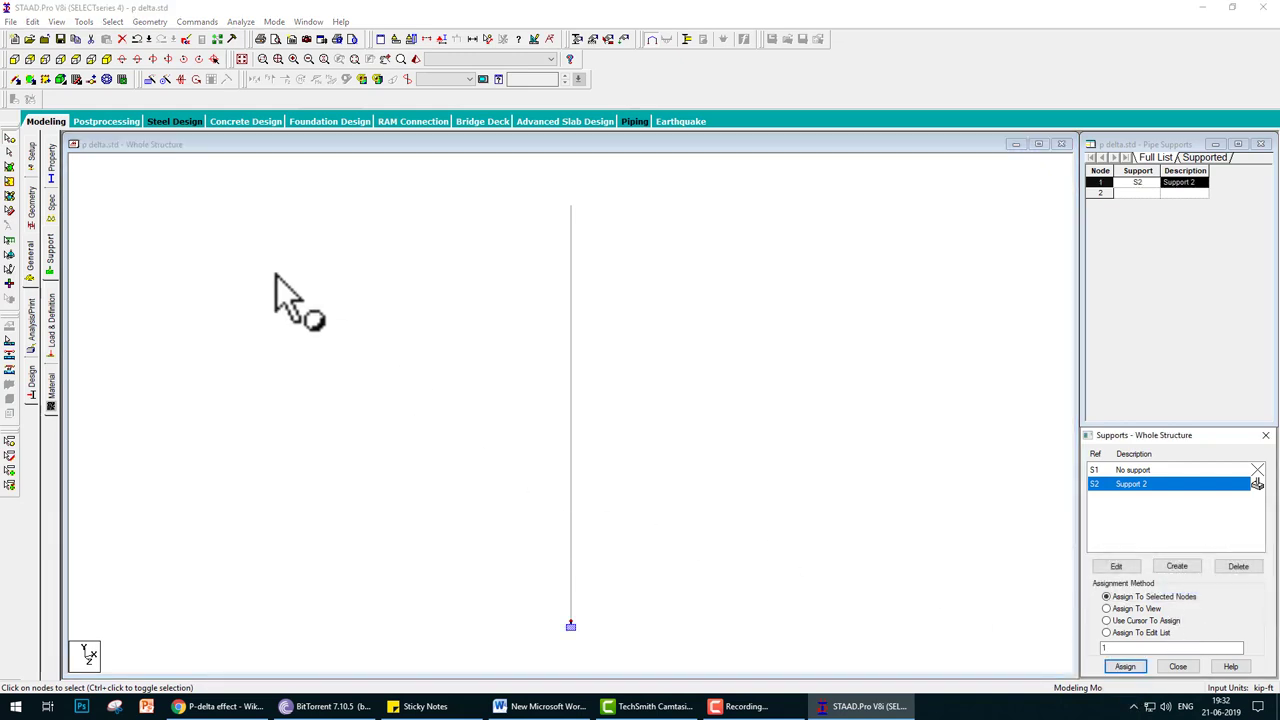
Add the American W8X10 wide-flange section with steel material to the model's section properties.
click(51, 160)
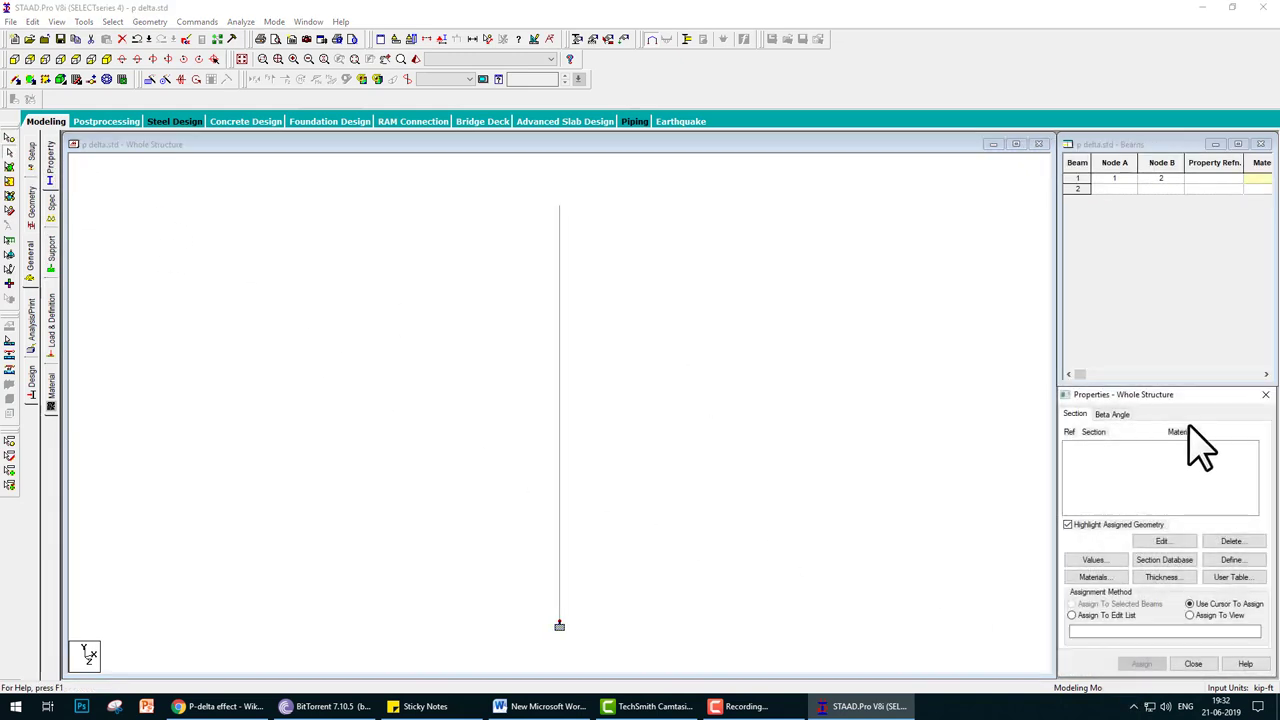
click(1163, 562)
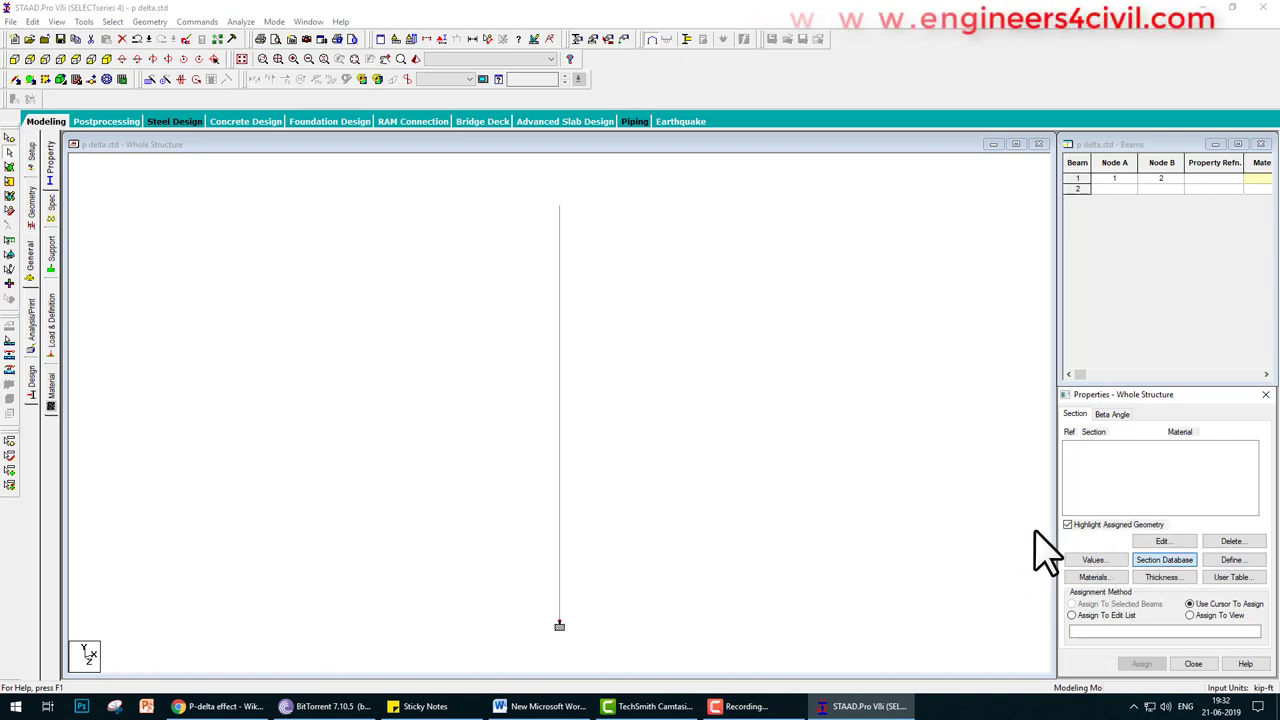
click(1163, 561)
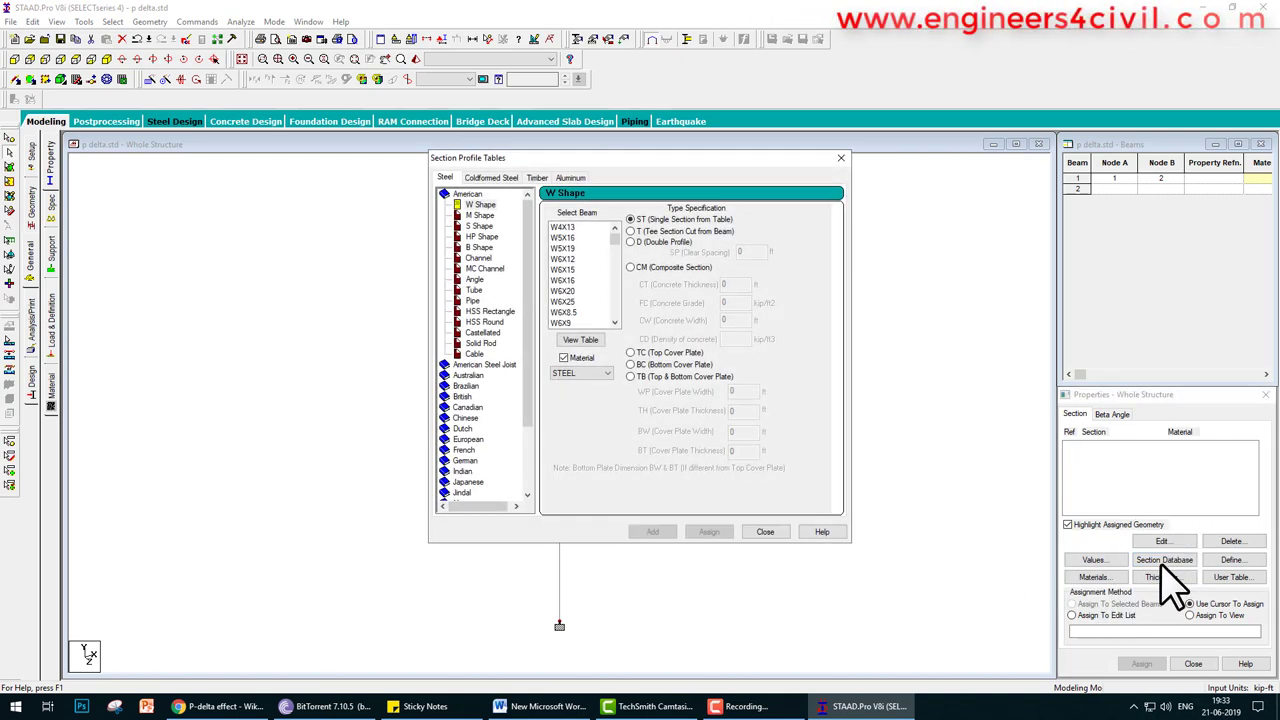
click(615, 323)
click(615, 323)
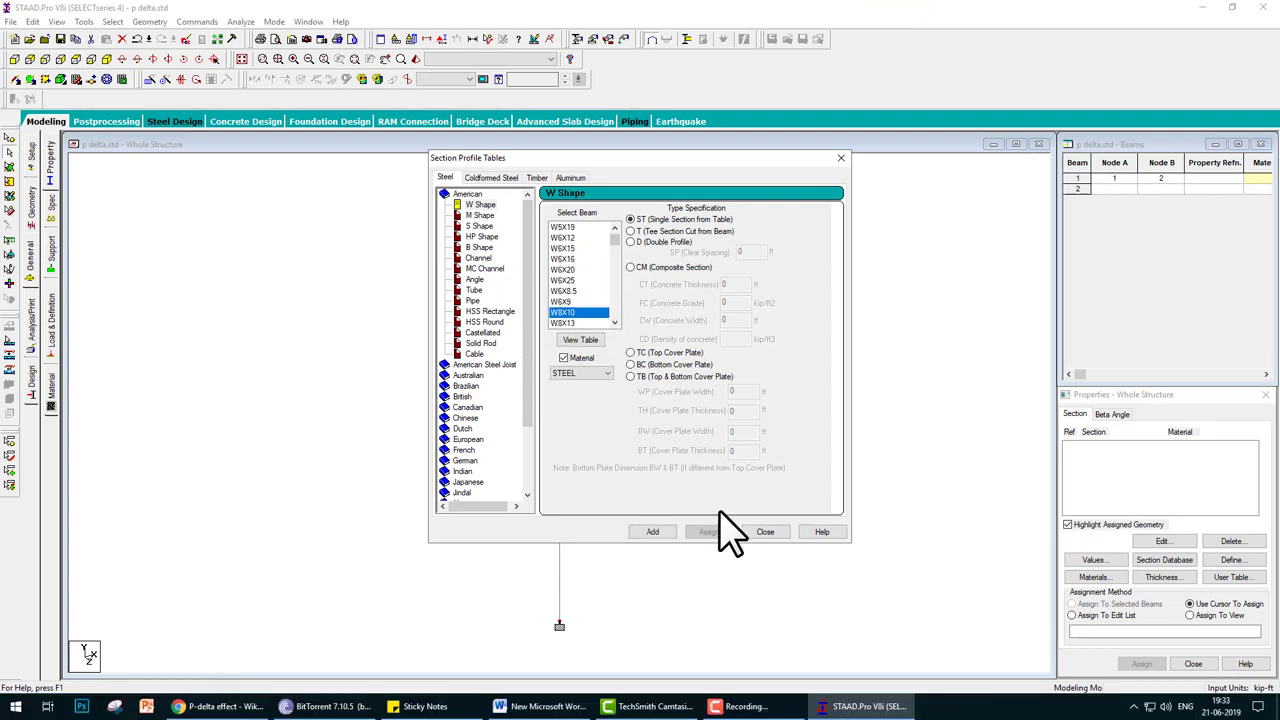
click(653, 532)
click(765, 532)
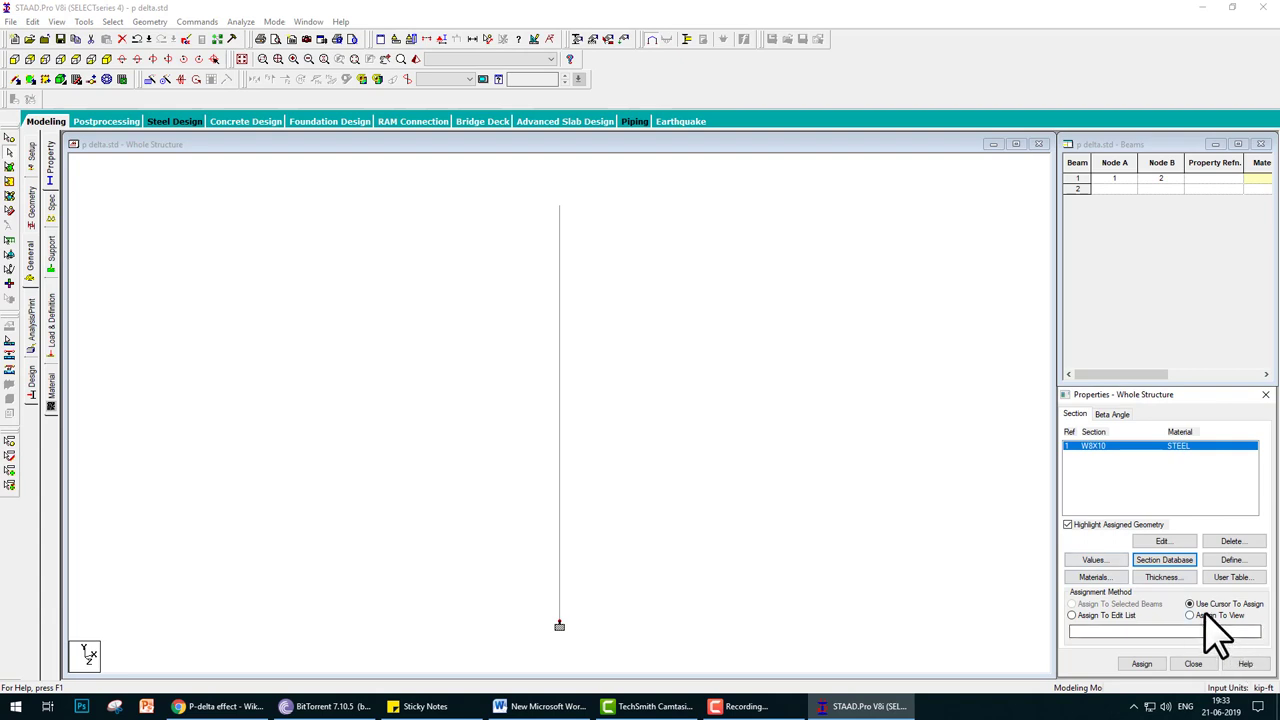
Assign the W8X10 section to the column using the assign-to-view method.
click(1190, 615)
click(1142, 664)
click(1125, 565)
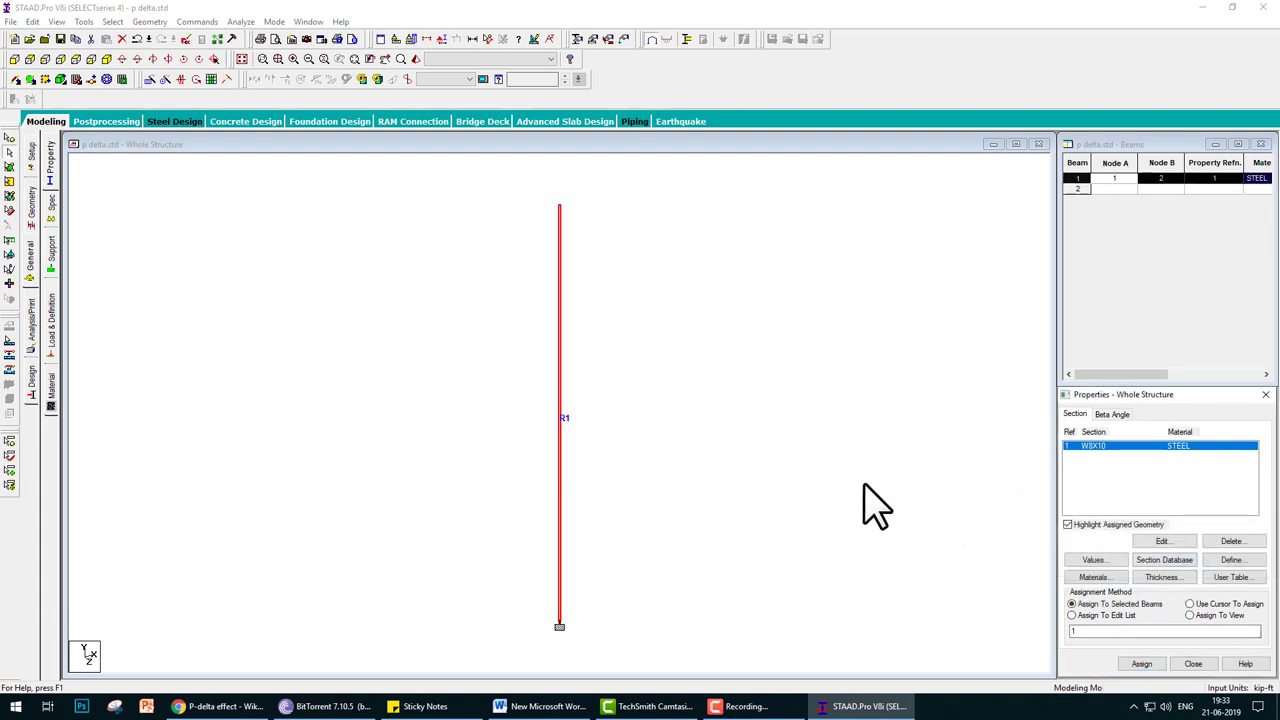
Create primary load case 1 with loading type Dead and the title "lateral load".
click(53, 315)
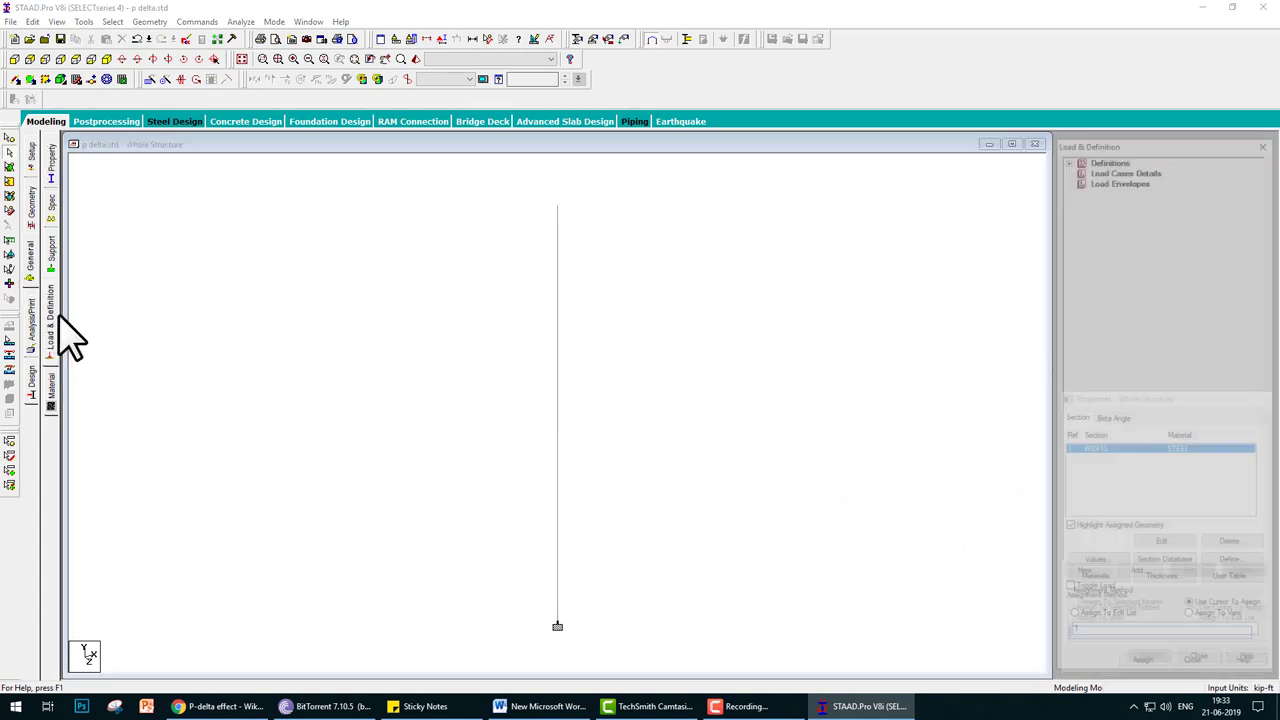
click(1110, 167)
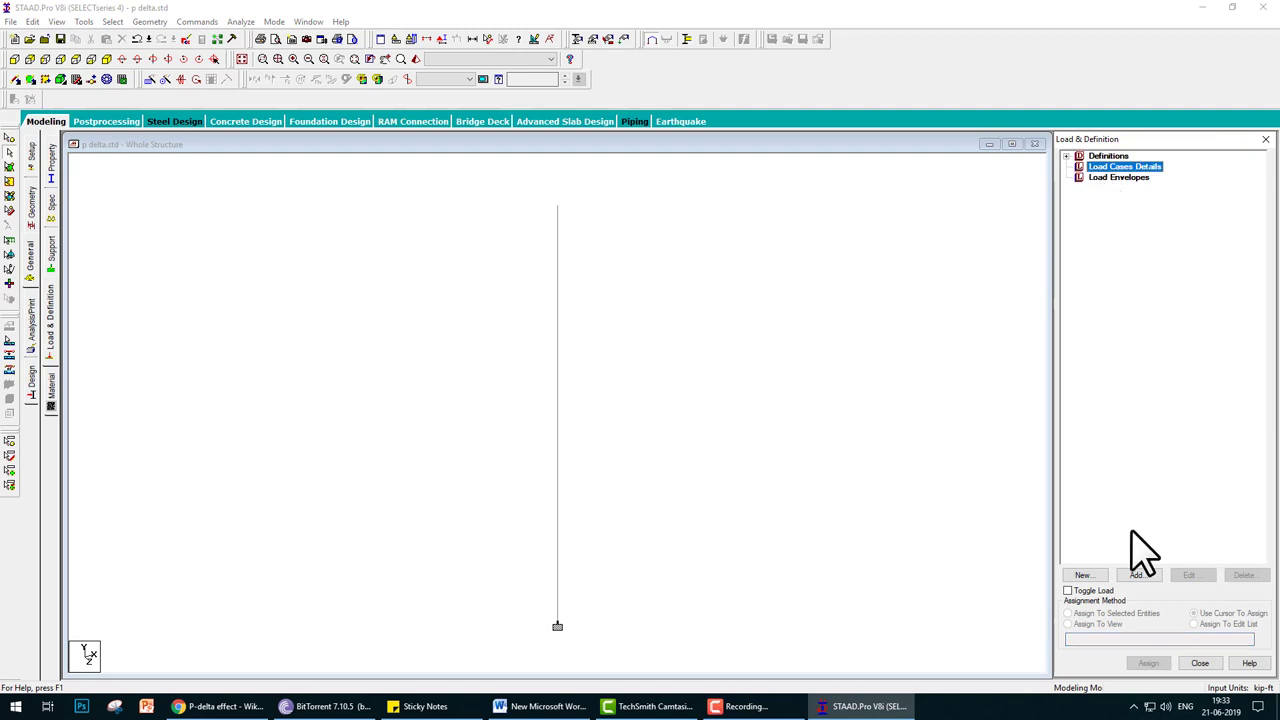
click(1145, 576)
click(665, 285)
click(665, 288)
drag(594, 331, 489, 331)
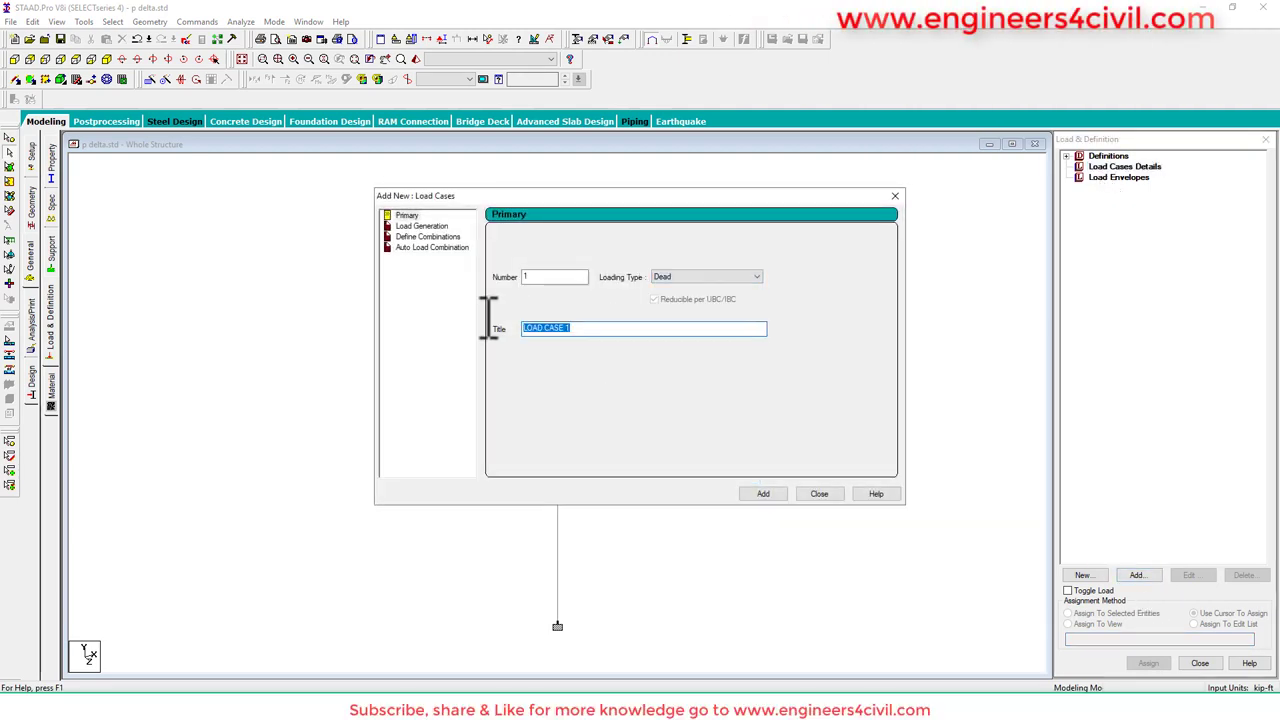
text(lateral load)
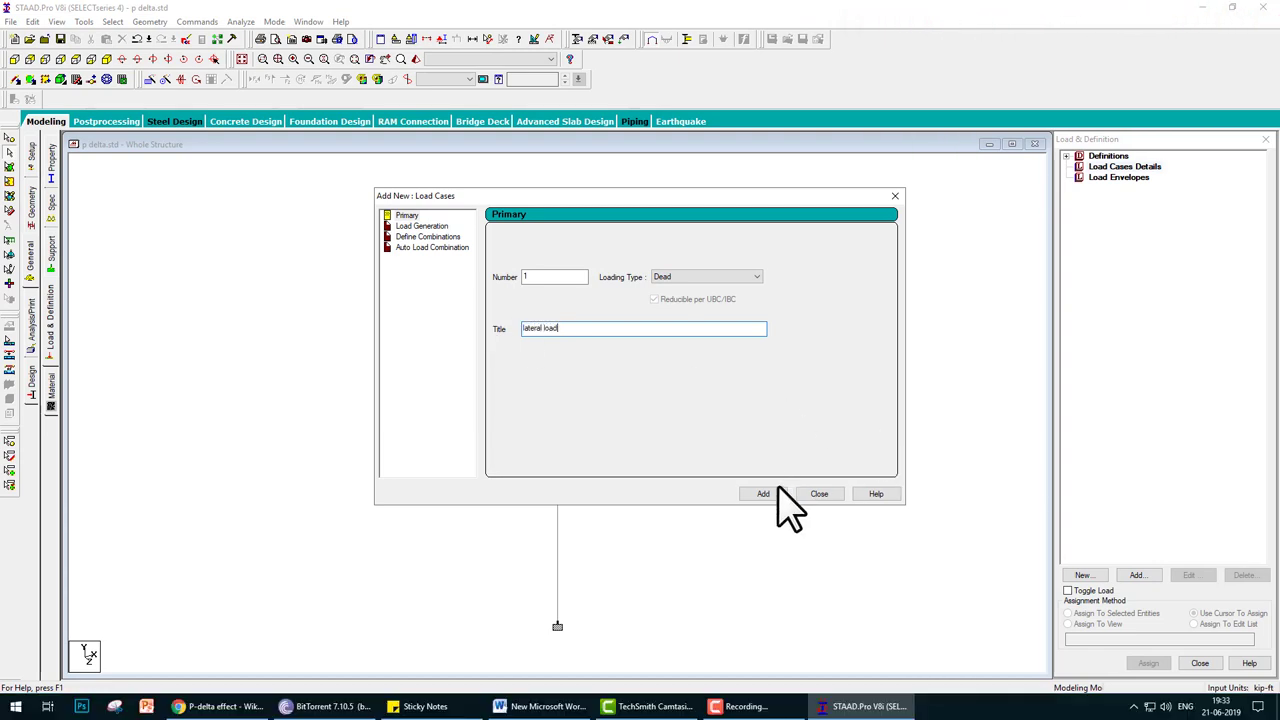
click(768, 494)
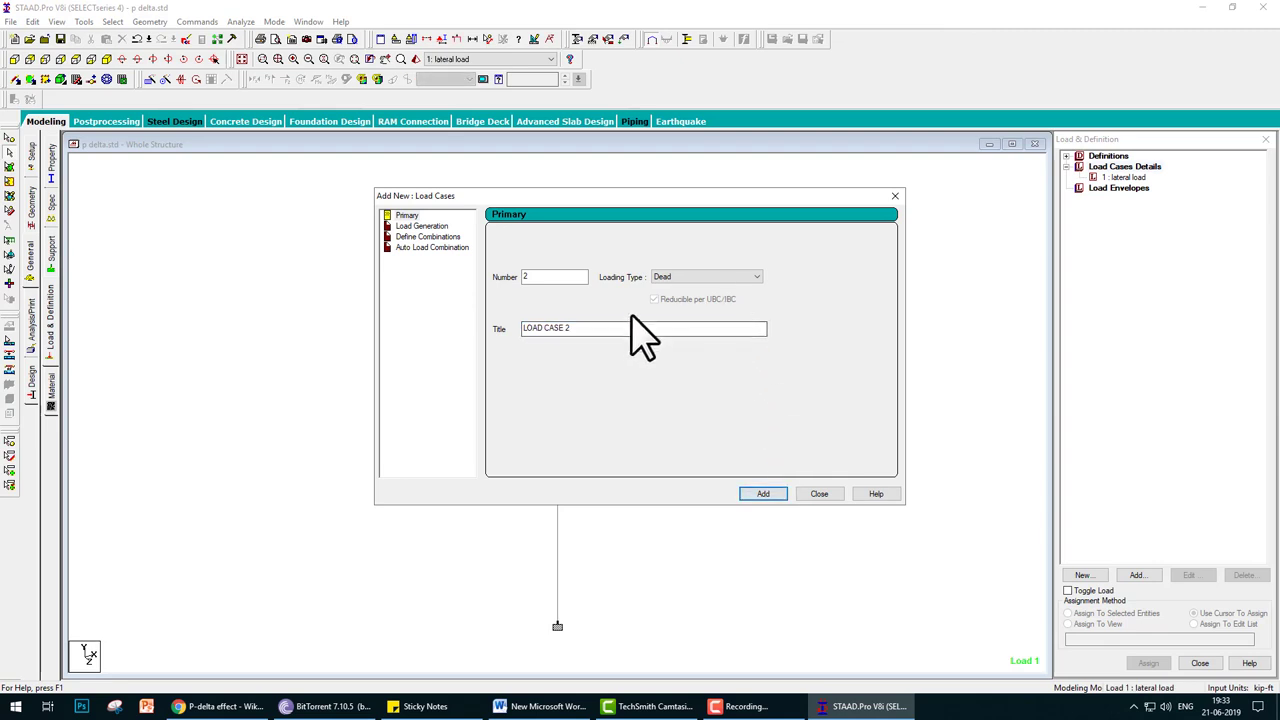
Create primary load case 2 of type Dead with the title "vertical load".
drag(600, 330, 478, 330)
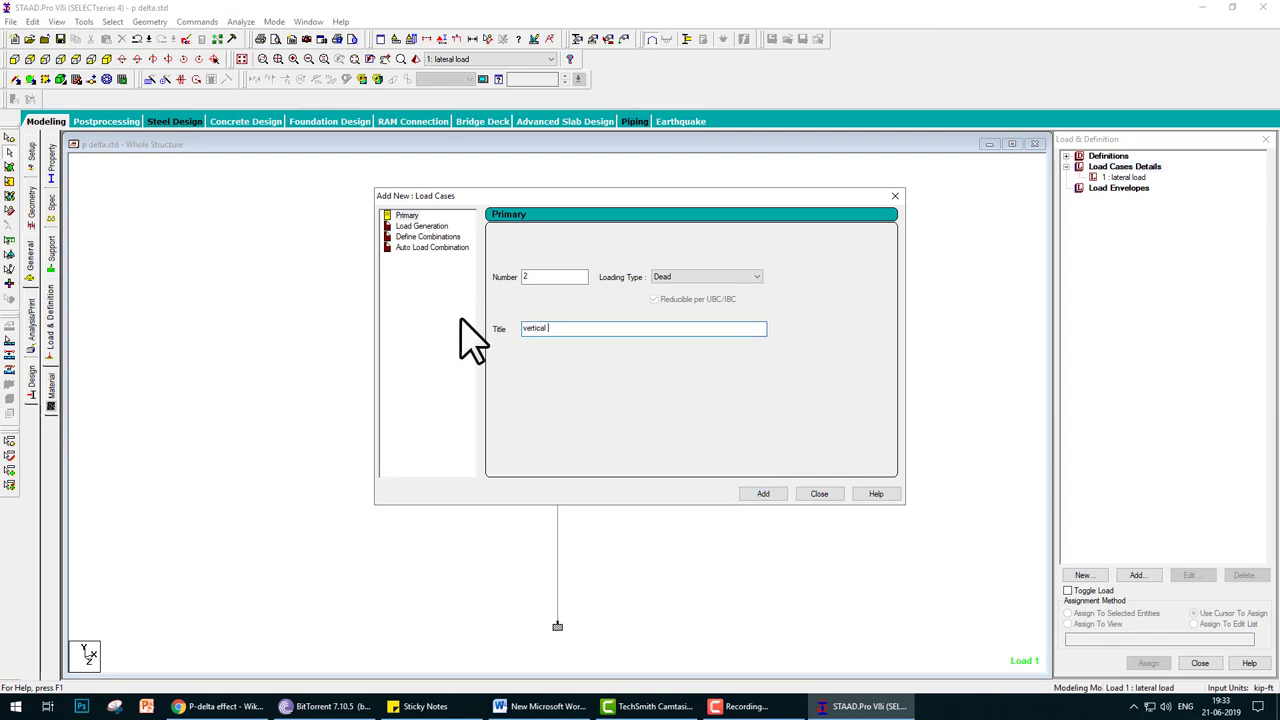
click(764, 494)
click(818, 494)
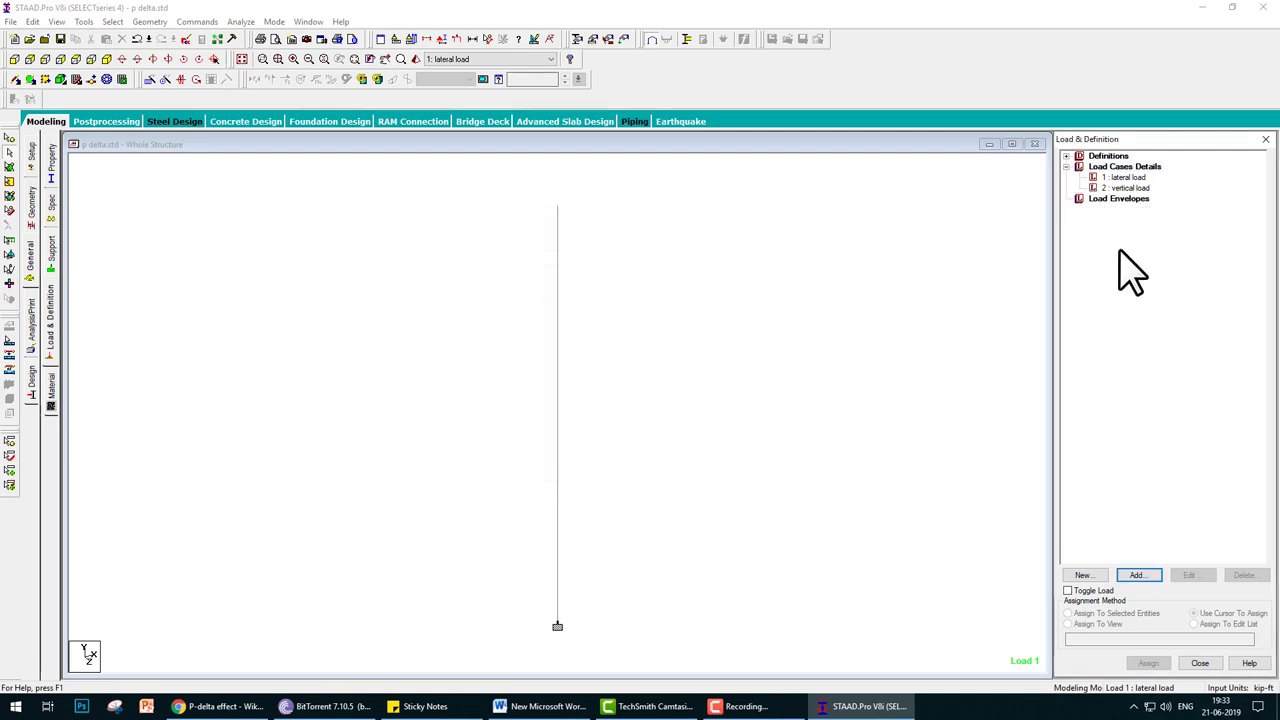
Add a nodal load of Fx 5 kip to the lateral load case.
click(1128, 177)
click(1139, 576)
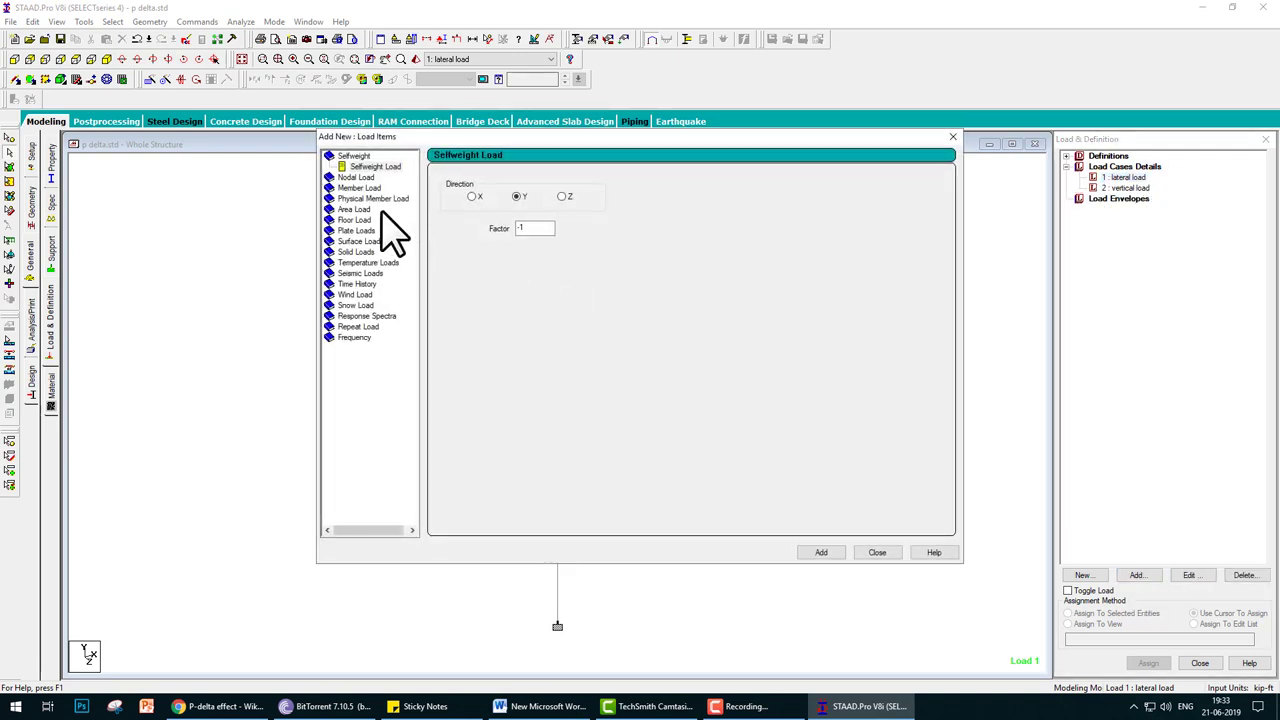
click(360, 178)
double_click(478, 221)
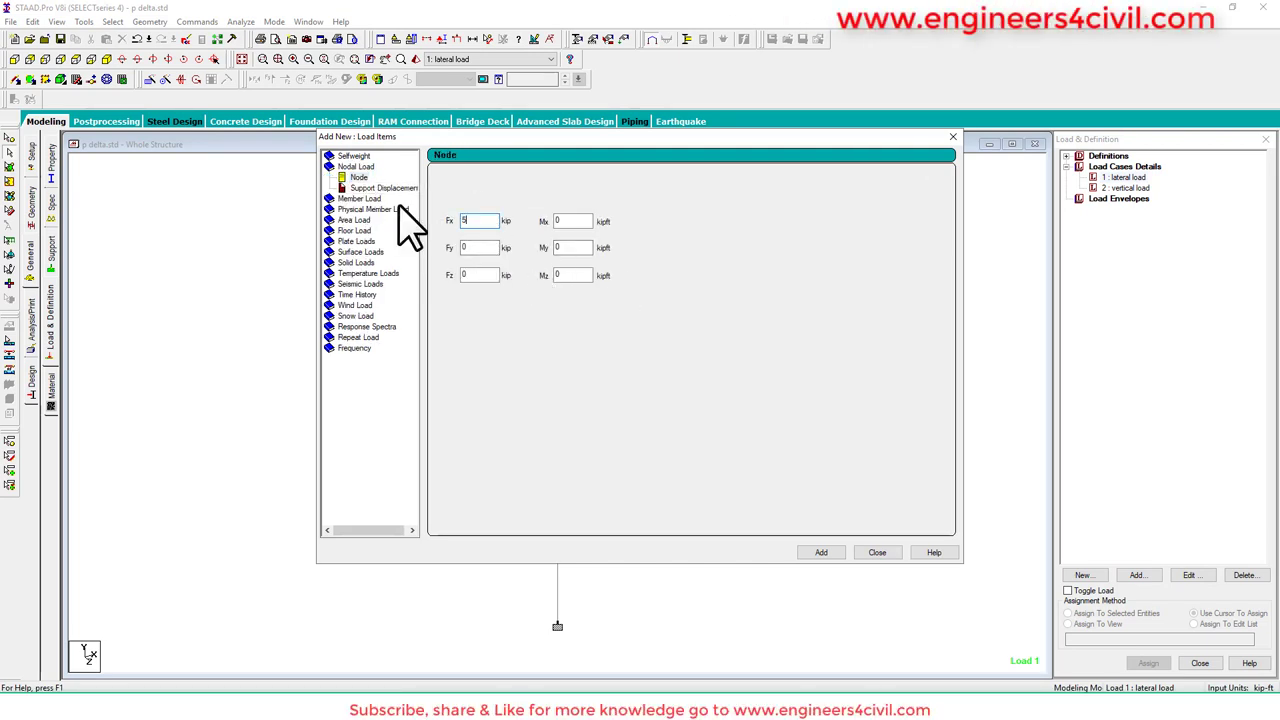
click(832, 552)
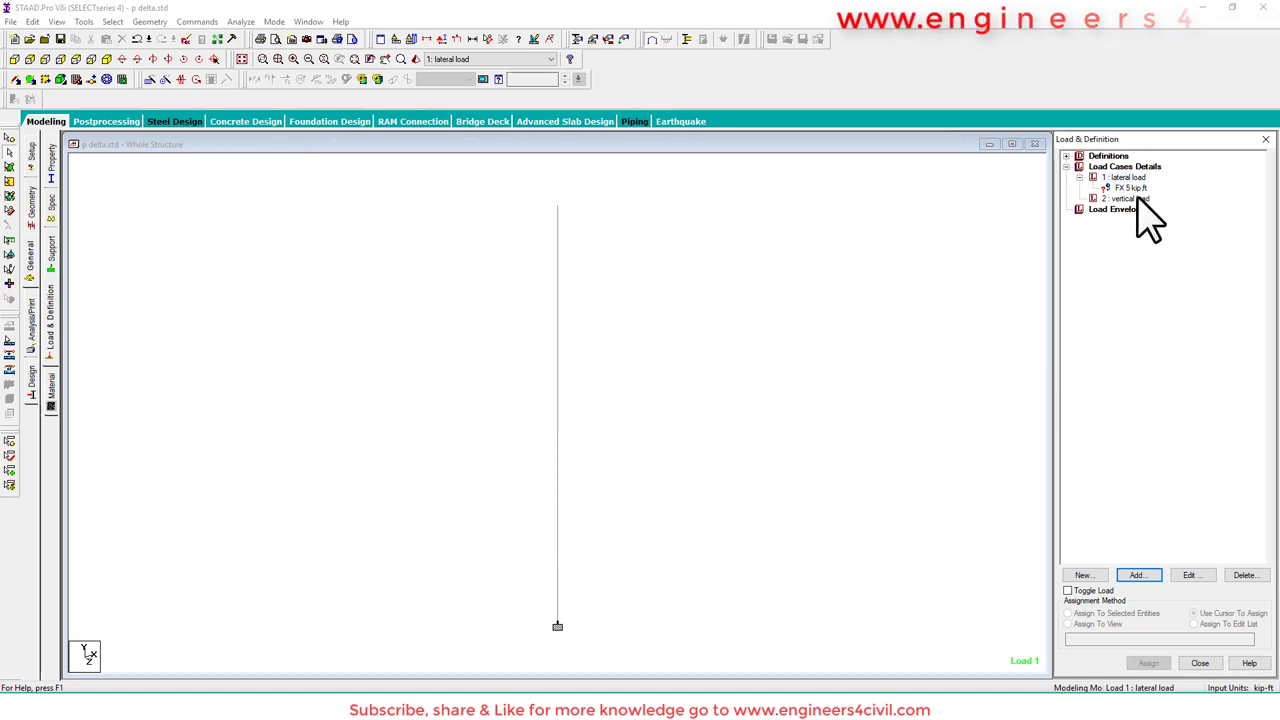
Add a nodal load of Fy -3 kip to the vertical load case.
click(1138, 198)
click(1137, 575)
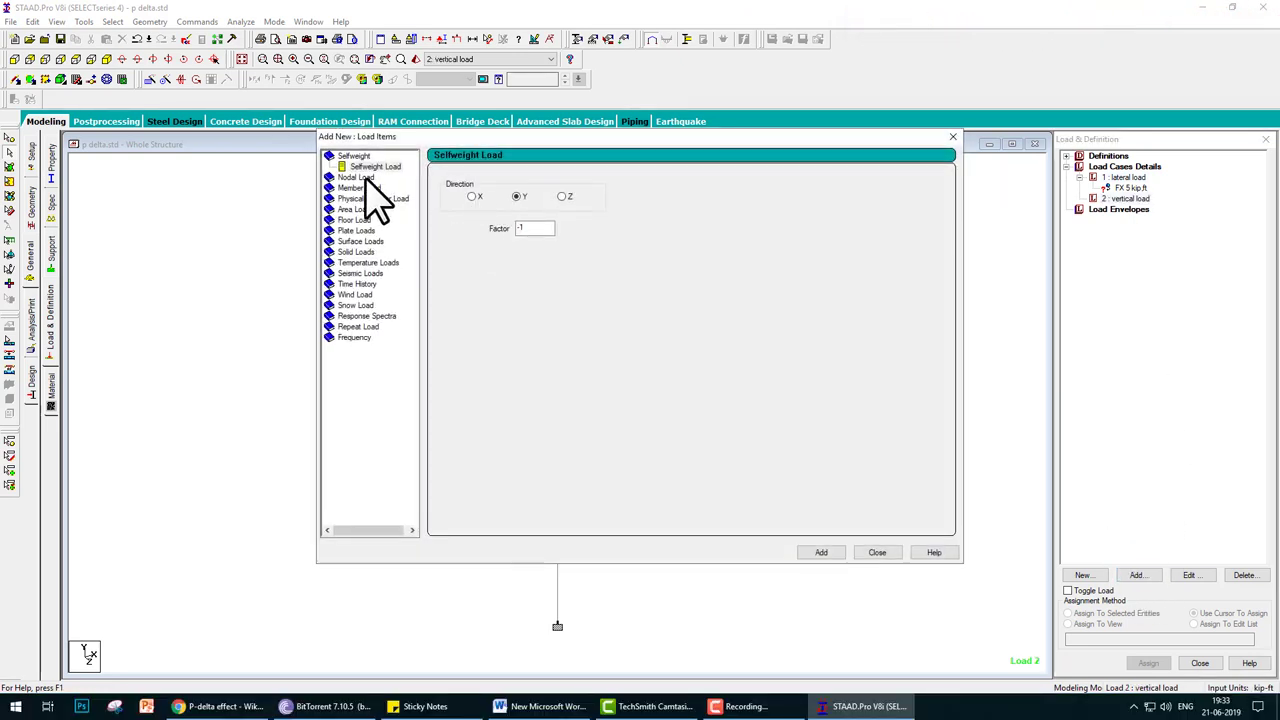
click(360, 178)
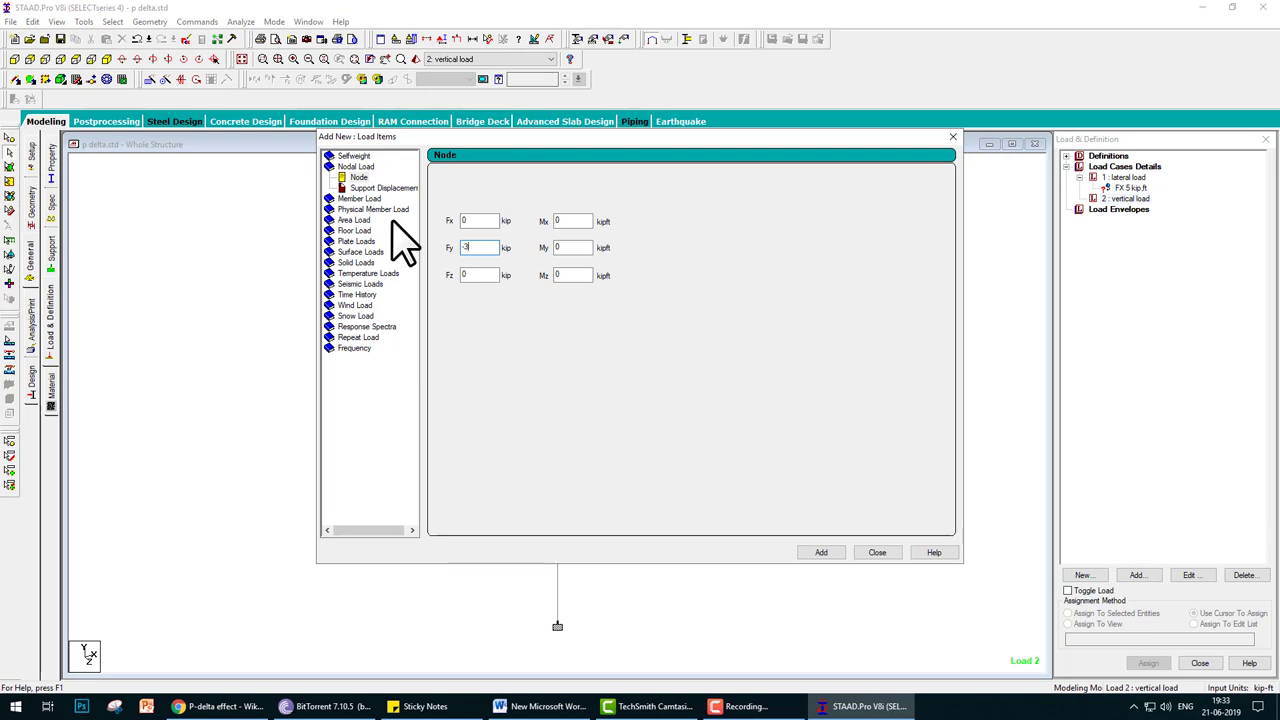
click(821, 552)
click(877, 552)
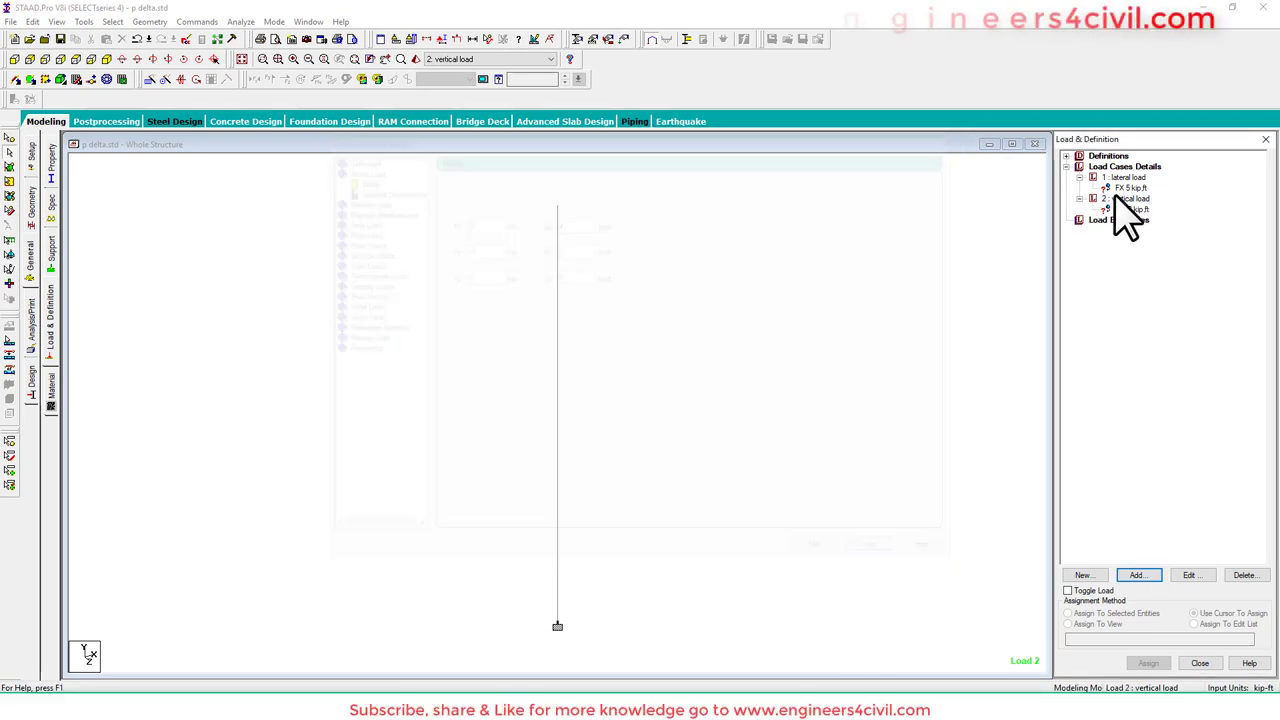
Assign both the lateral and the vertical nodal loads to the column's top node by cursor.
click(1131, 188)
click(1148, 663)
click(557, 208)
click(1131, 209)
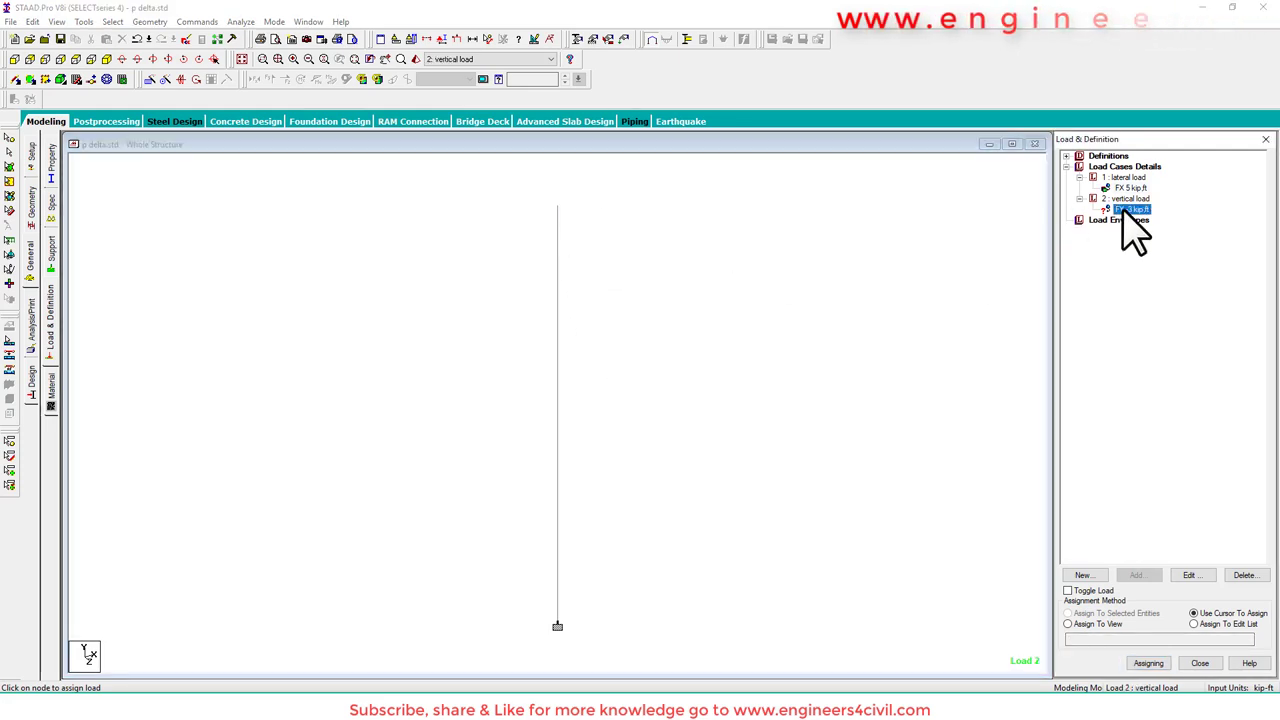
click(559, 208)
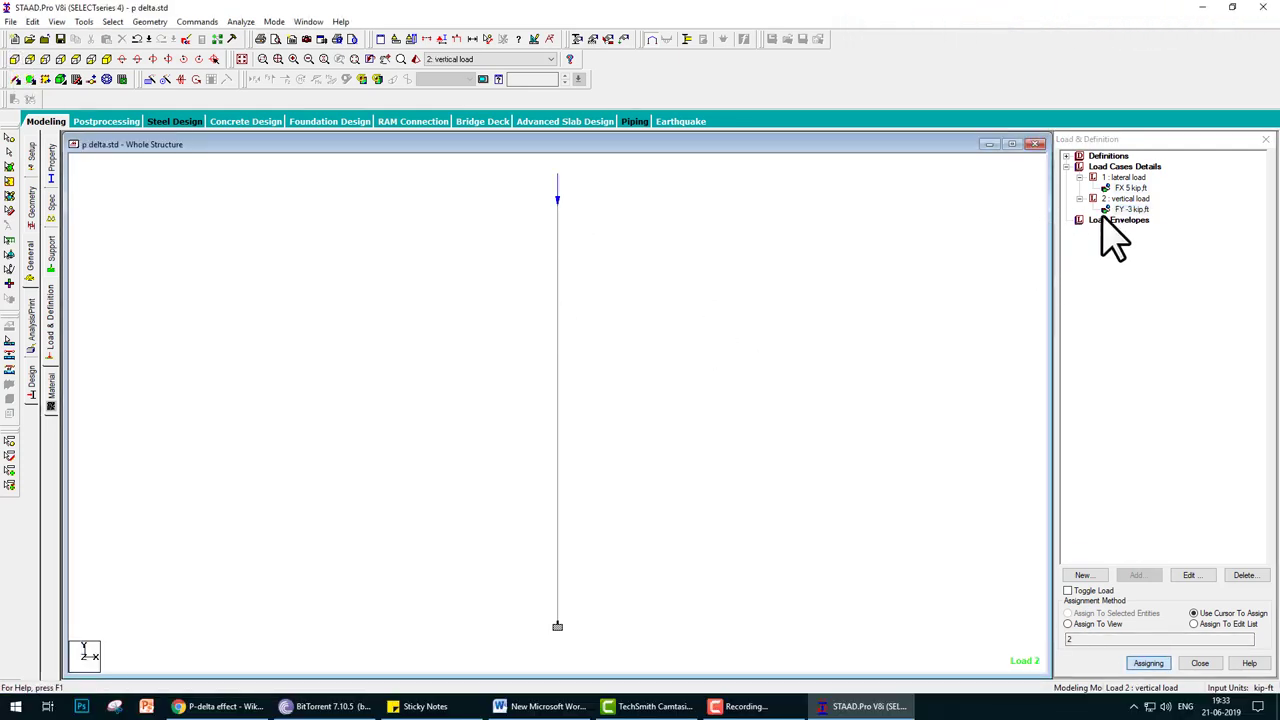
Create primary load case 3 of type Dead with the title "Lateral + vertical load".
click(1124, 166)
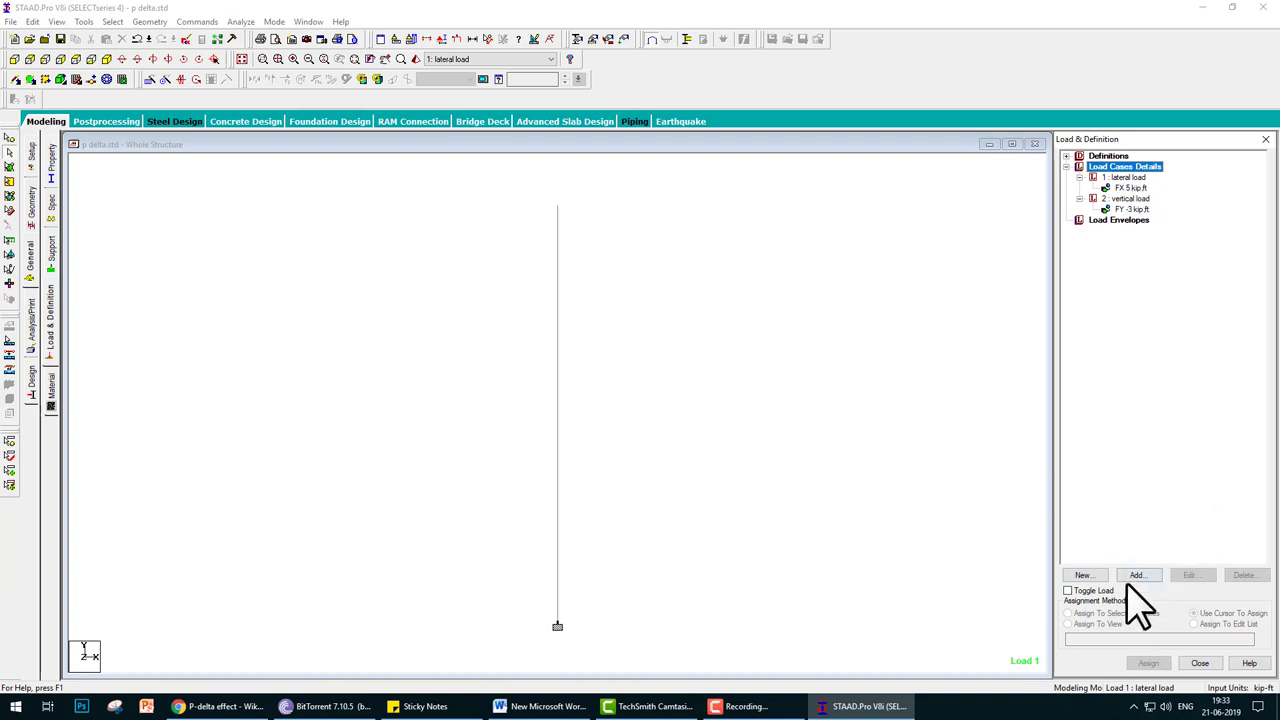
click(1137, 576)
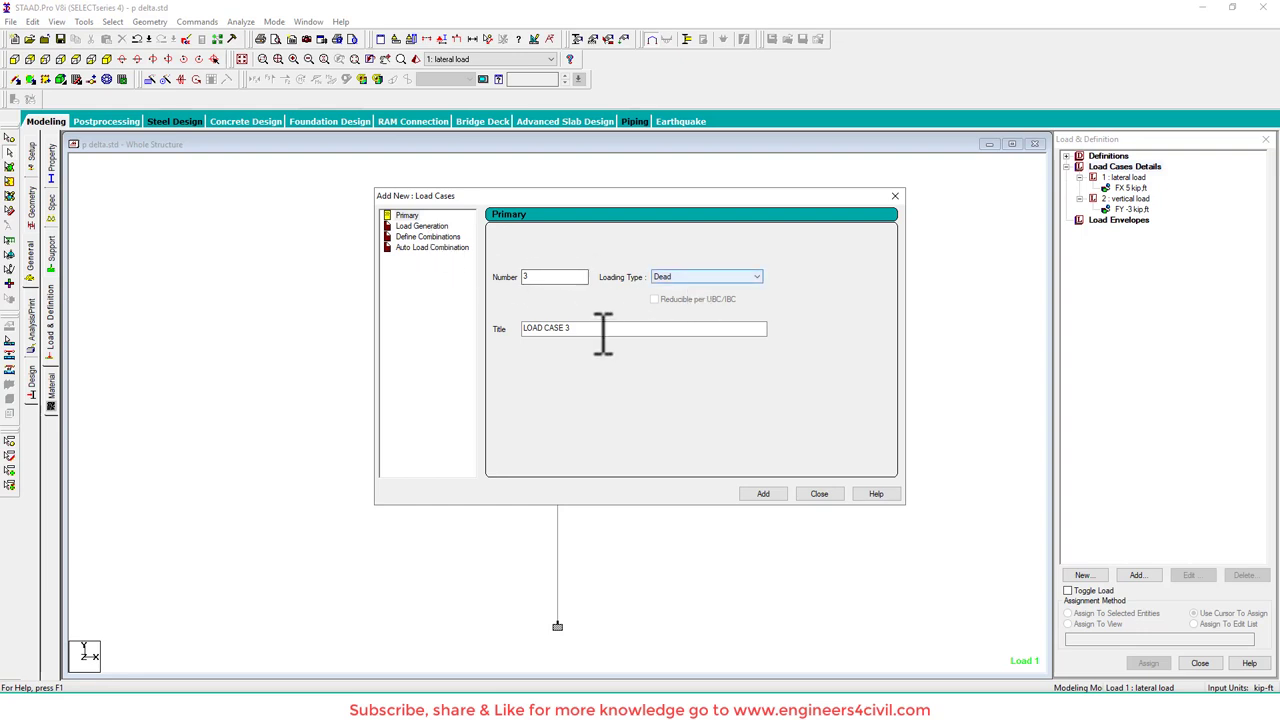
drag(600, 331, 482, 330)
text(Lateral +)
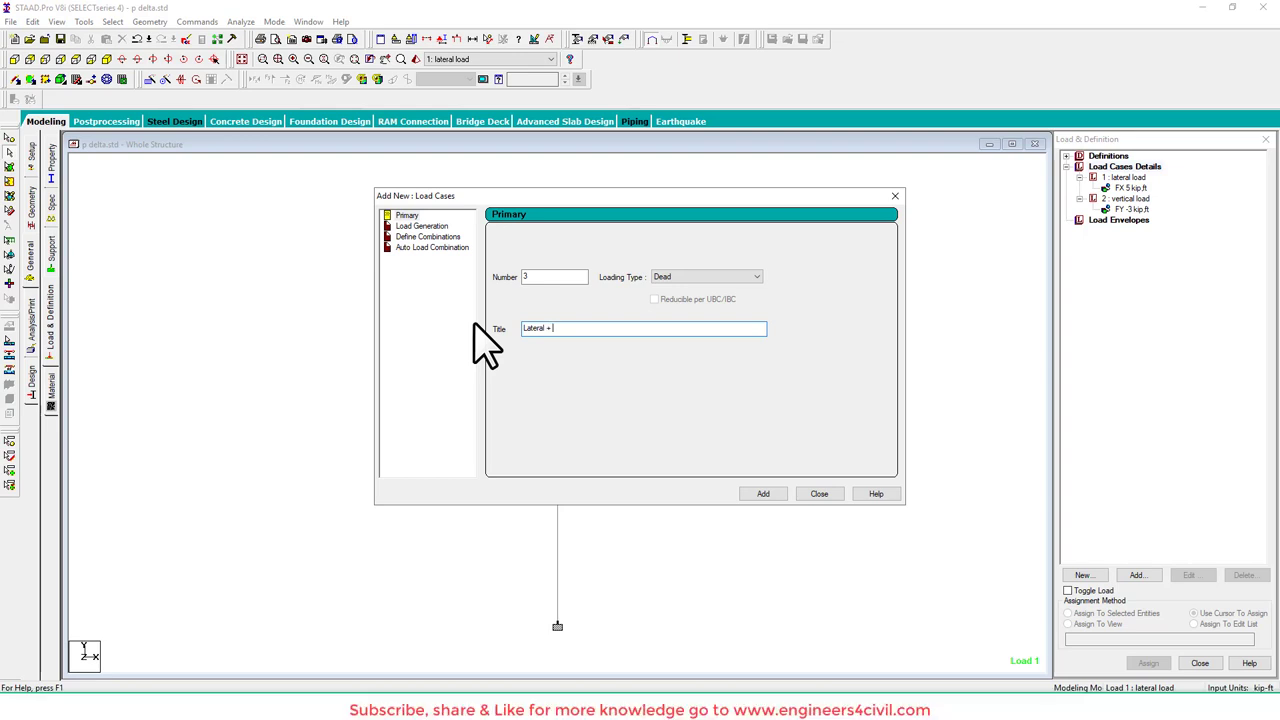
text( vertical load)
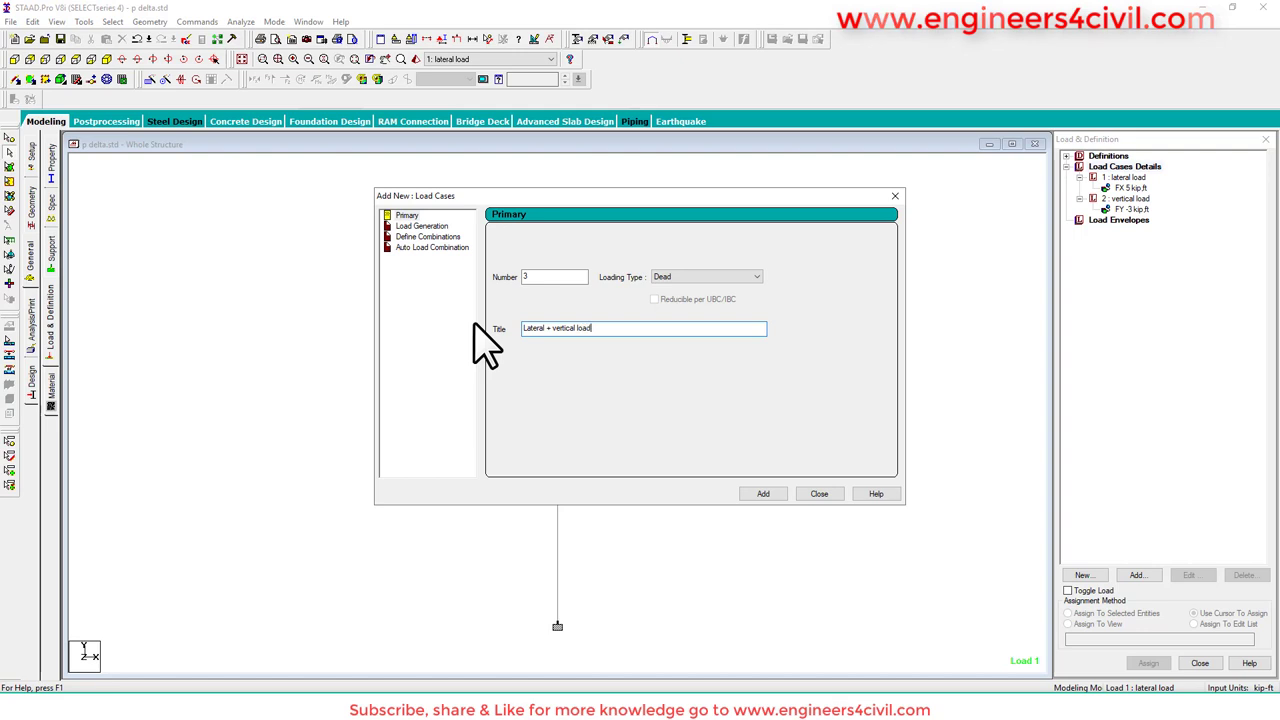
click(765, 494)
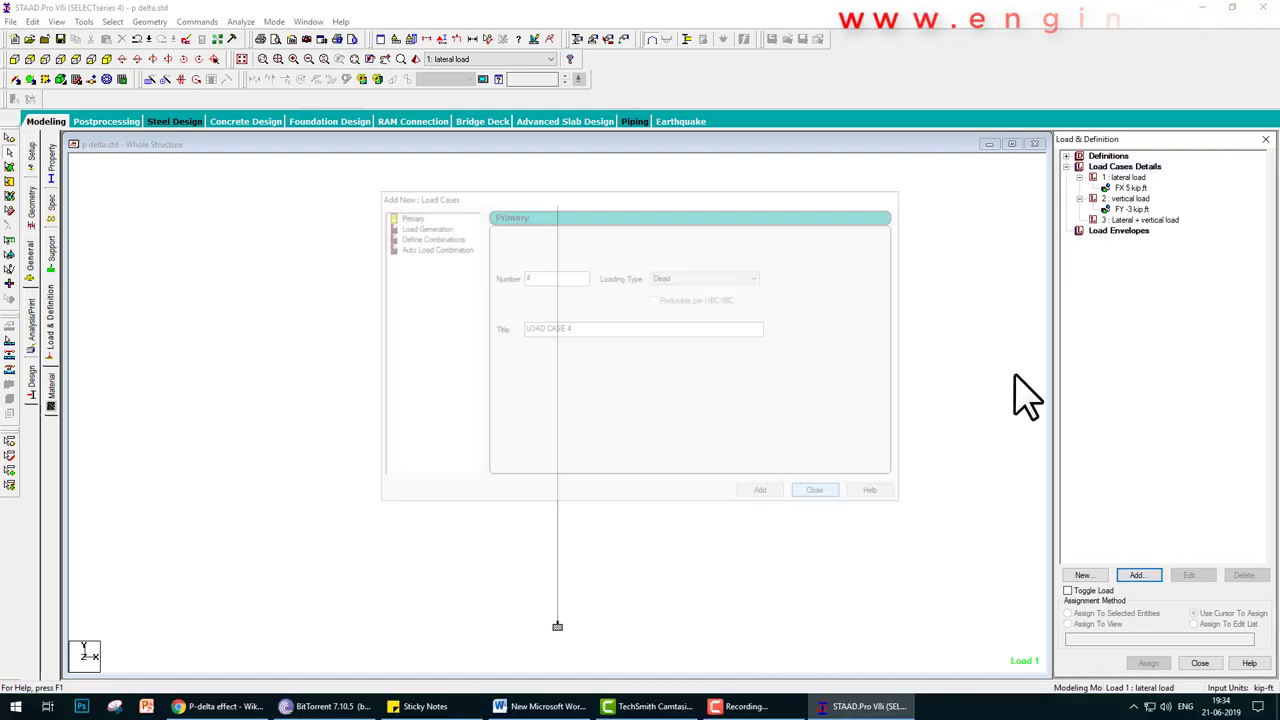
Add a Repeat Load to case 3 combining load cases 1 and 2 with factor 1 each, and display it on the column.
click(1131, 220)
click(1112, 575)
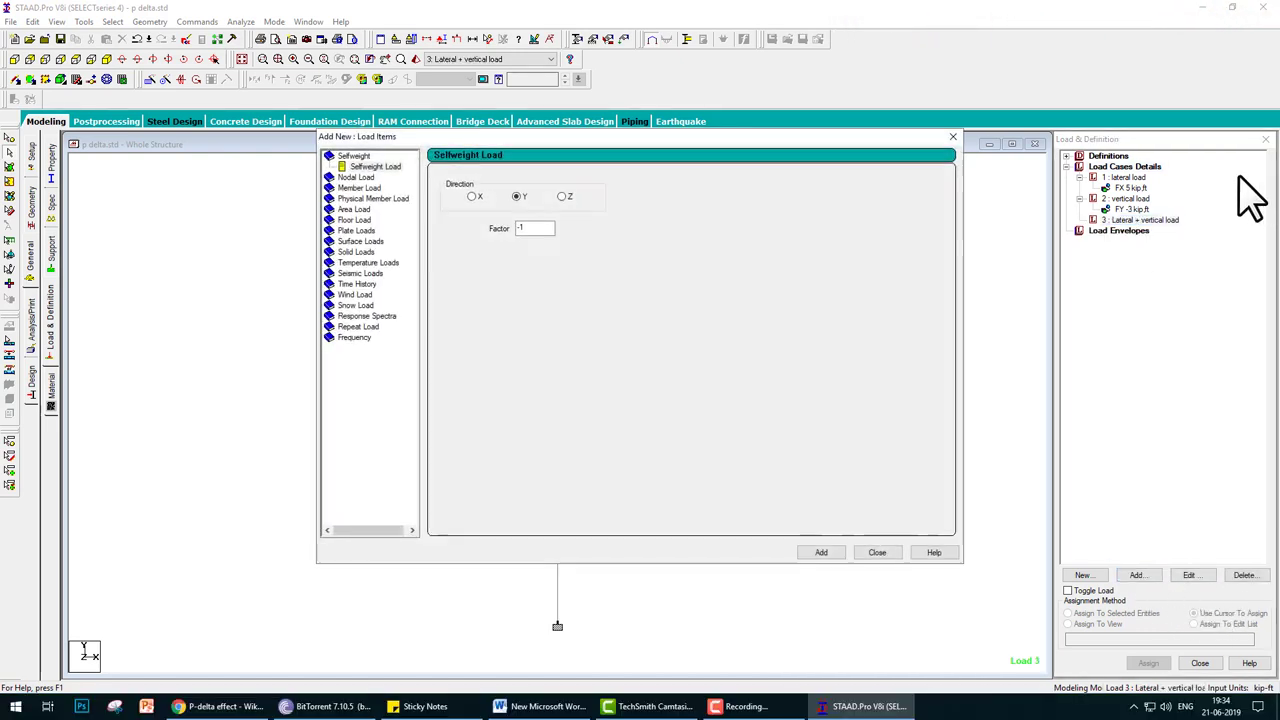
click(340, 327)
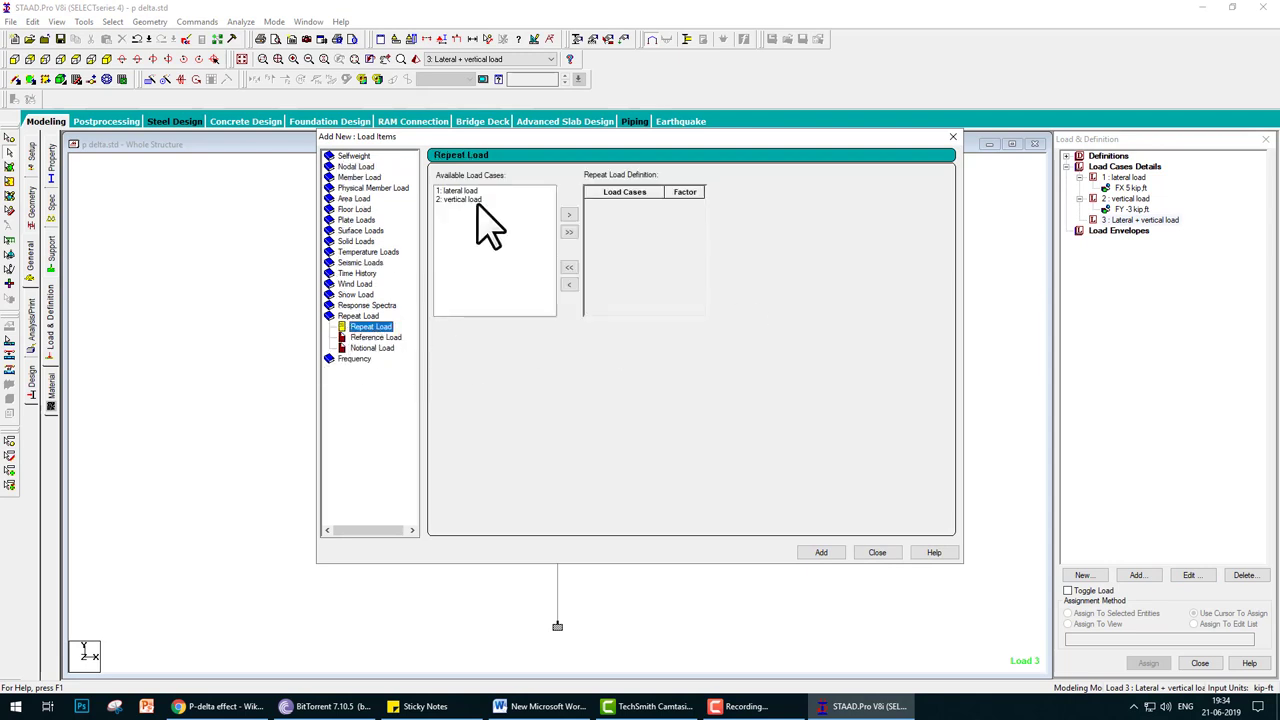
click(568, 232)
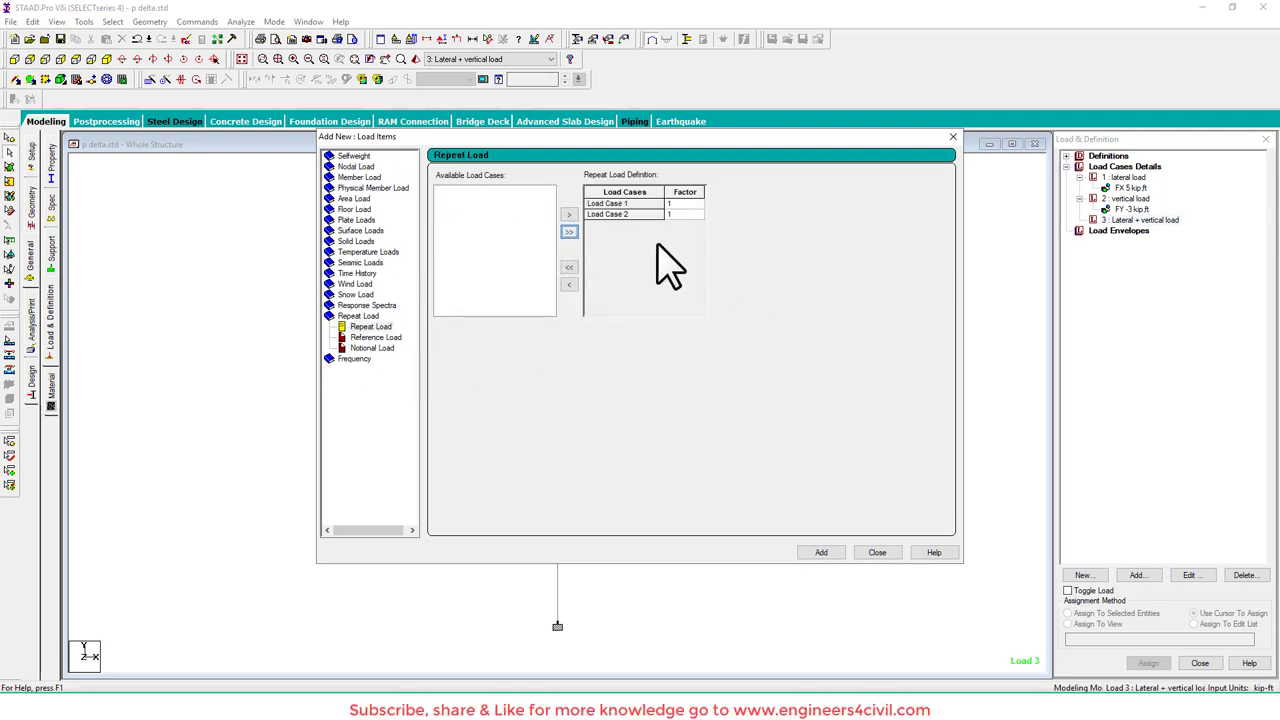
click(826, 553)
click(878, 553)
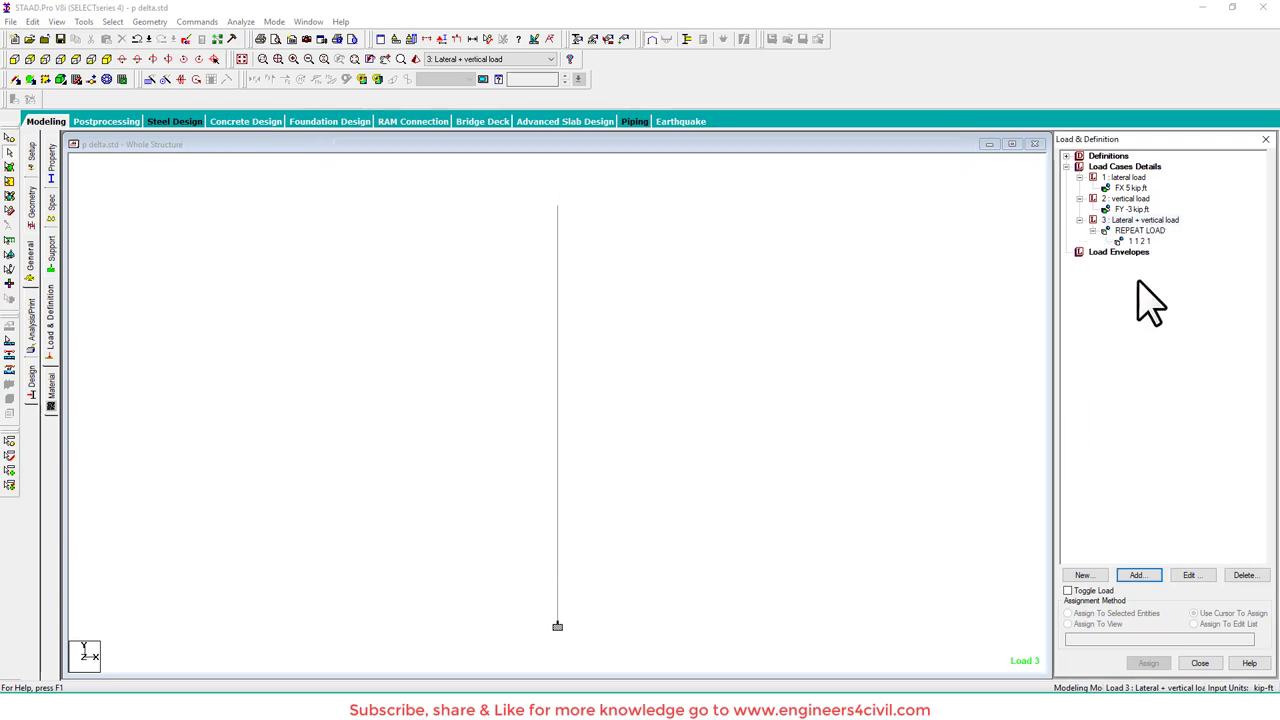
click(1138, 242)
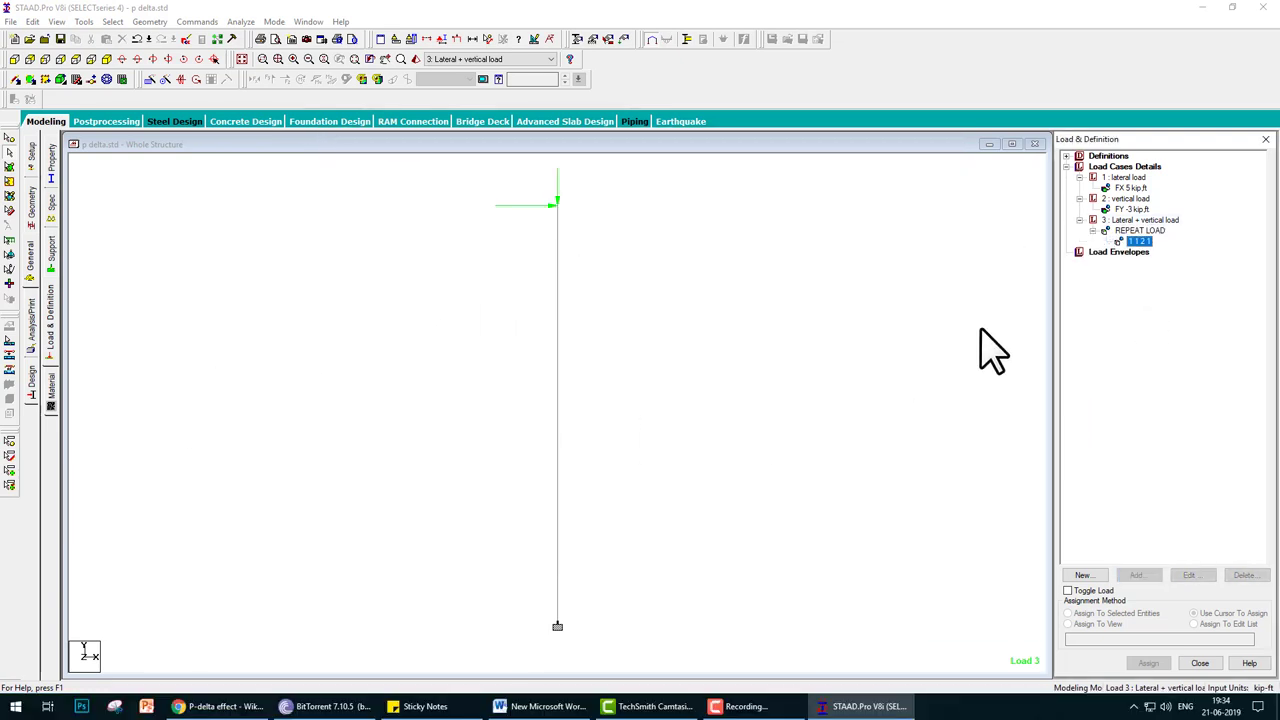
Add a PDelta Analysis command with Small Delta enabled and the print option set to All.
click(33, 321)
click(632, 237)
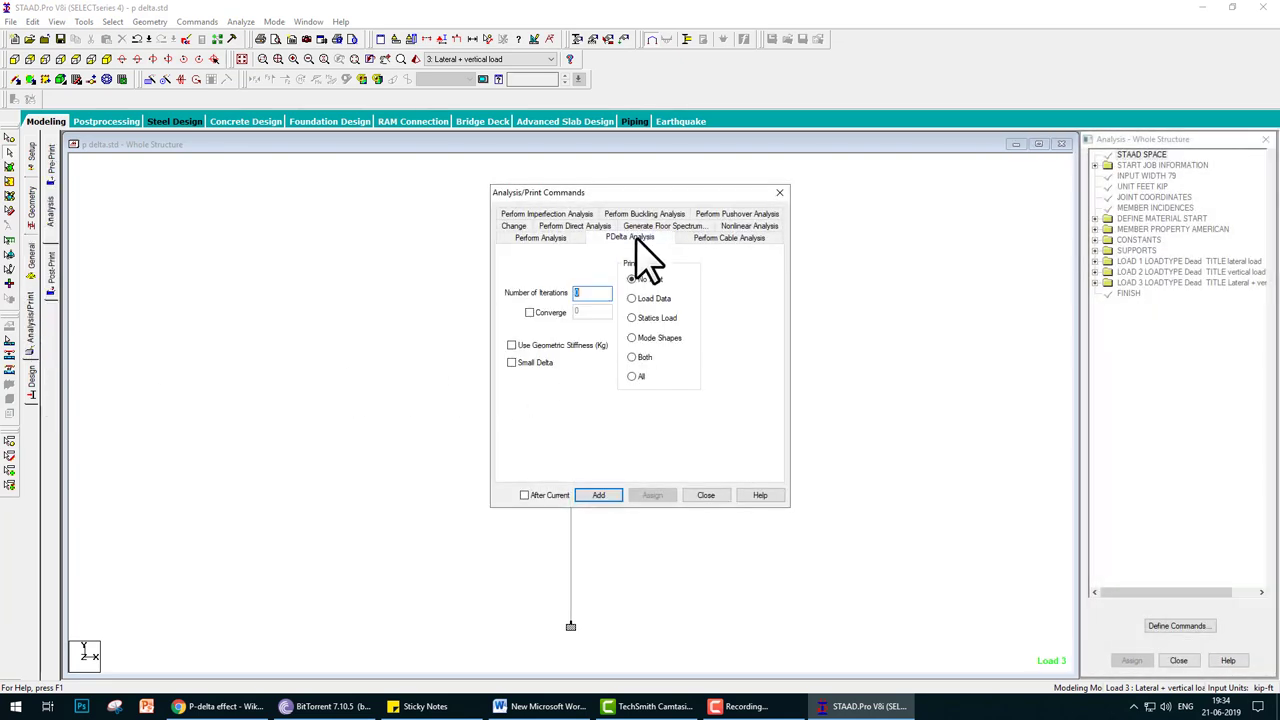
click(512, 363)
click(632, 376)
click(598, 495)
click(712, 497)
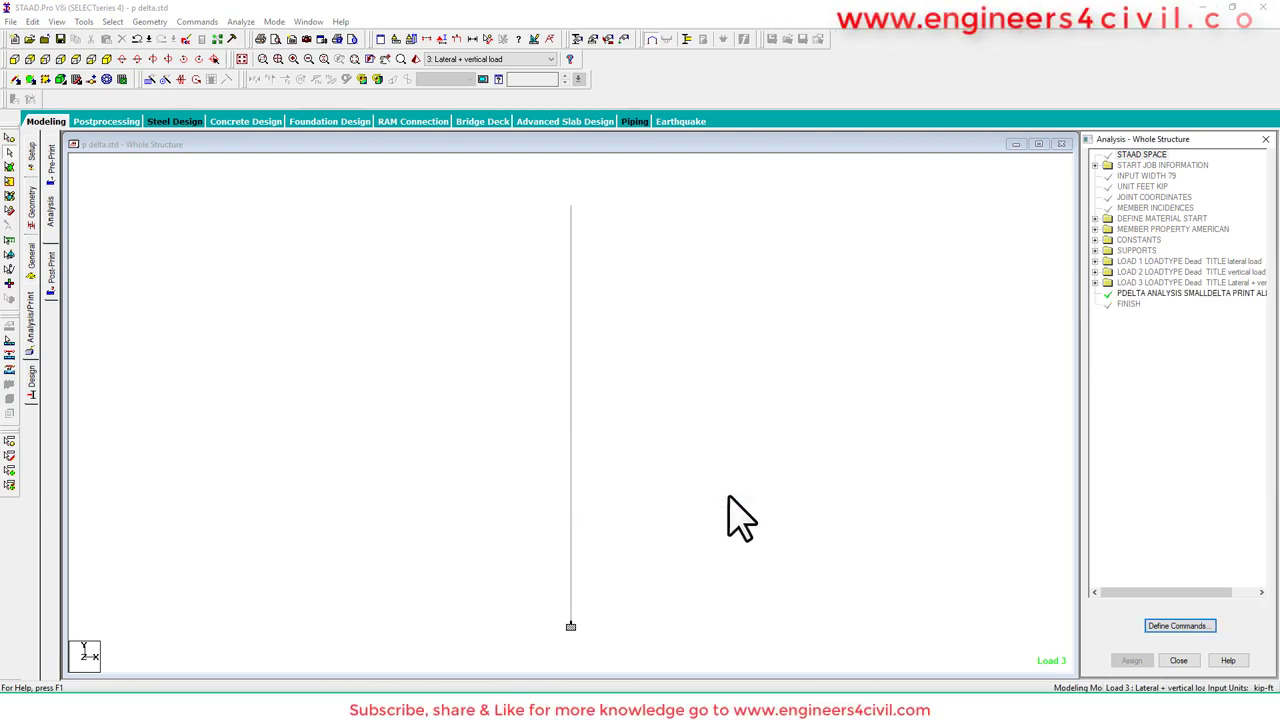
Run the STAAD analysis of the column model.
click(240, 21)
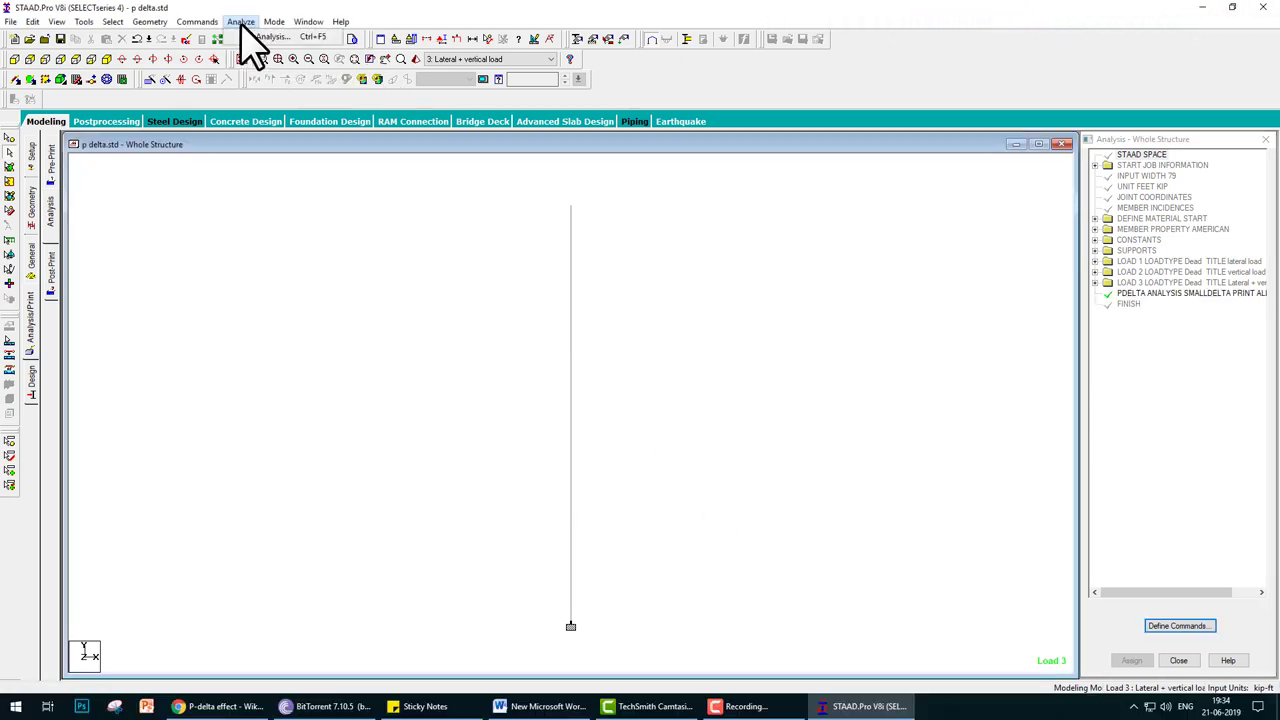
click(262, 37)
click(562, 368)
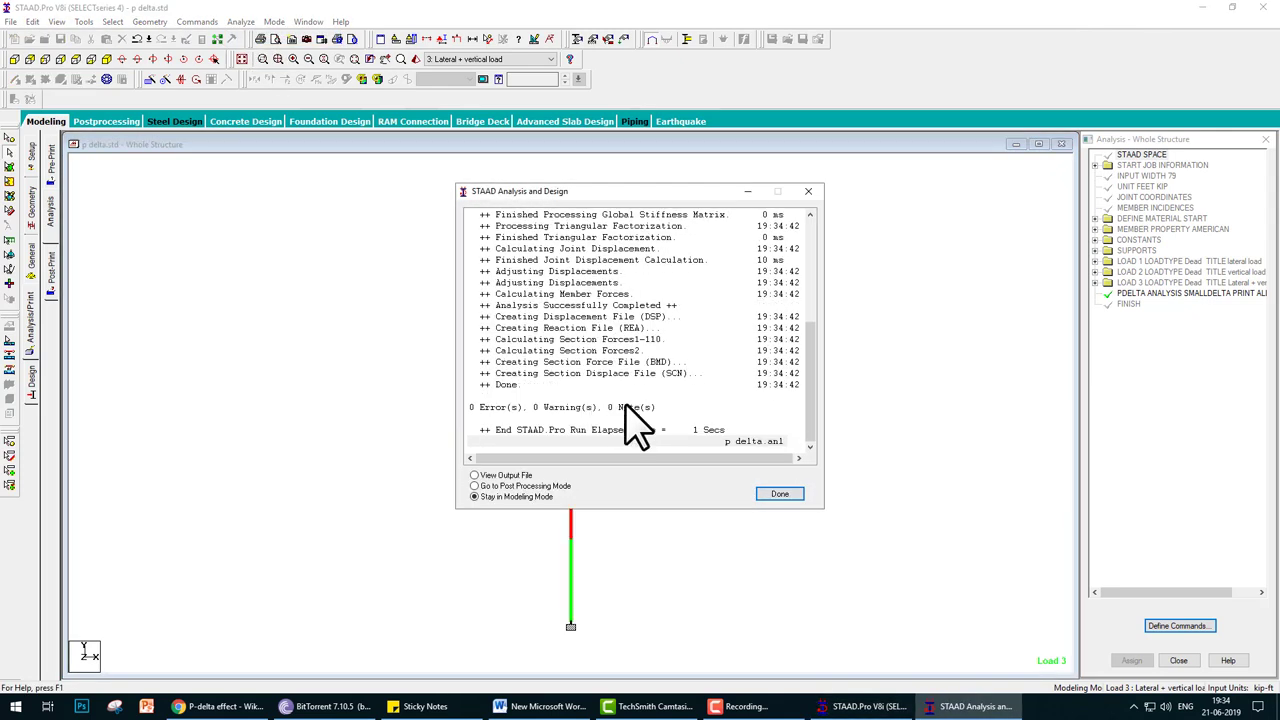
Stay in modeling mode after the analysis and examine the column's shear bending results for load case 1, lateral load.
click(778, 494)
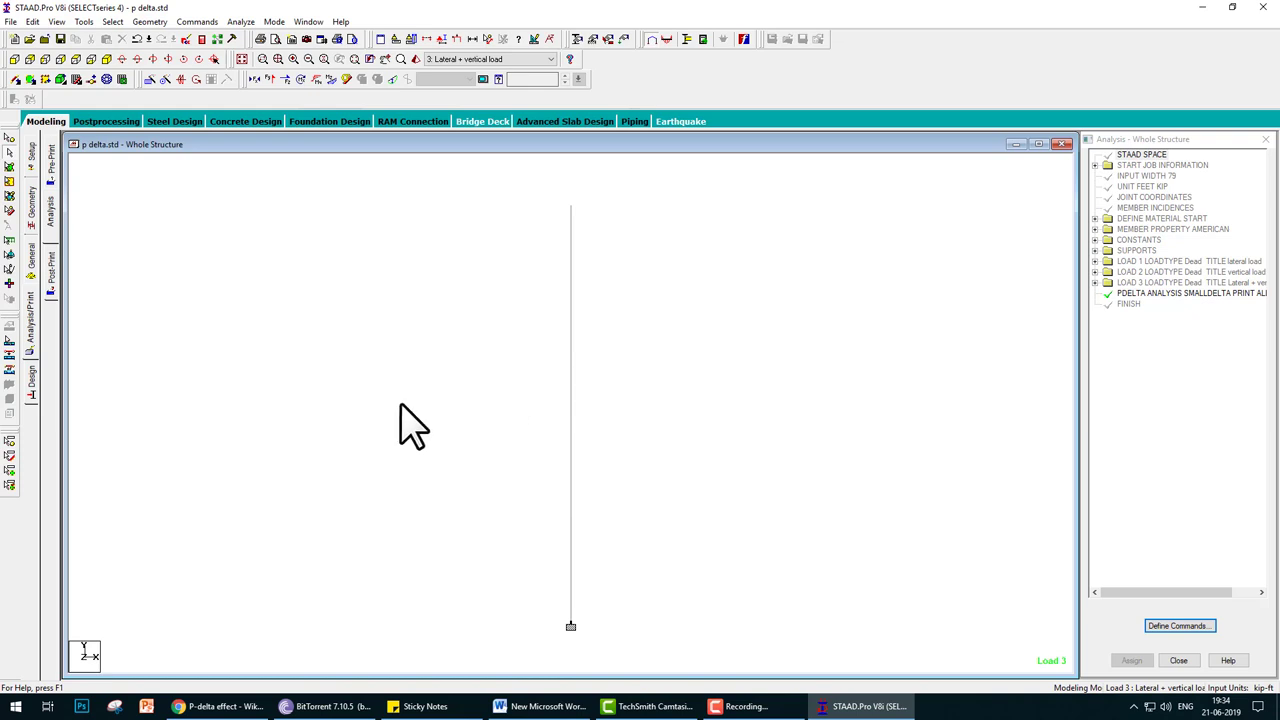
double_click(569, 395)
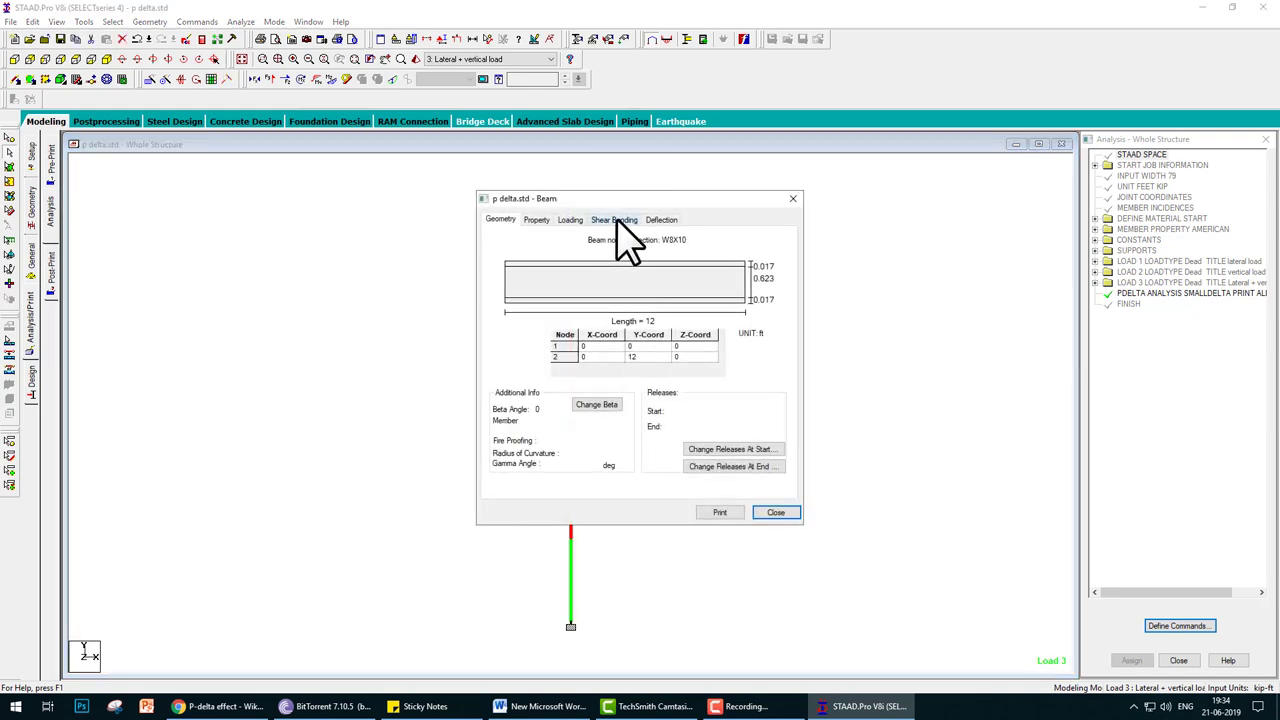
click(614, 221)
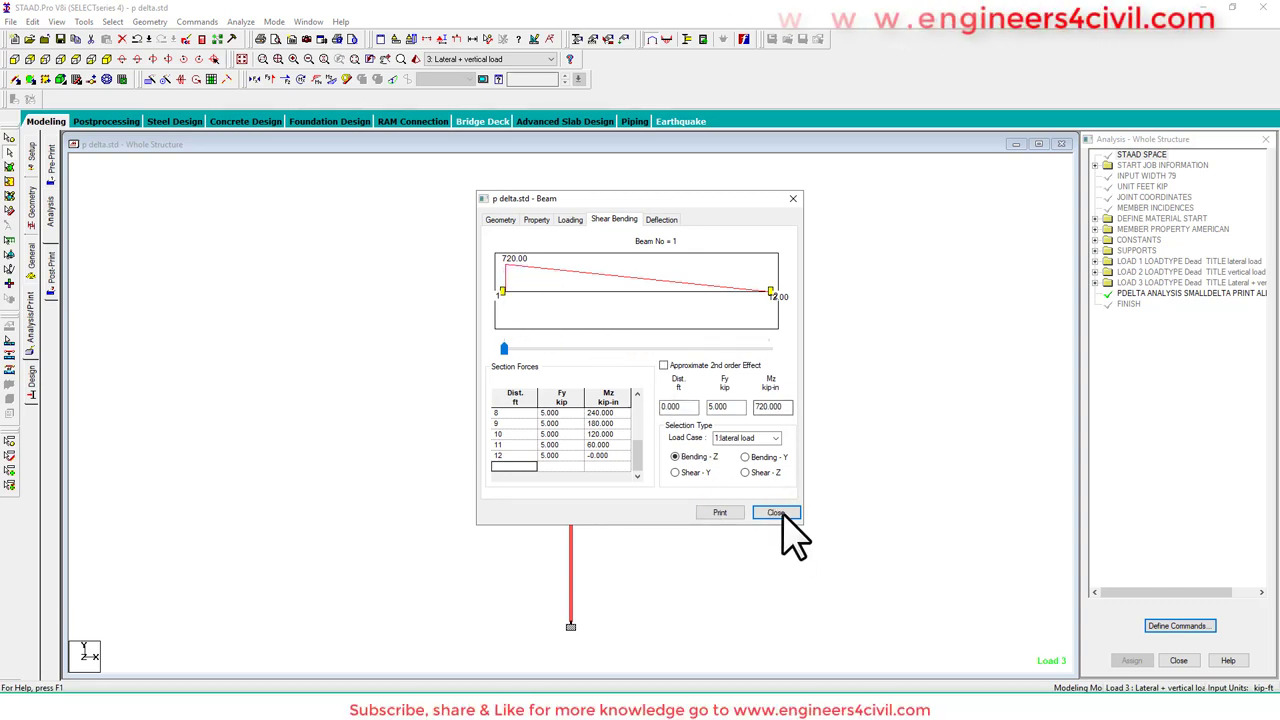
click(778, 513)
Enter postprocessing with all three load cases included and turn on the Mz bending moment diagram for the column.
click(125, 122)
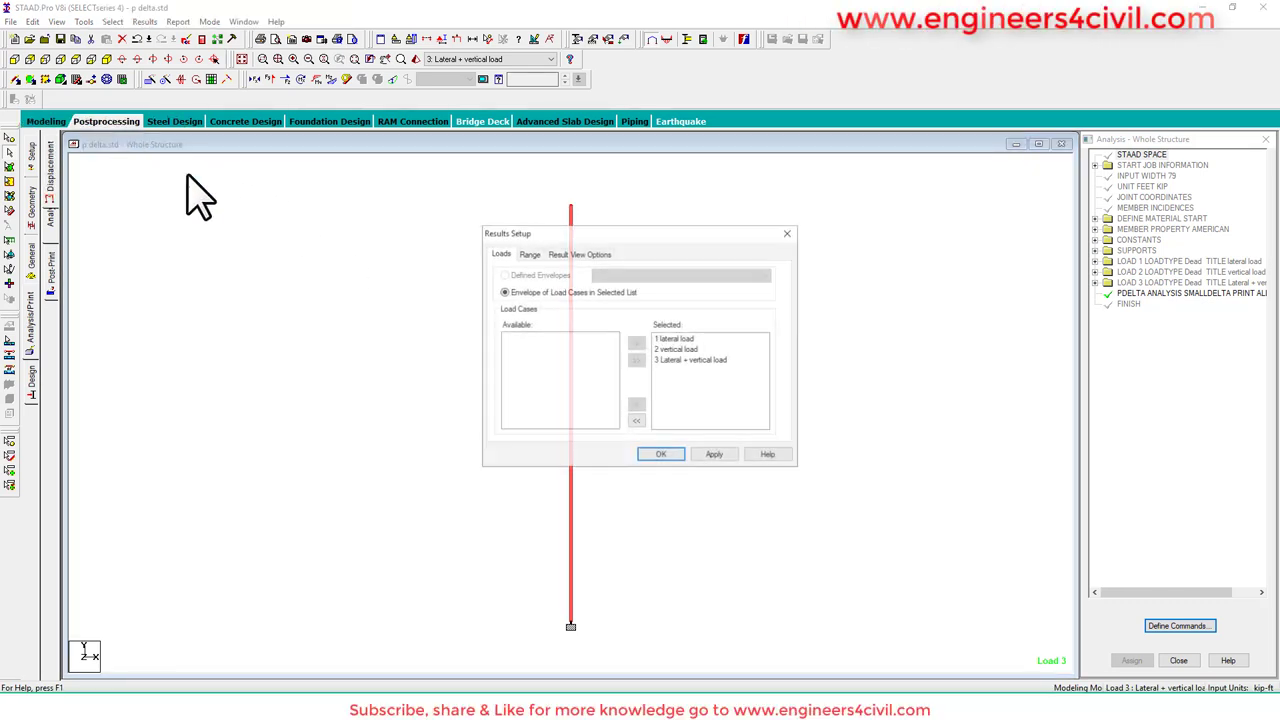
click(658, 454)
click(330, 80)
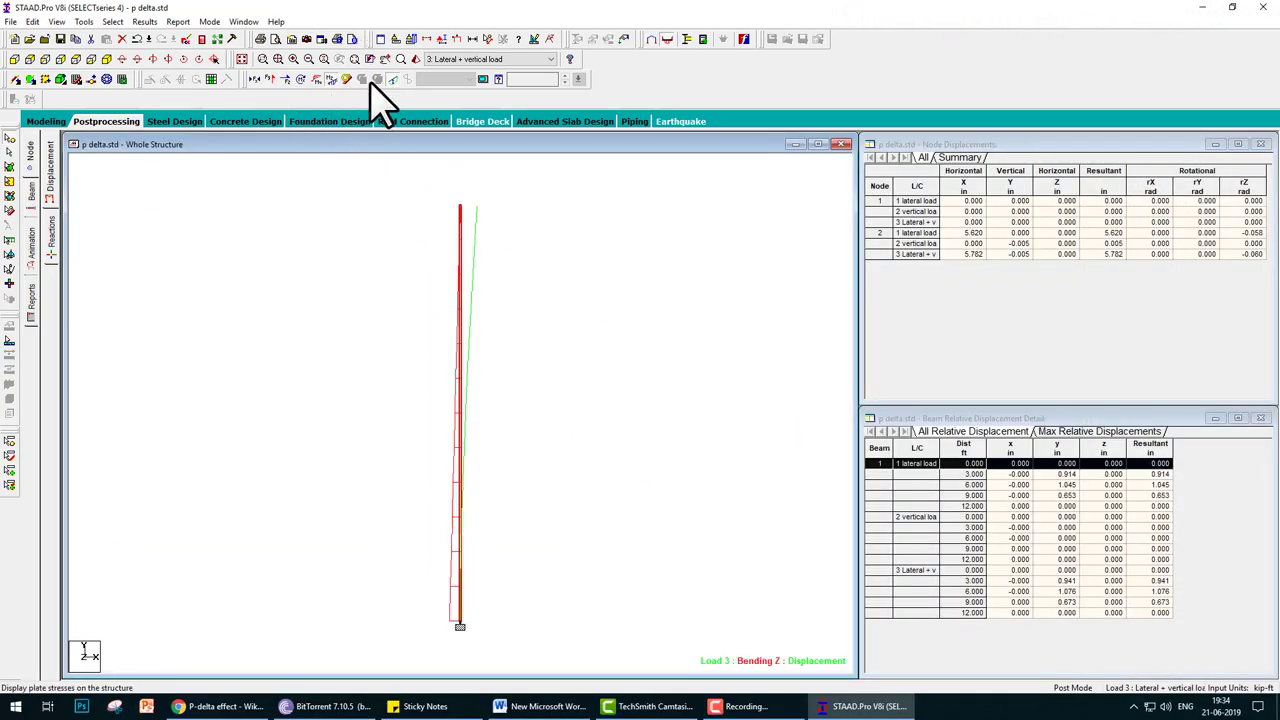
click(331, 80)
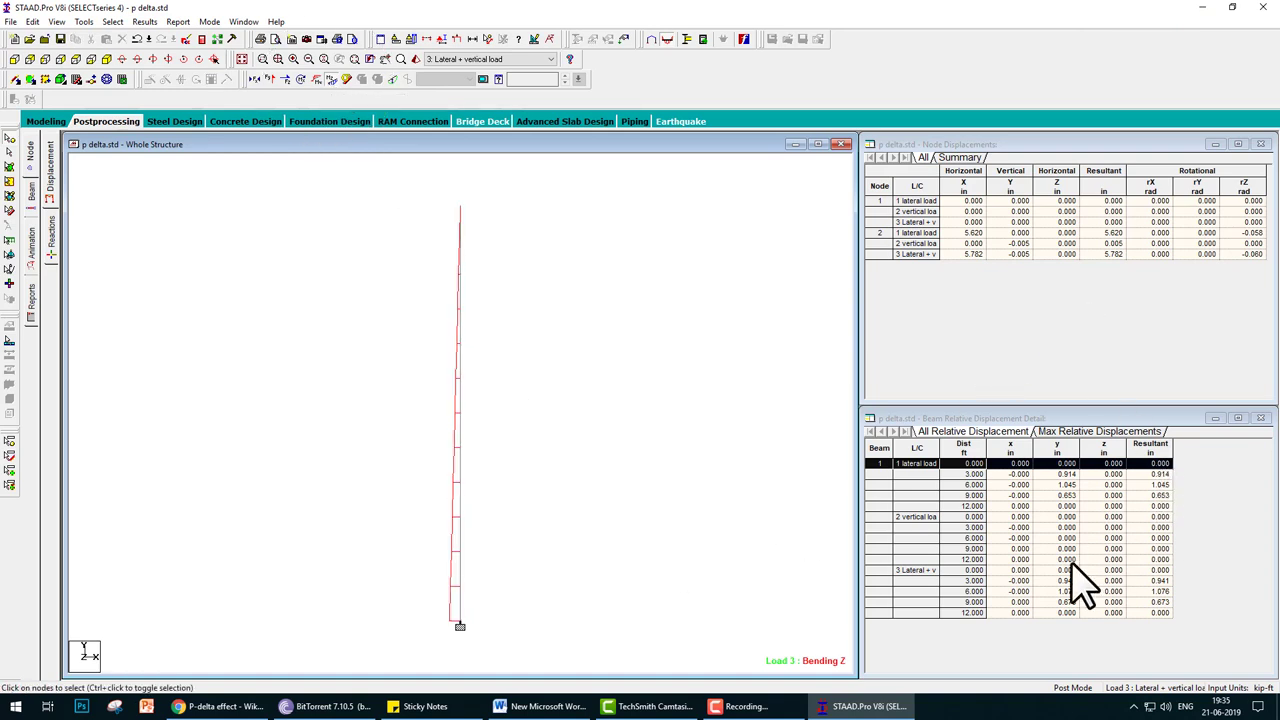
Show the beam force results and annotate the column with its maximum bending moment.
click(31, 190)
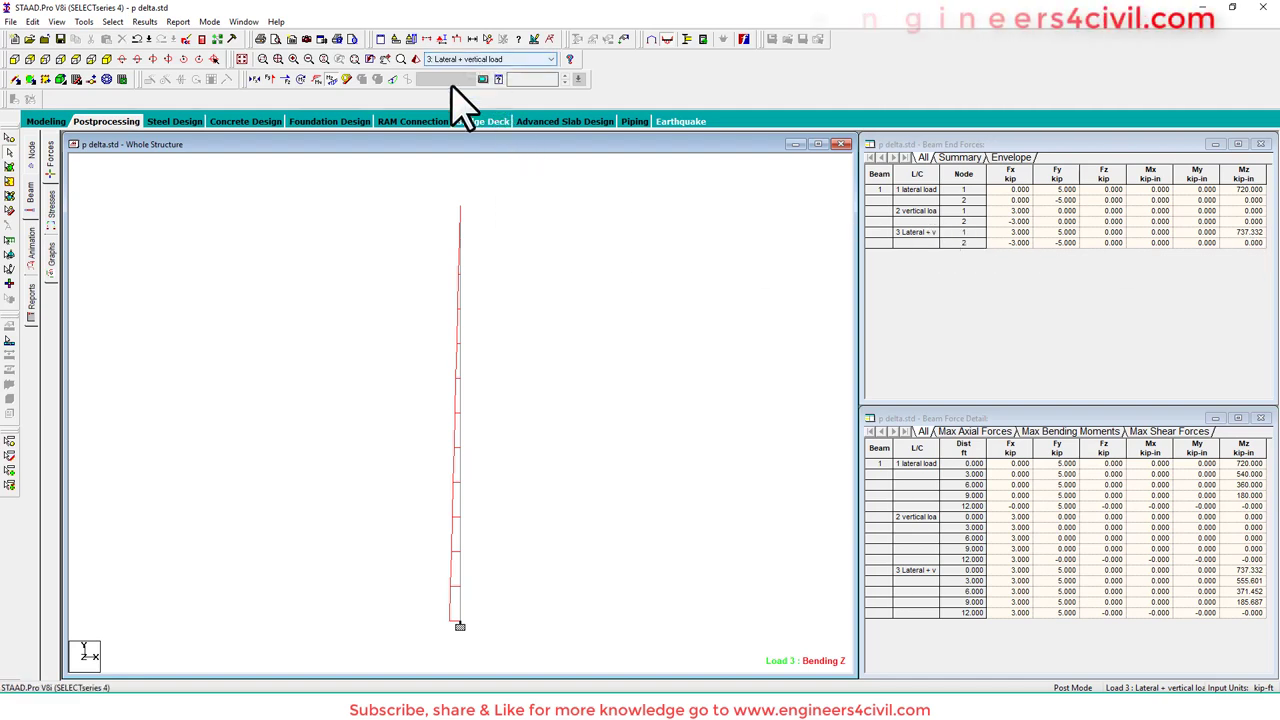
click(145, 22)
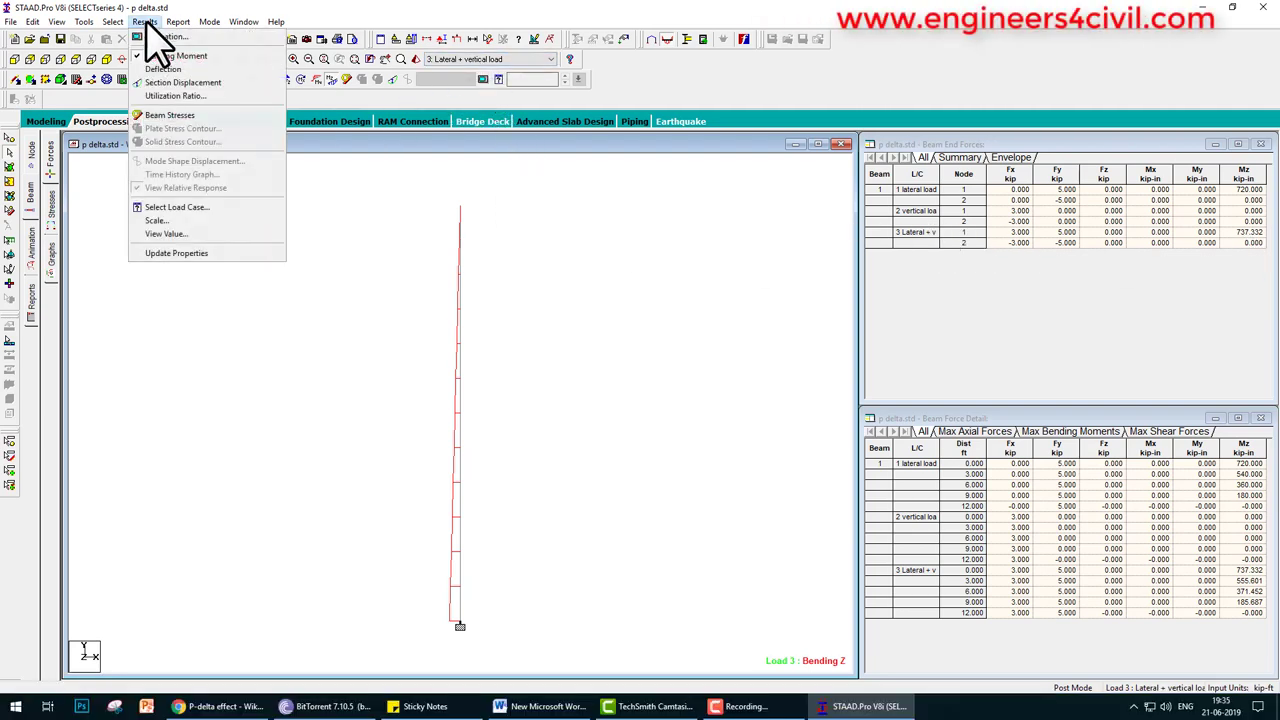
click(166, 233)
click(590, 249)
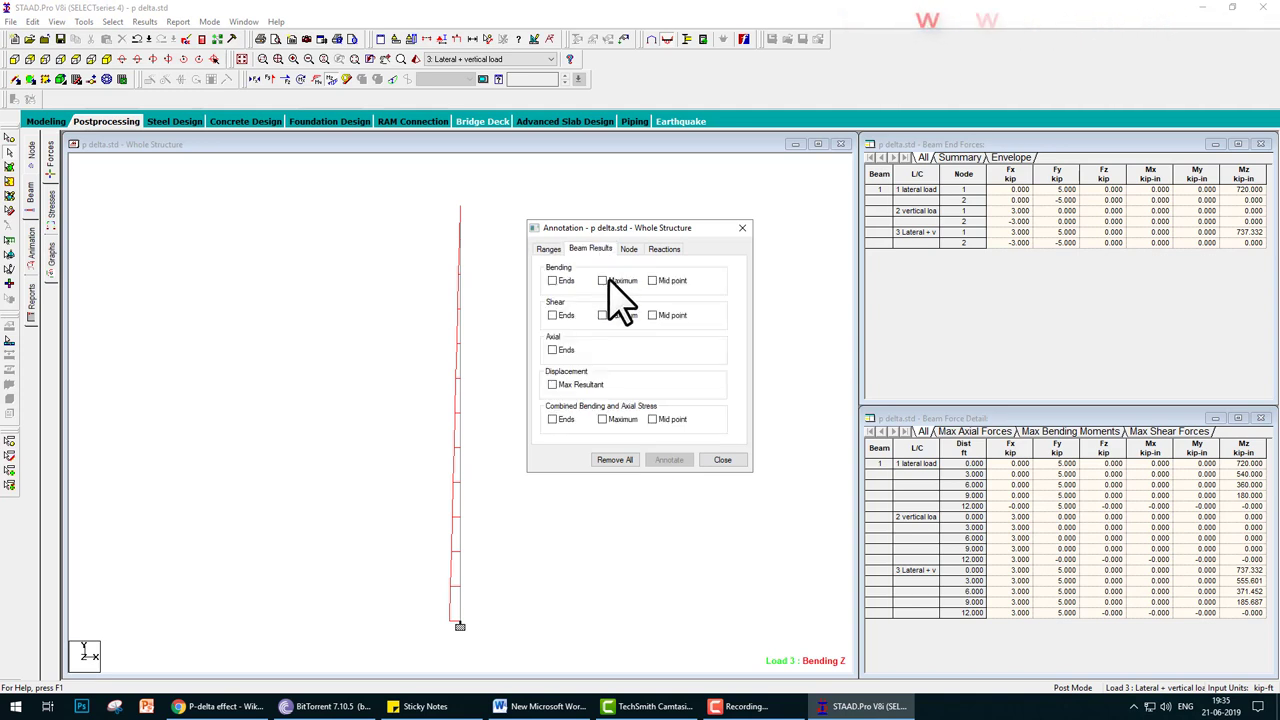
click(602, 280)
click(672, 459)
click(716, 460)
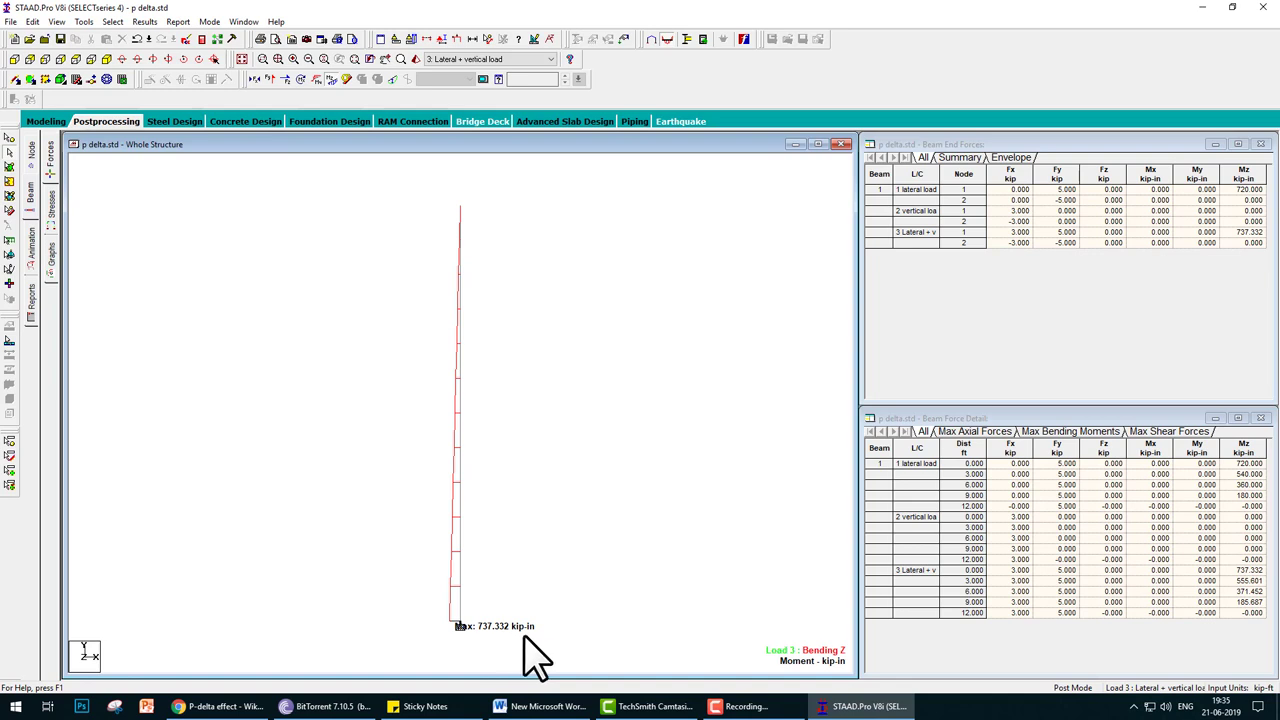
Compare the column's maximum bending moment across the lateral, vertical and combined load cases, finishing on load case 3.
click(520, 59)
click(493, 74)
click(478, 60)
click(472, 80)
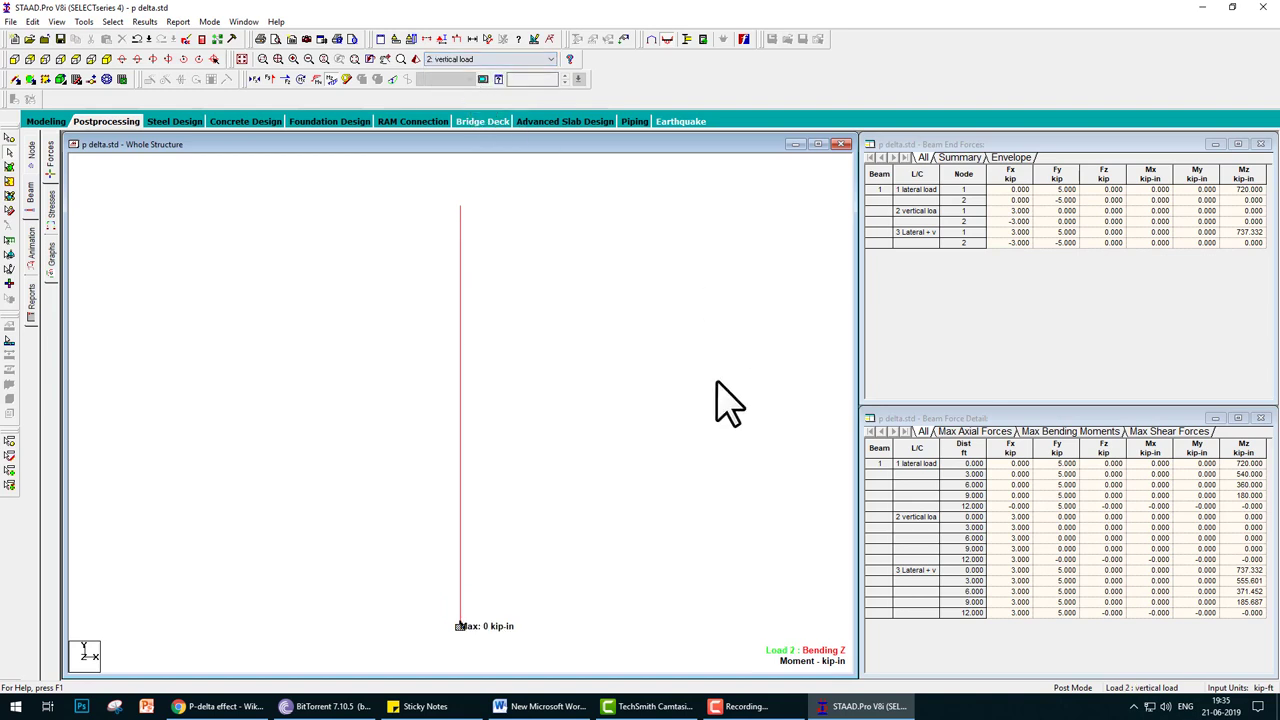
click(478, 60)
click(480, 92)
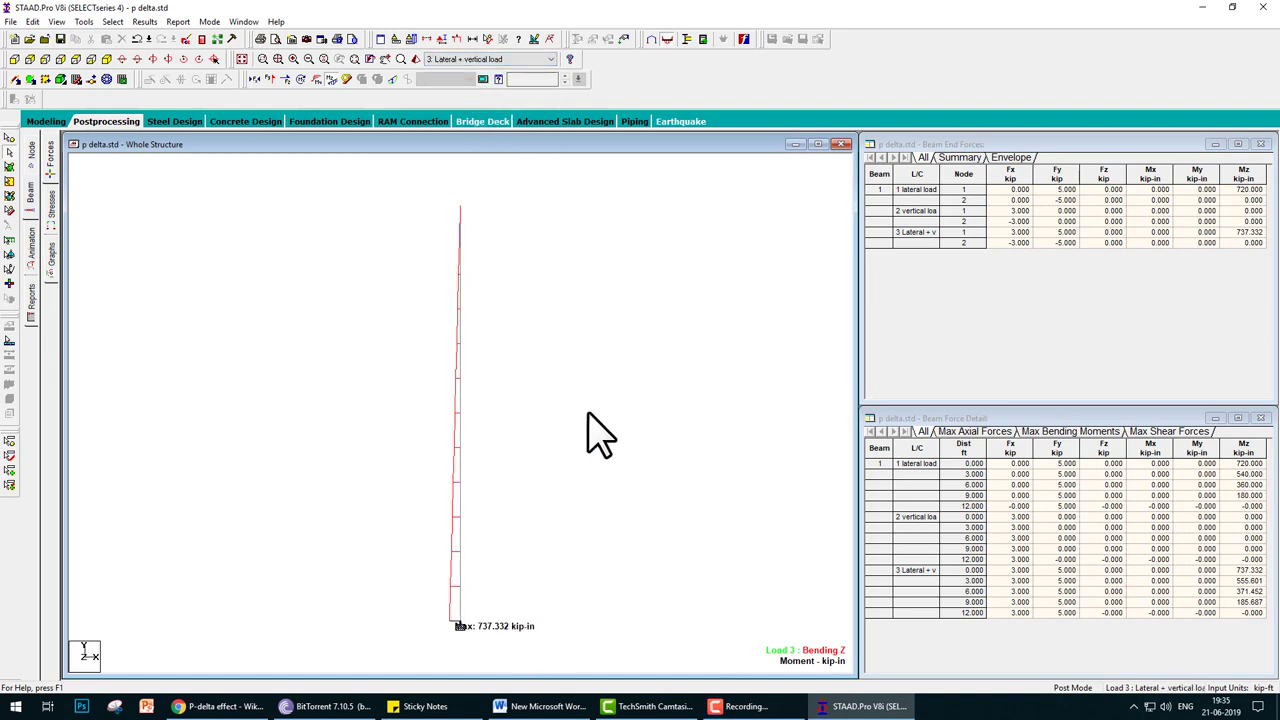
click(466, 60)
click(450, 72)
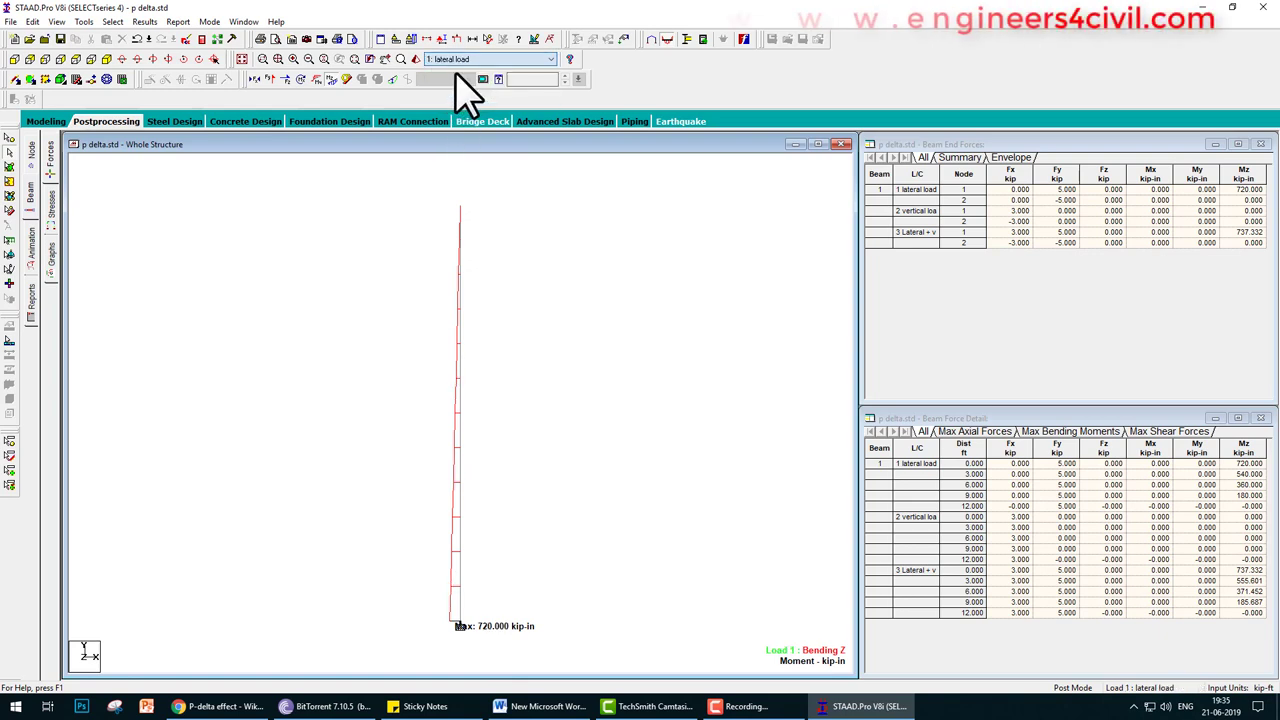
click(480, 60)
click(468, 82)
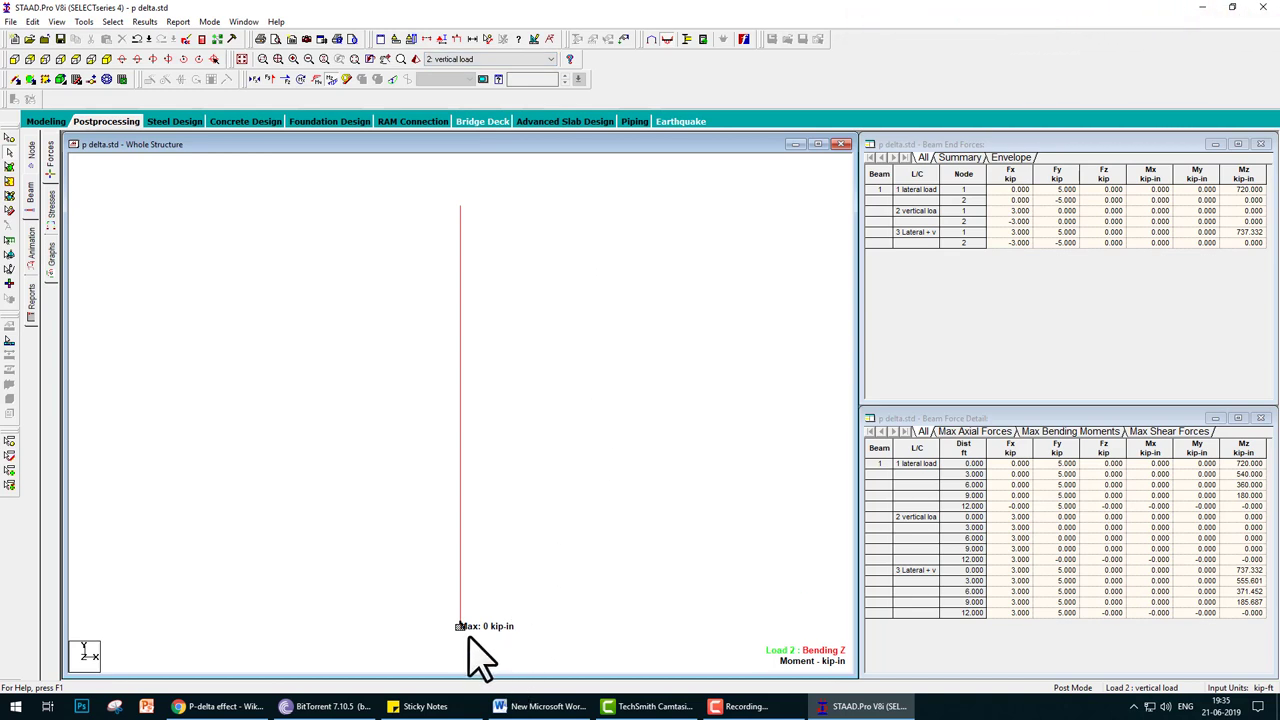
click(475, 60)
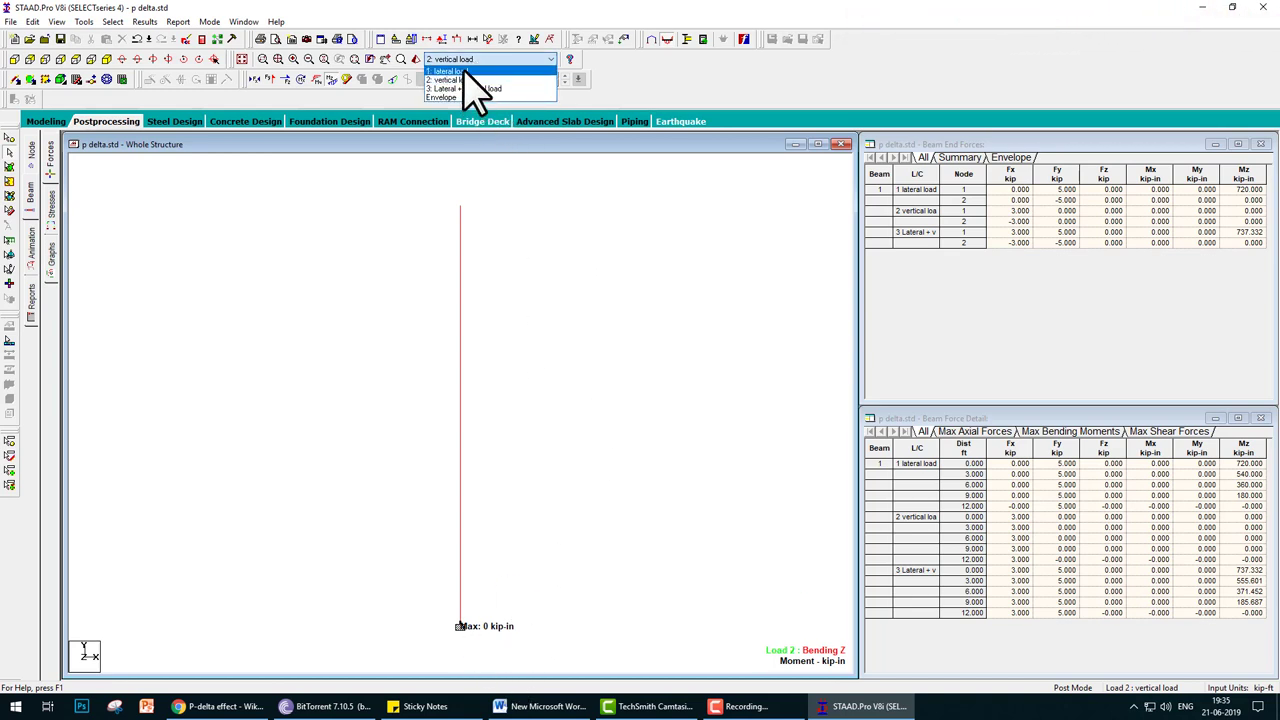
click(477, 88)
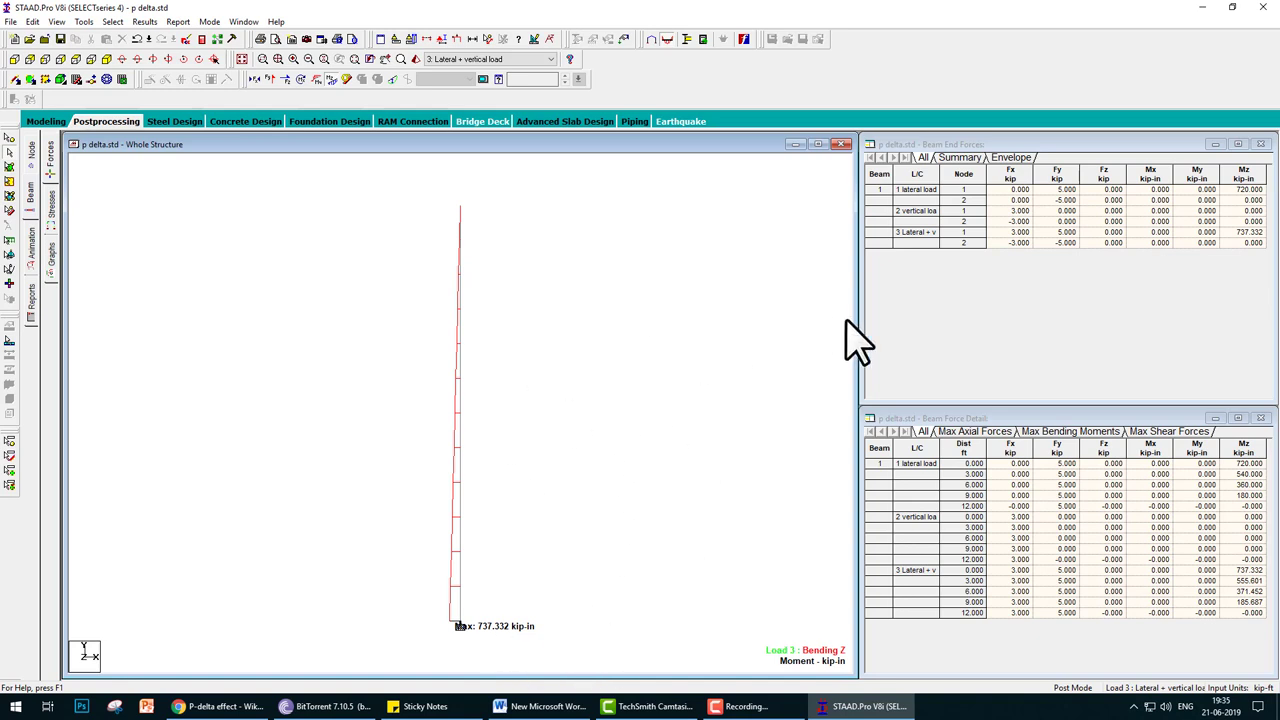
Show the node displacement results and annotate the column with its maximum resultant displacement for load case 3.
click(33, 155)
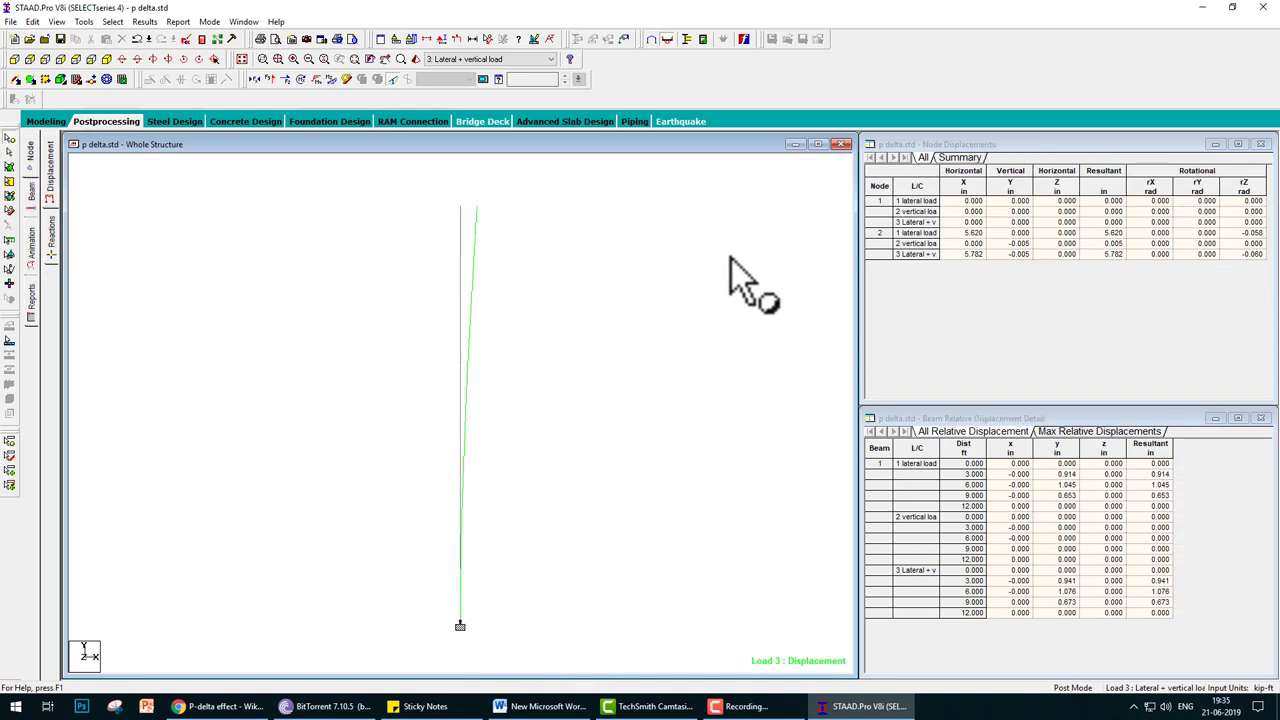
click(972, 238)
click(145, 21)
click(240, 233)
click(591, 249)
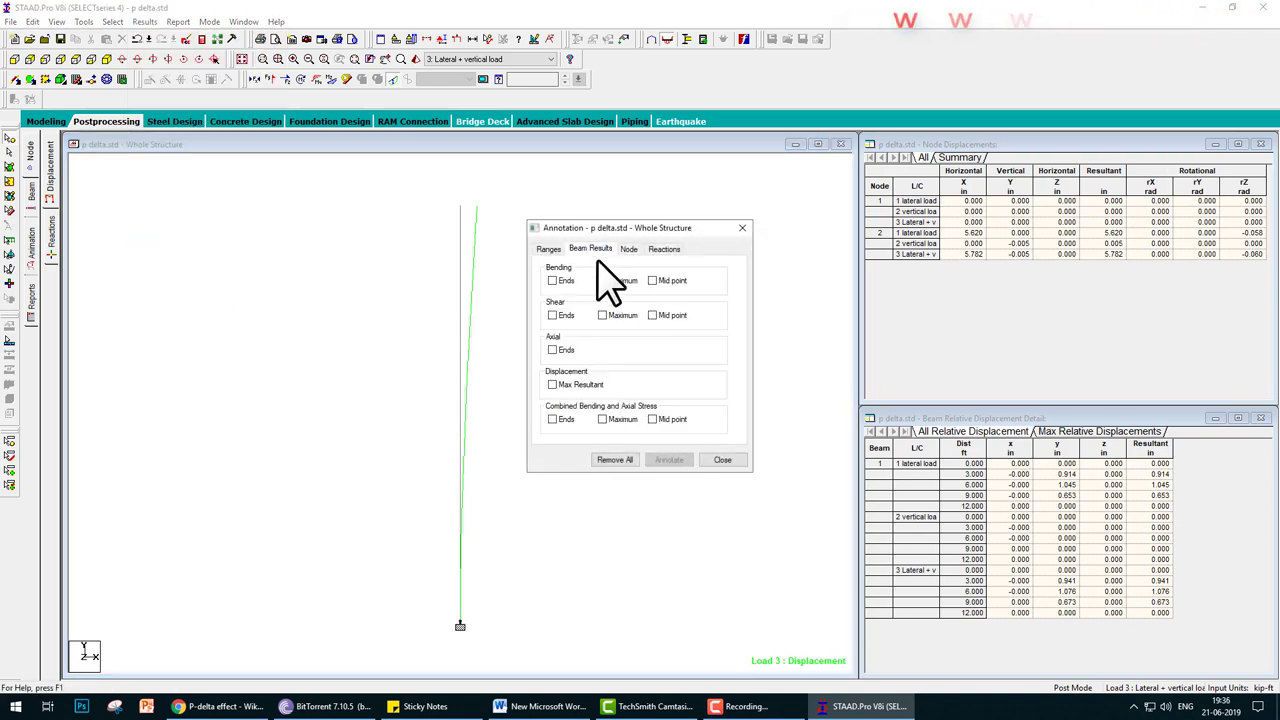
click(582, 385)
click(669, 459)
click(720, 459)
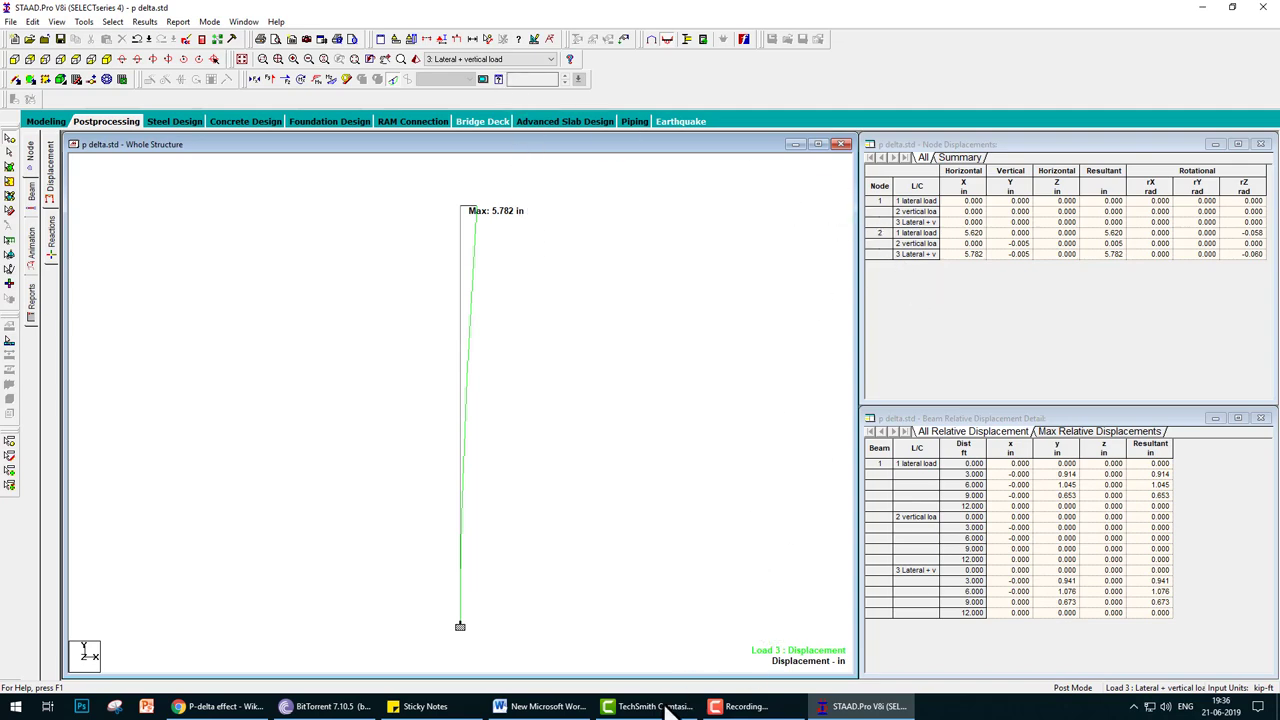
Switch to the Word document and review the hand-calculated deflection, base moment, solution comparison table and input parameters.
click(540, 706)
scroll(610, 510, down, 12)
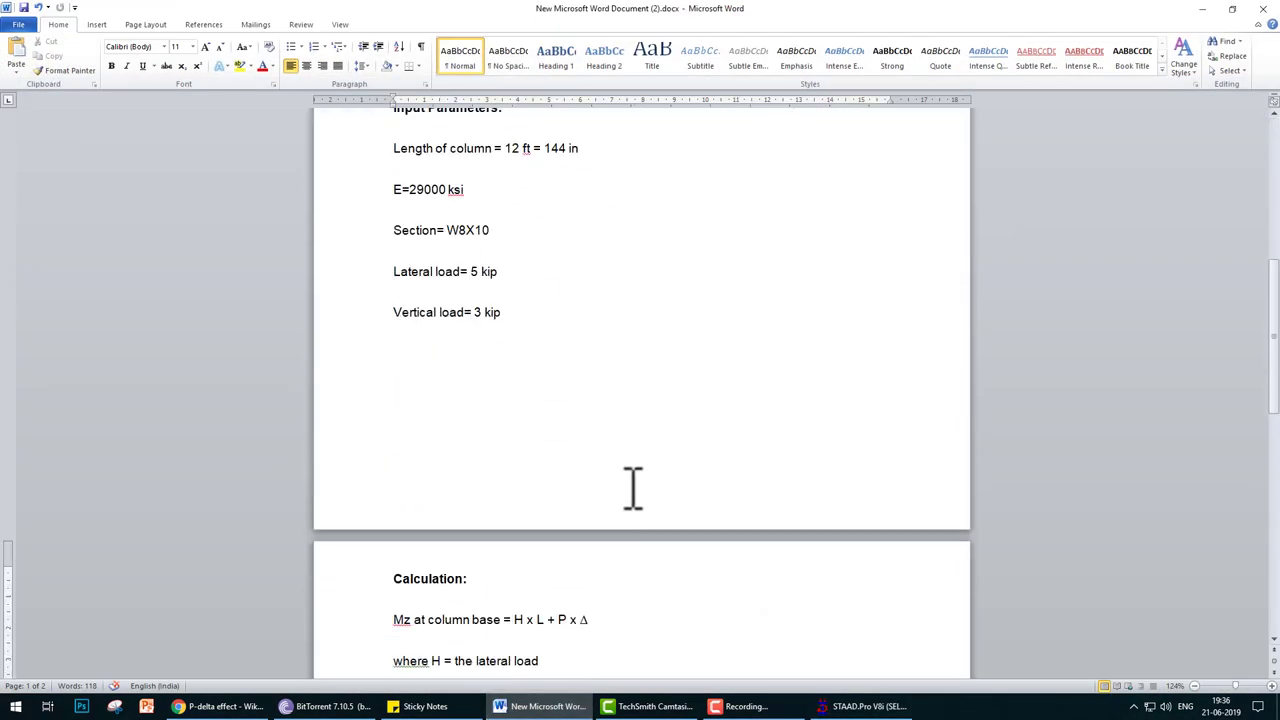
scroll(633, 488, down, 10)
scroll(634, 477, up, 2)
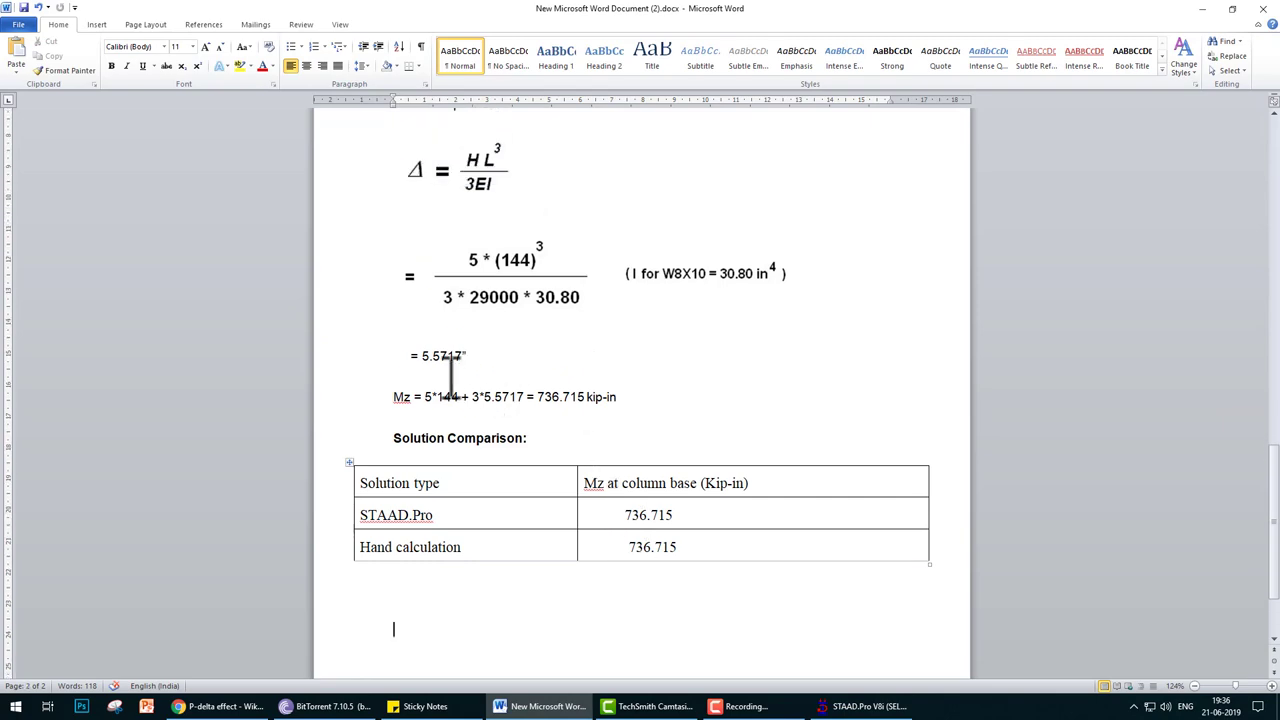
click(558, 708)
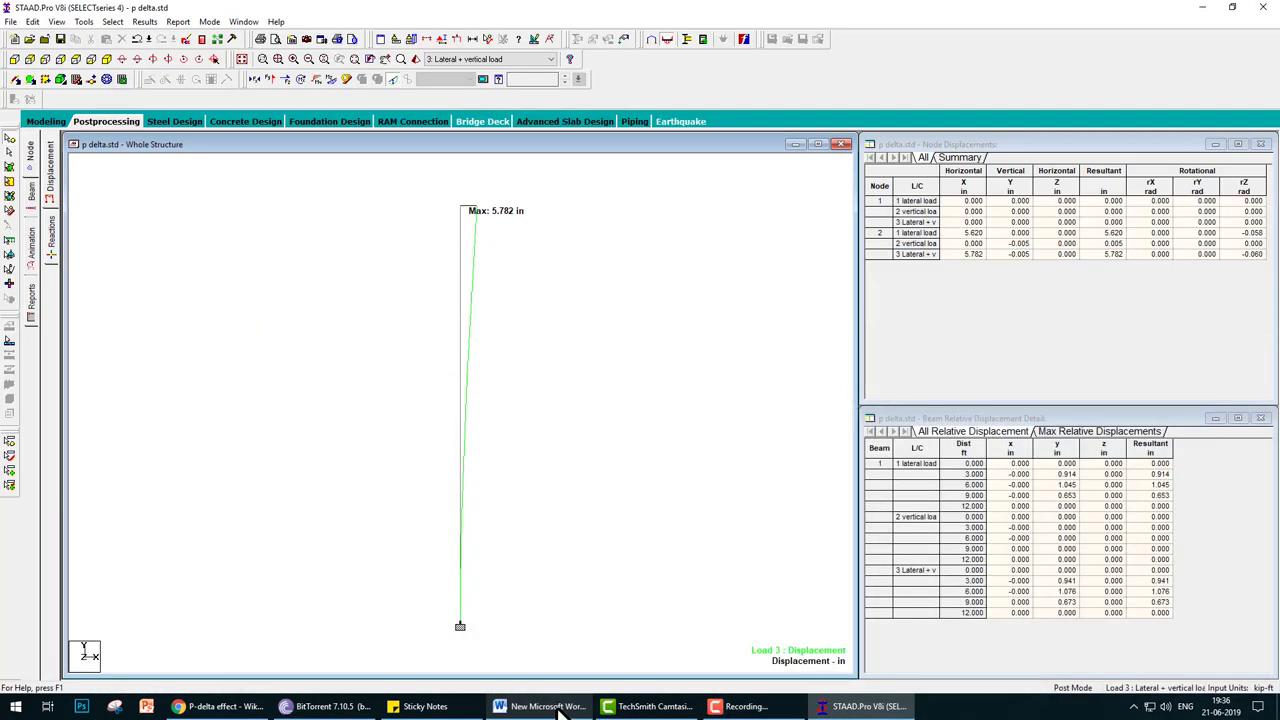
click(558, 708)
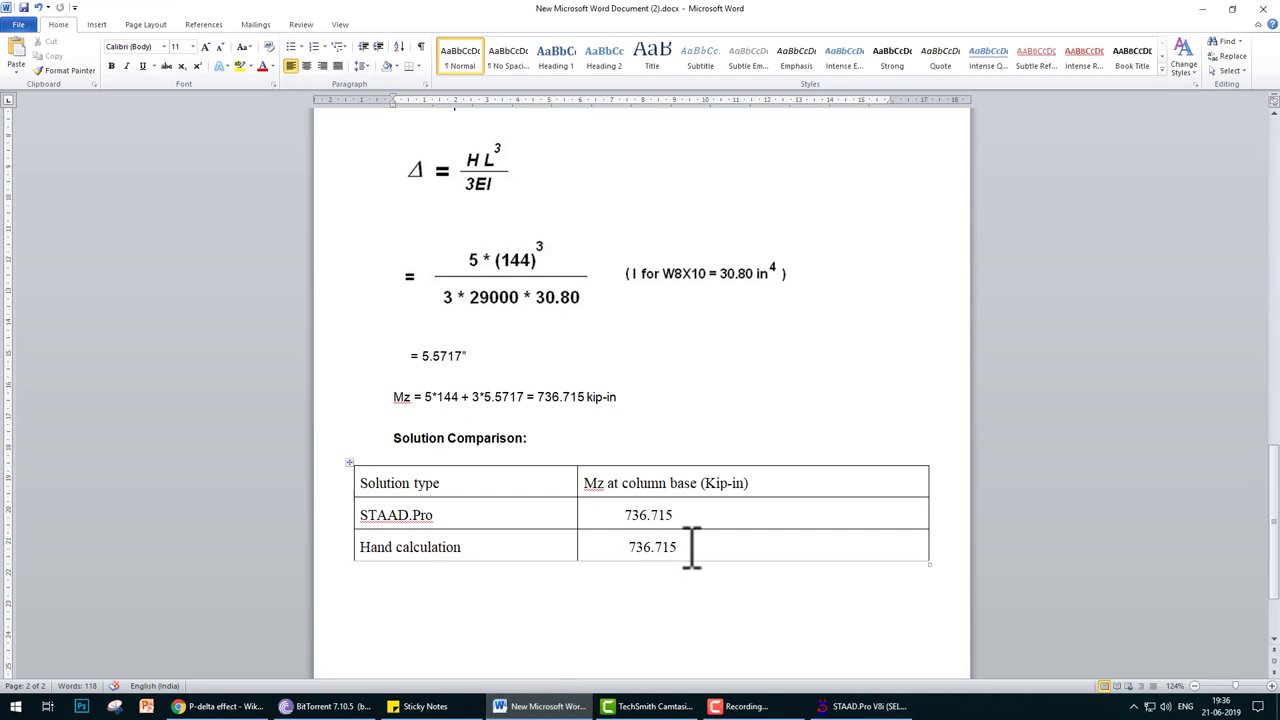
scroll(707, 575, up, 10)
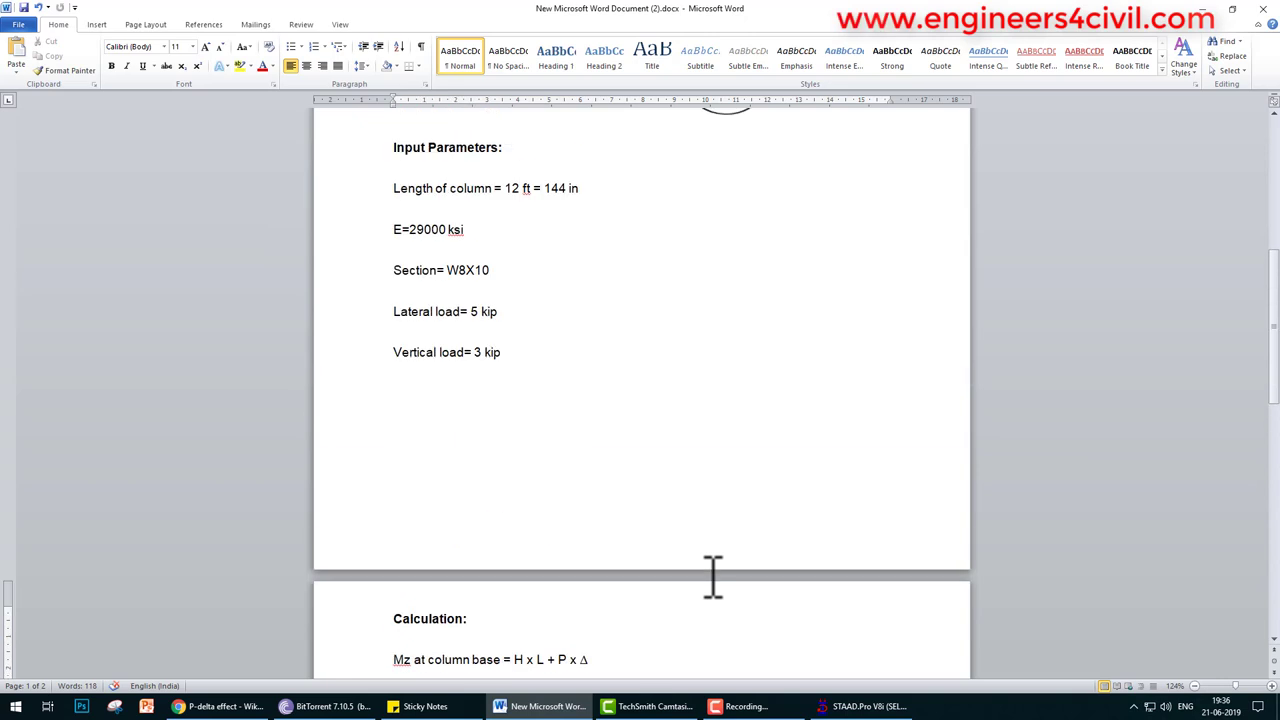
scroll(712, 575, up, 1)
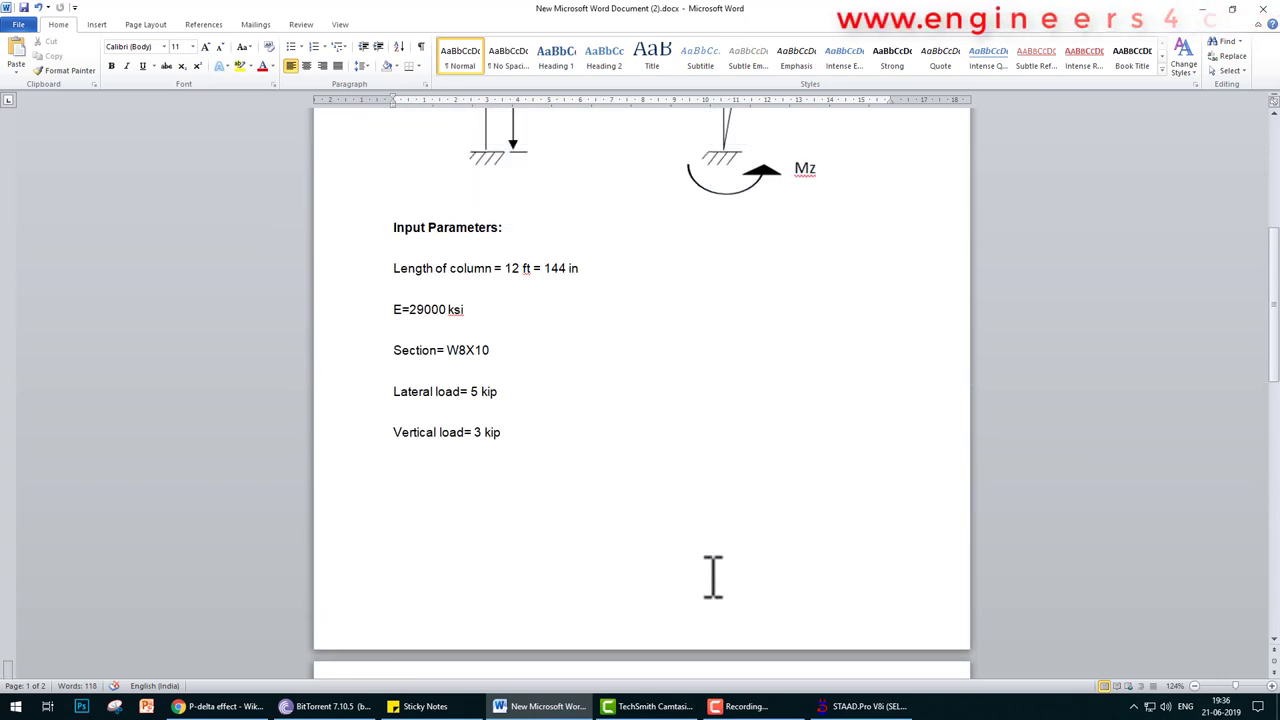
click(546, 708)
click(546, 708)
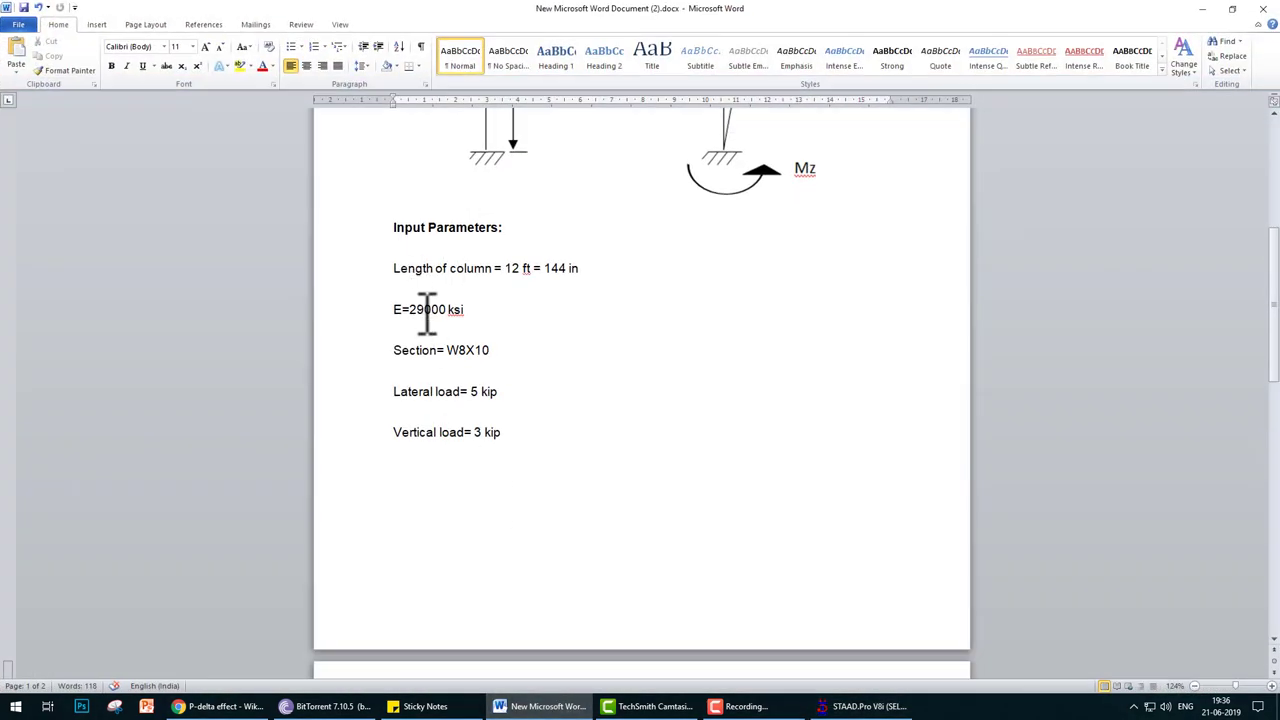
click(740, 707)
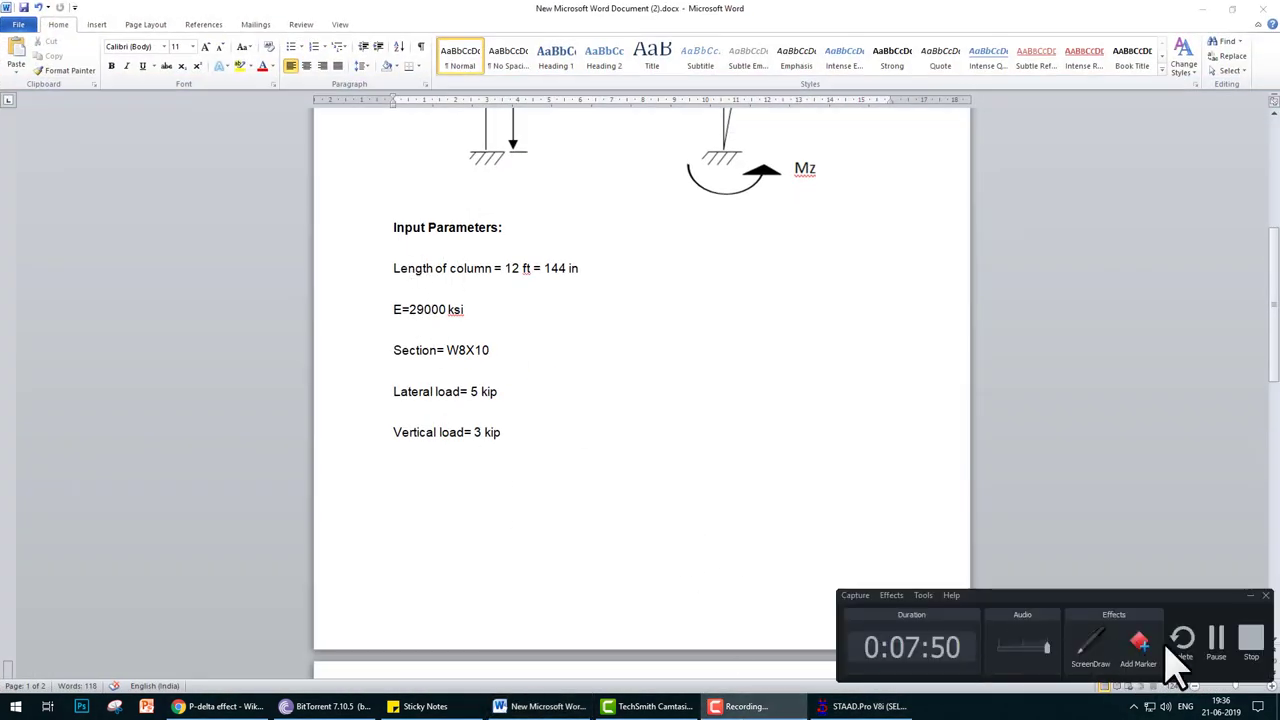
click(1214, 658)
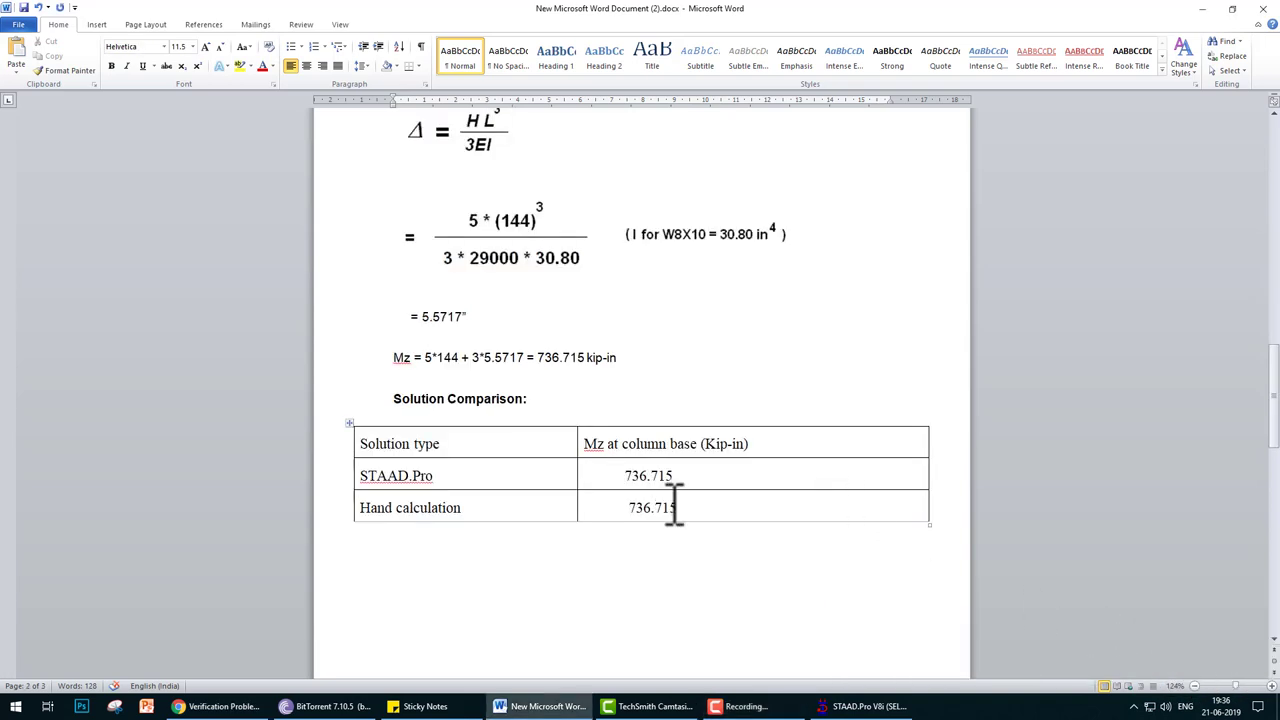
Replace the STAAD.Pro base moment in the solution comparison table with 737.
drag(678, 476, 603, 477)
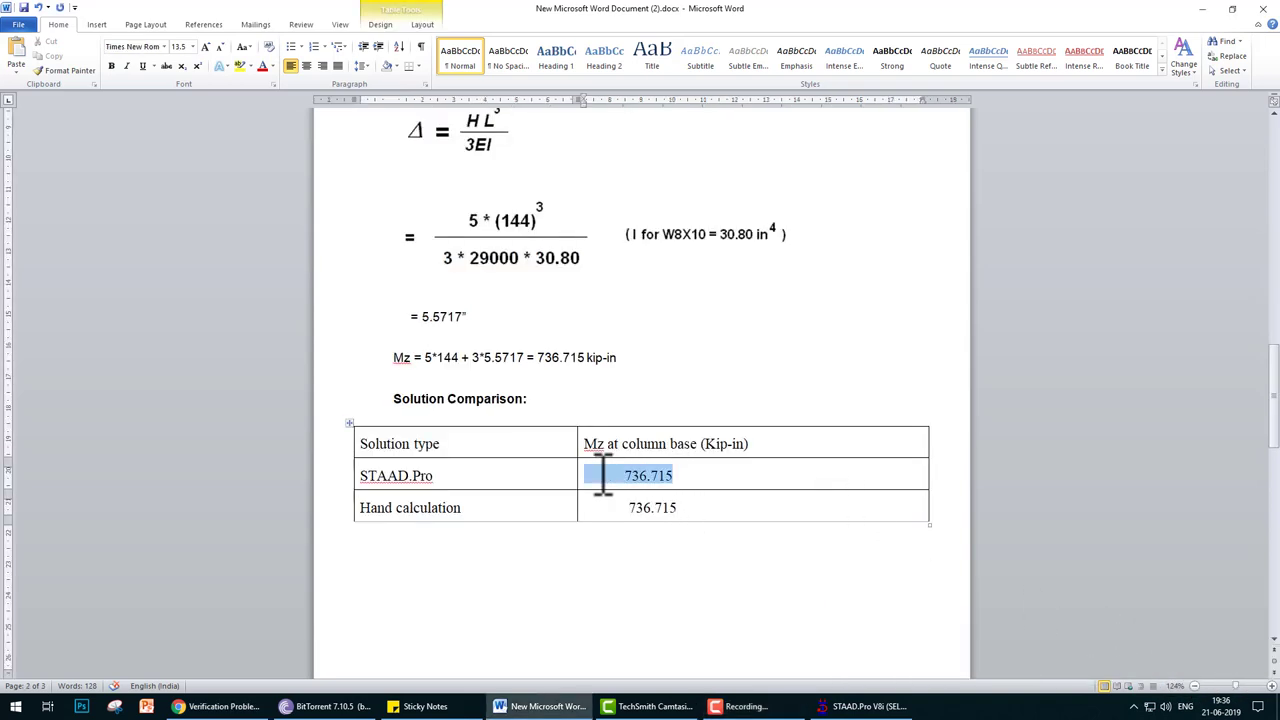
text(737)
Check the column displacement in STAAD.Pro and write 5.782" beside the hand-calculated deflection in the Word document.
click(860, 706)
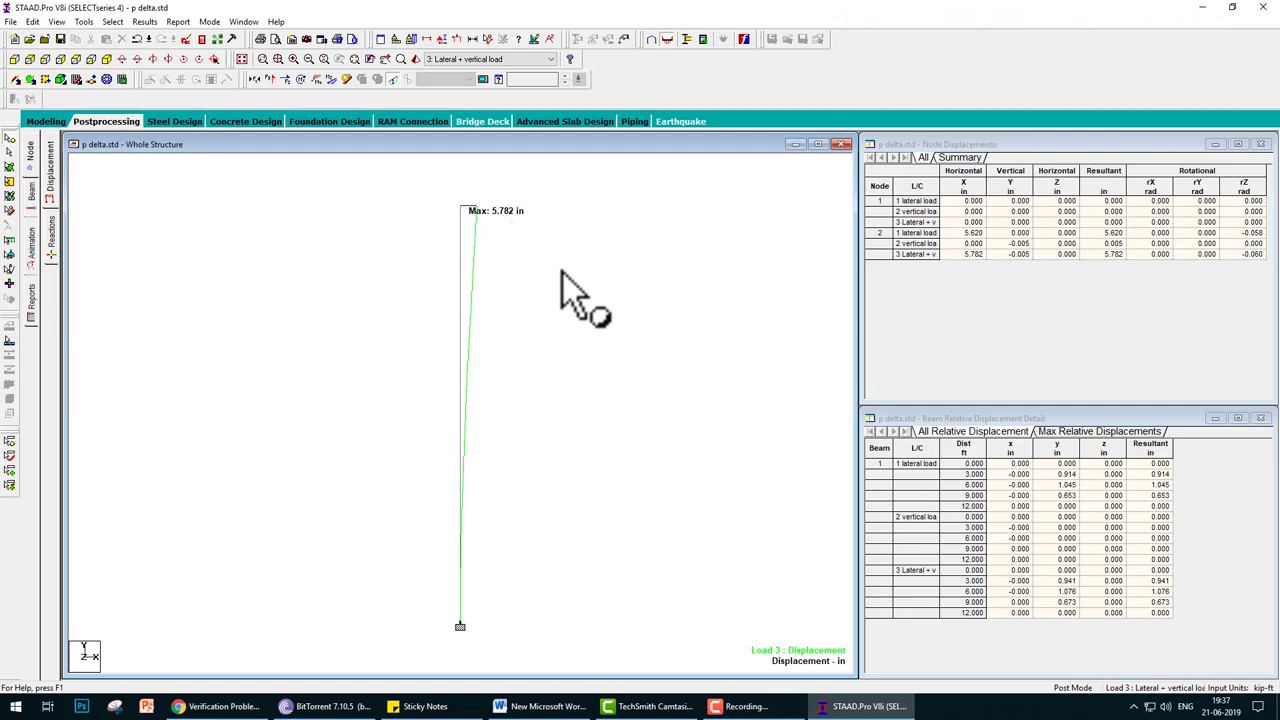
click(860, 706)
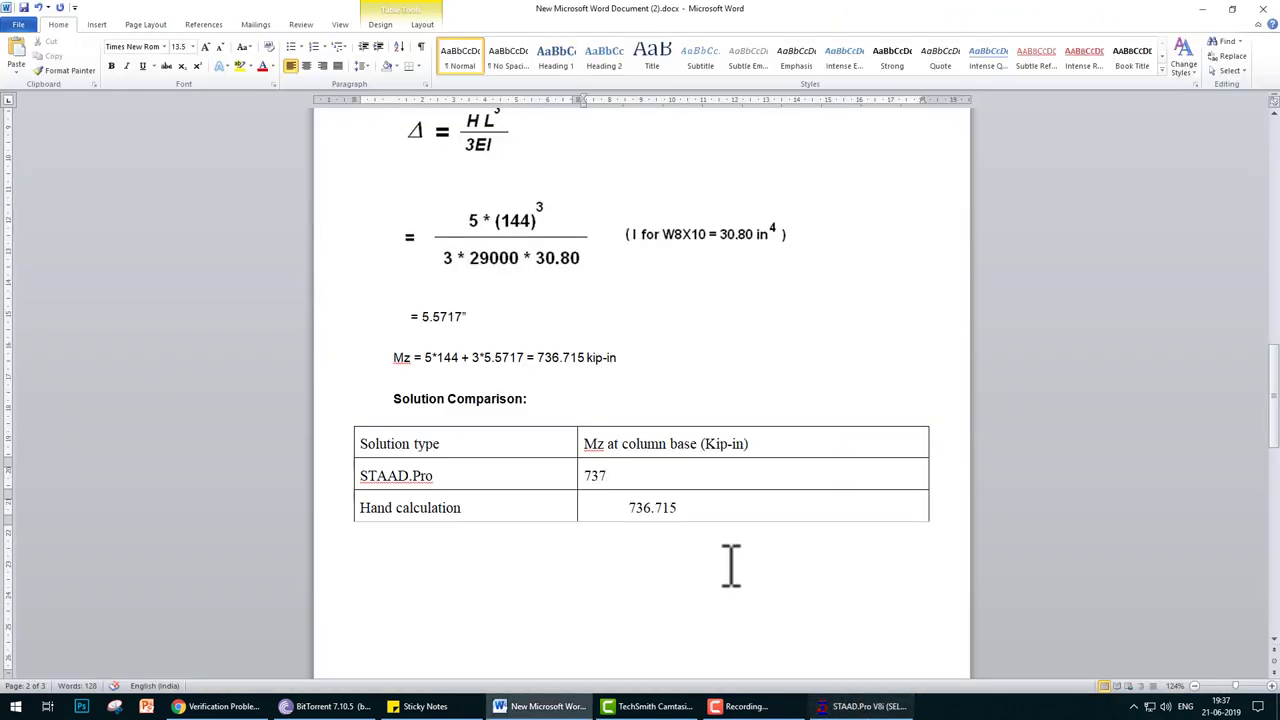
click(518, 316)
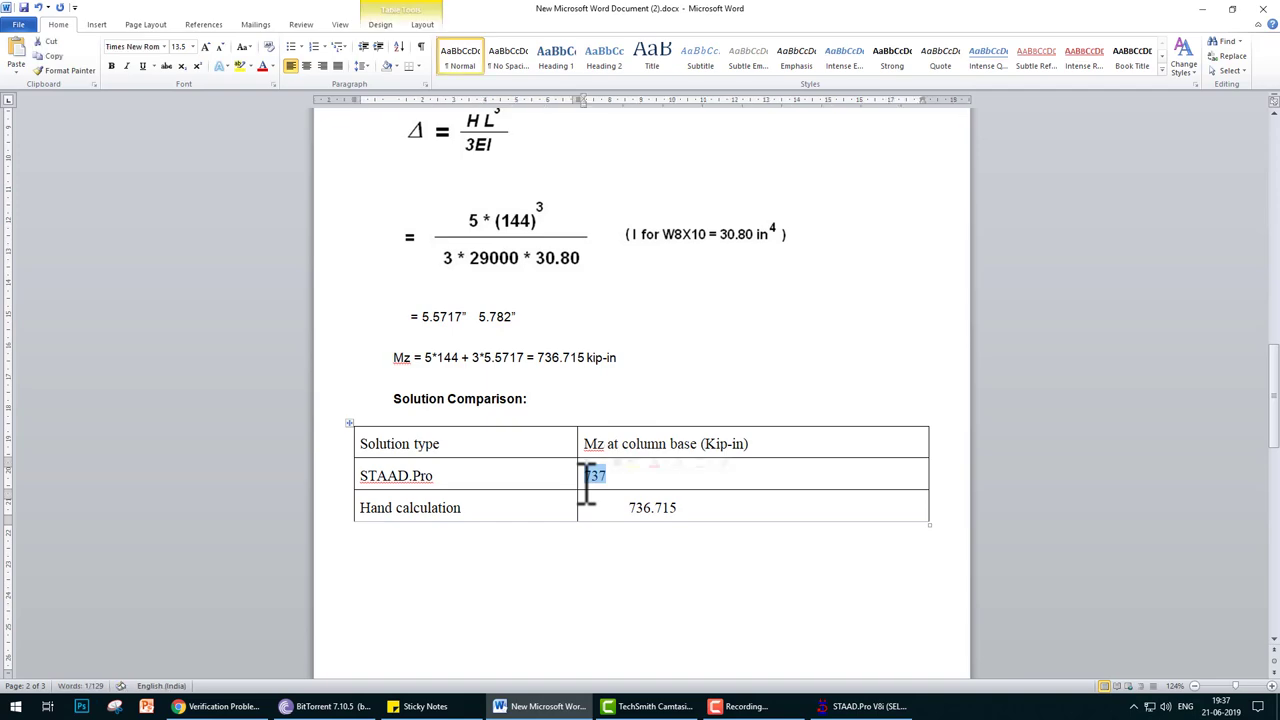
Look up the load case 3 base moment in STAAD.Pro and enter 737.332 in the STAAD.Pro row of Word's comparison table.
key(Delete)
click(860, 706)
click(44, 210)
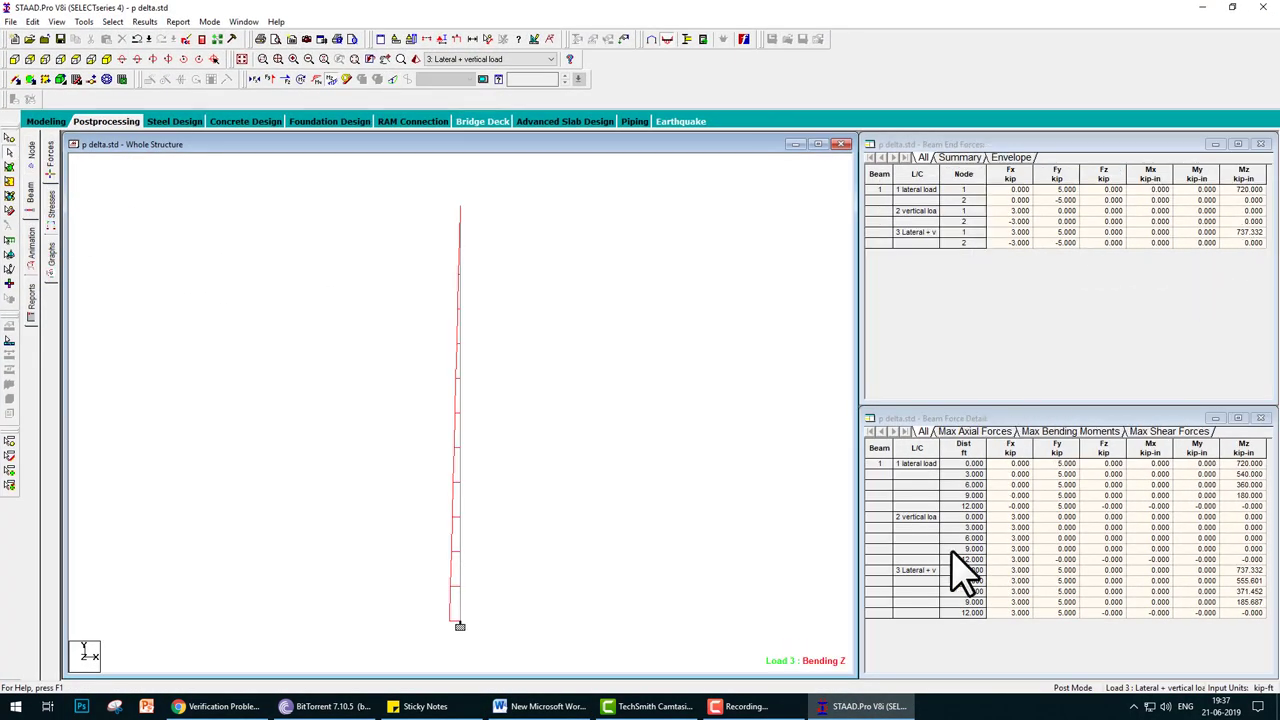
click(860, 706)
drag(698, 513, 626, 510)
click(619, 483)
text(737.332)
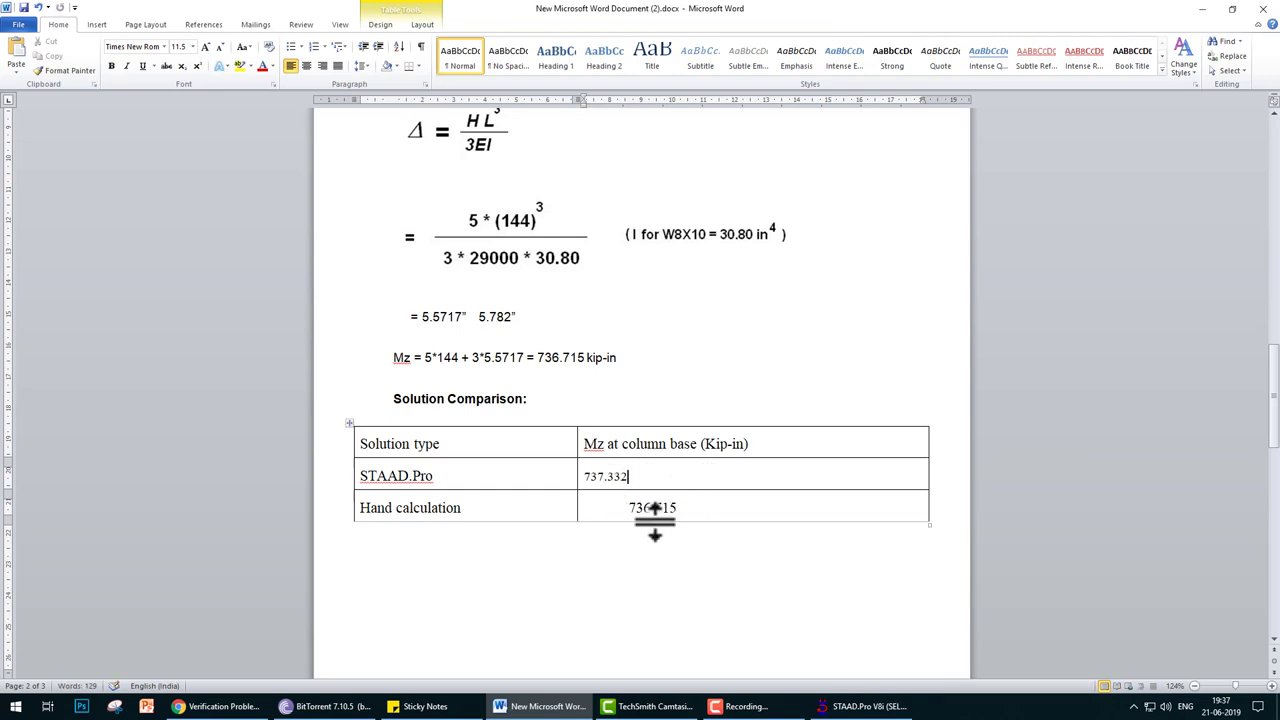
Copy the E, POISSON, DENSITY, ALPHA and DAMP material lines from the Word document's third page.
scroll(689, 489, down, 7)
scroll(689, 489, up, 1)
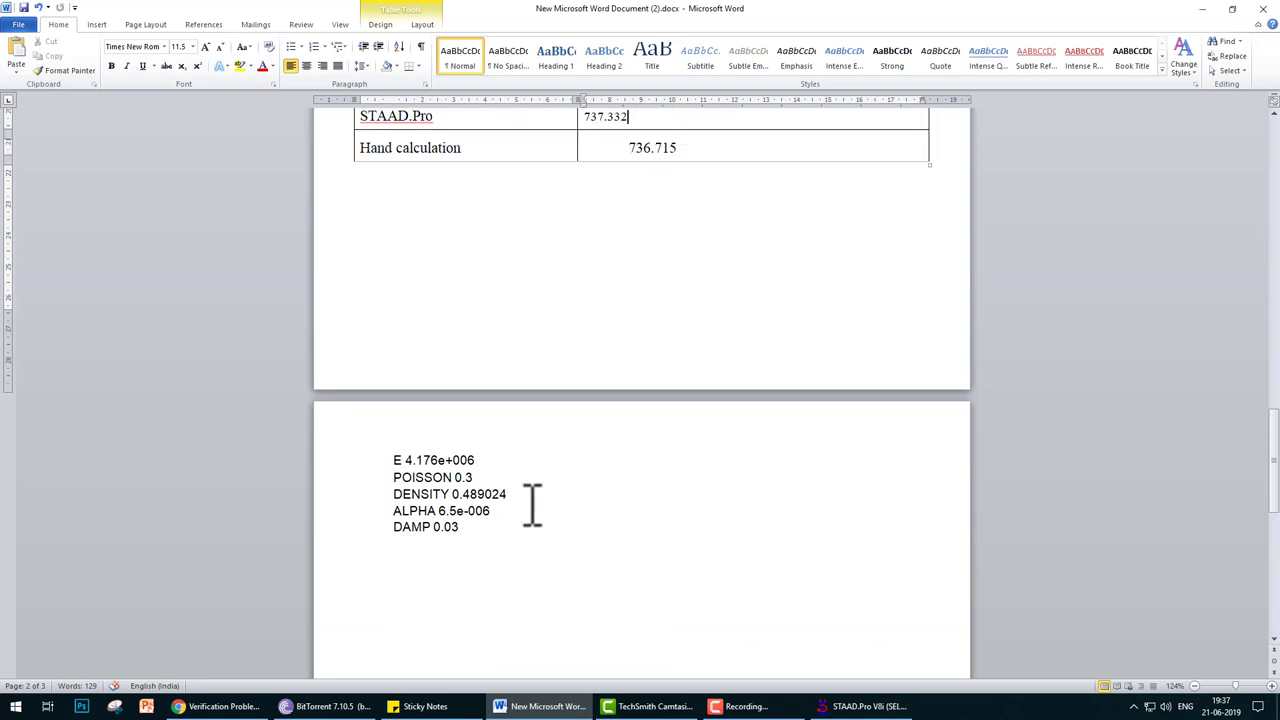
drag(470, 540, 409, 451)
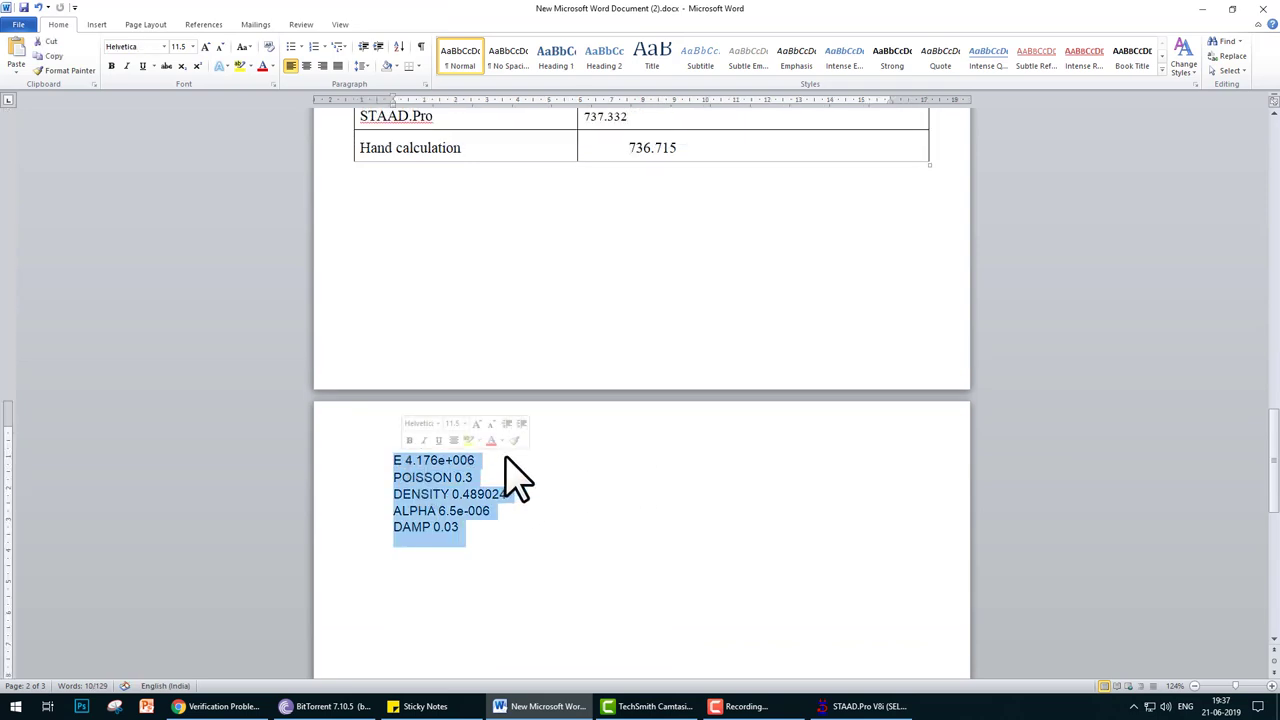
click(474, 460)
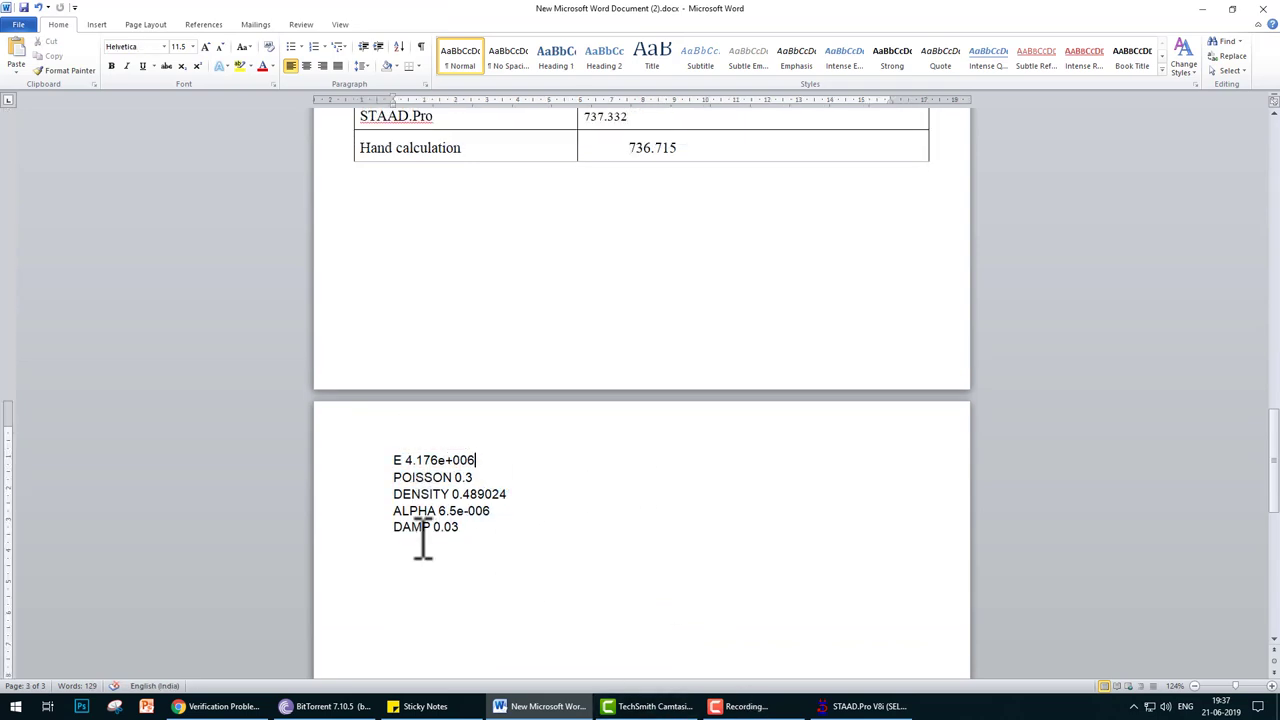
drag(470, 540, 405, 455)
key(ctrl+c)
Open the p delta.std input file in the STAAD Editor and paste the copied material lines below FINISH.
click(860, 706)
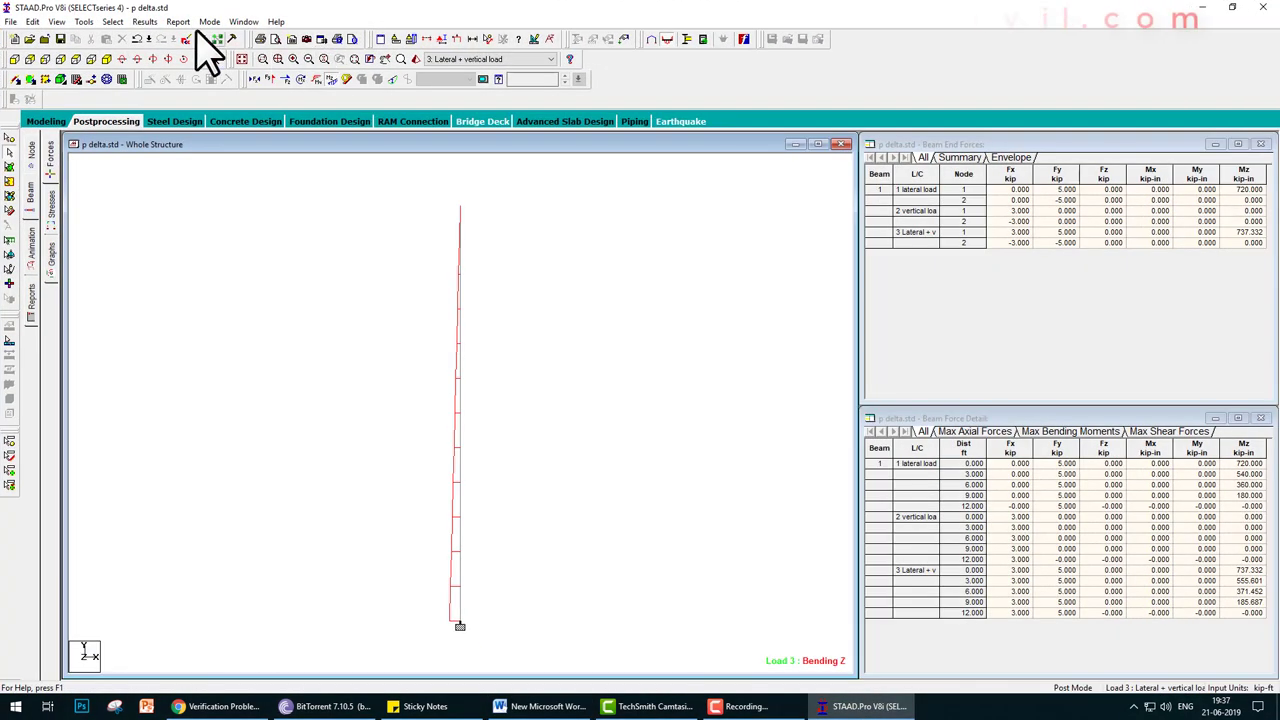
click(405, 128)
click(268, 237)
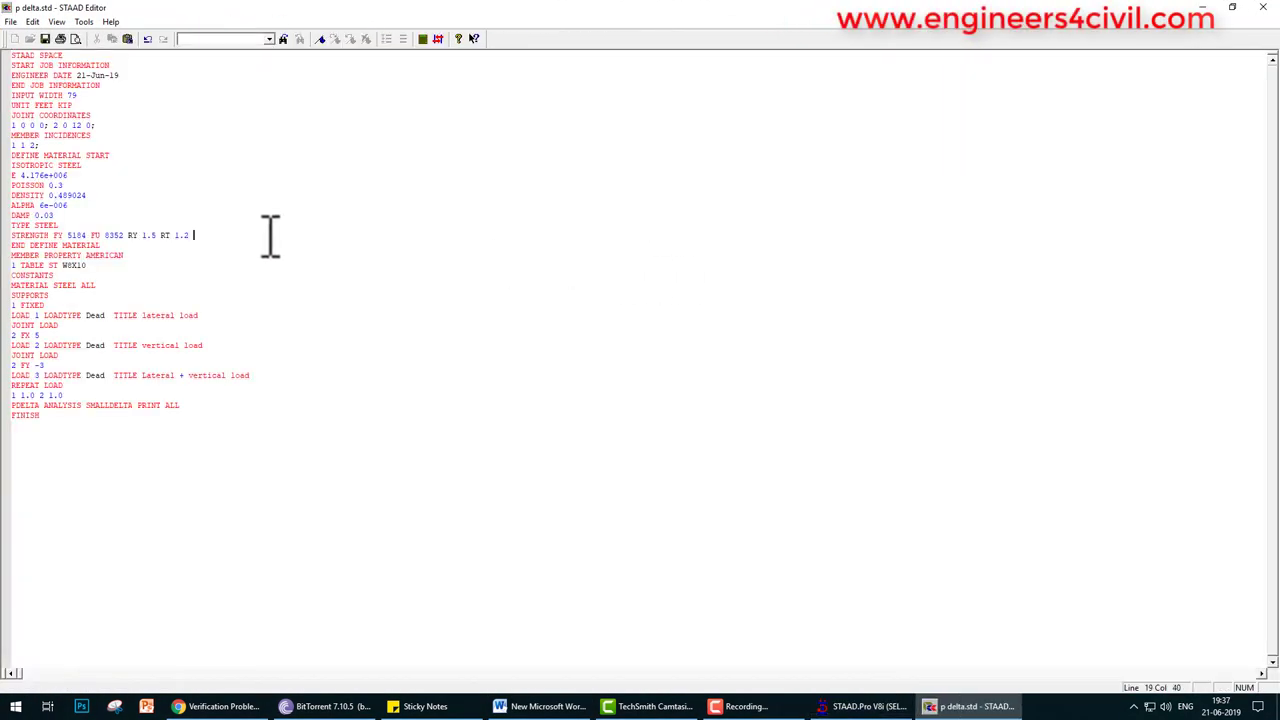
click(197, 447)
key(Return)
key(Return)
key(ctrl+v)
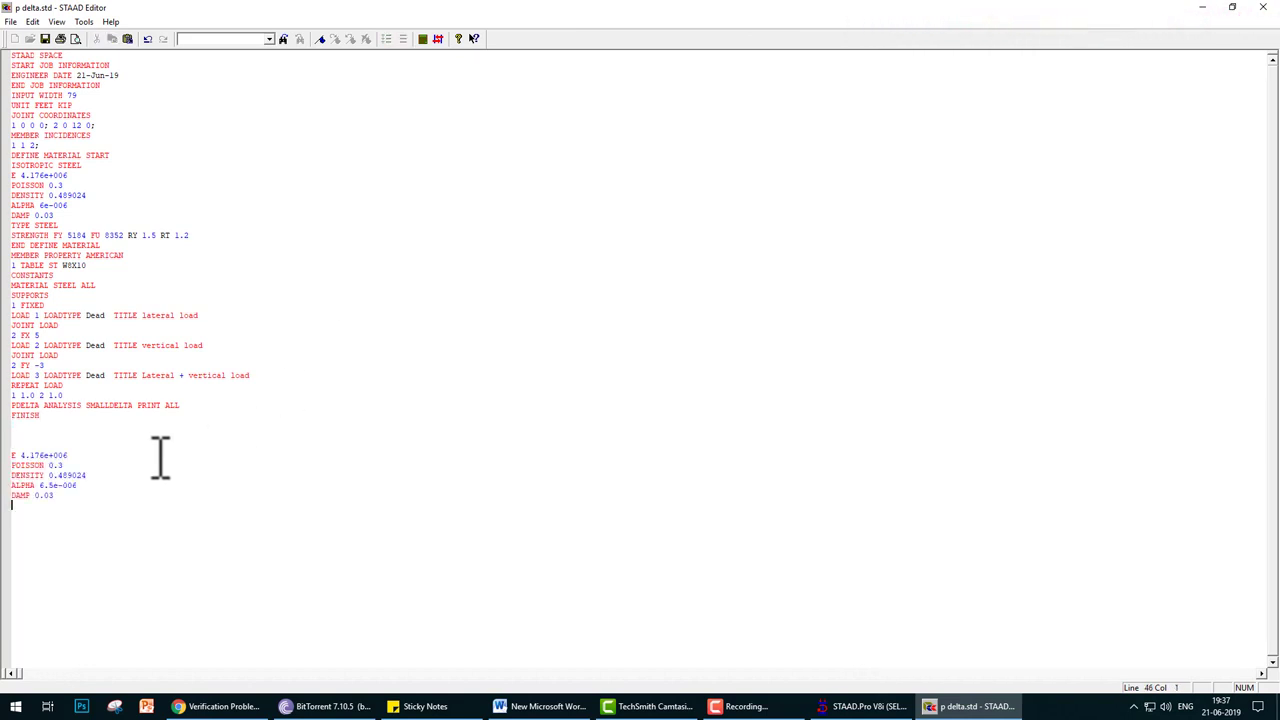
Comment out the pasted material lines and the blank lines around them below FINISH.
key(shift+Up)
key(shift+Up)
key(shift+Up)
key(shift+Up)
key(shift+Up)
key(shift+Up)
key(shift+Up)
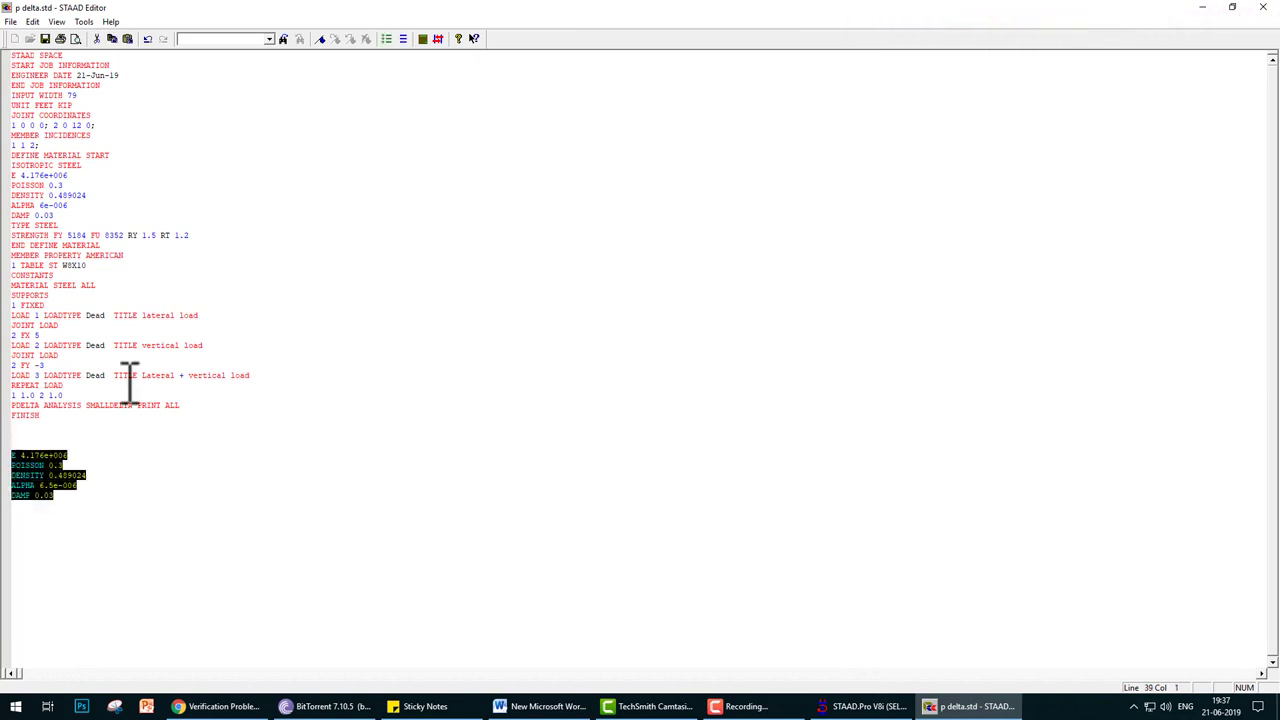
click(386, 40)
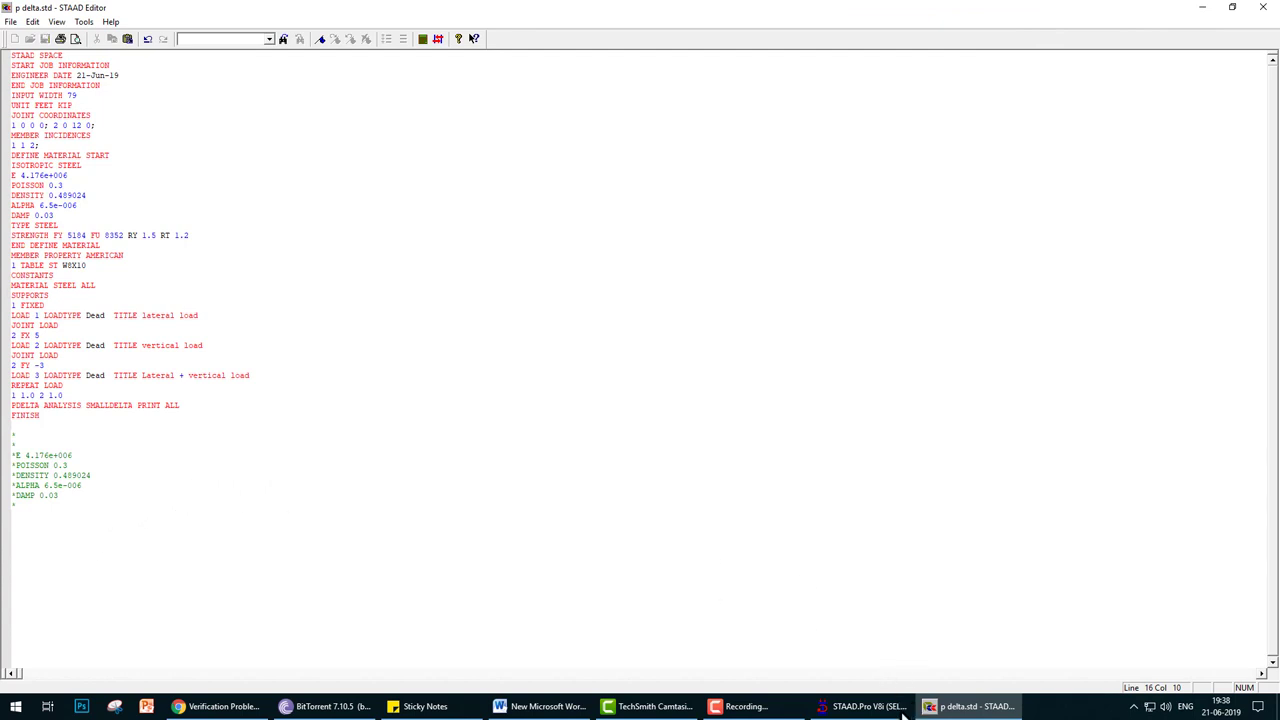
click(862, 706)
click(745, 706)
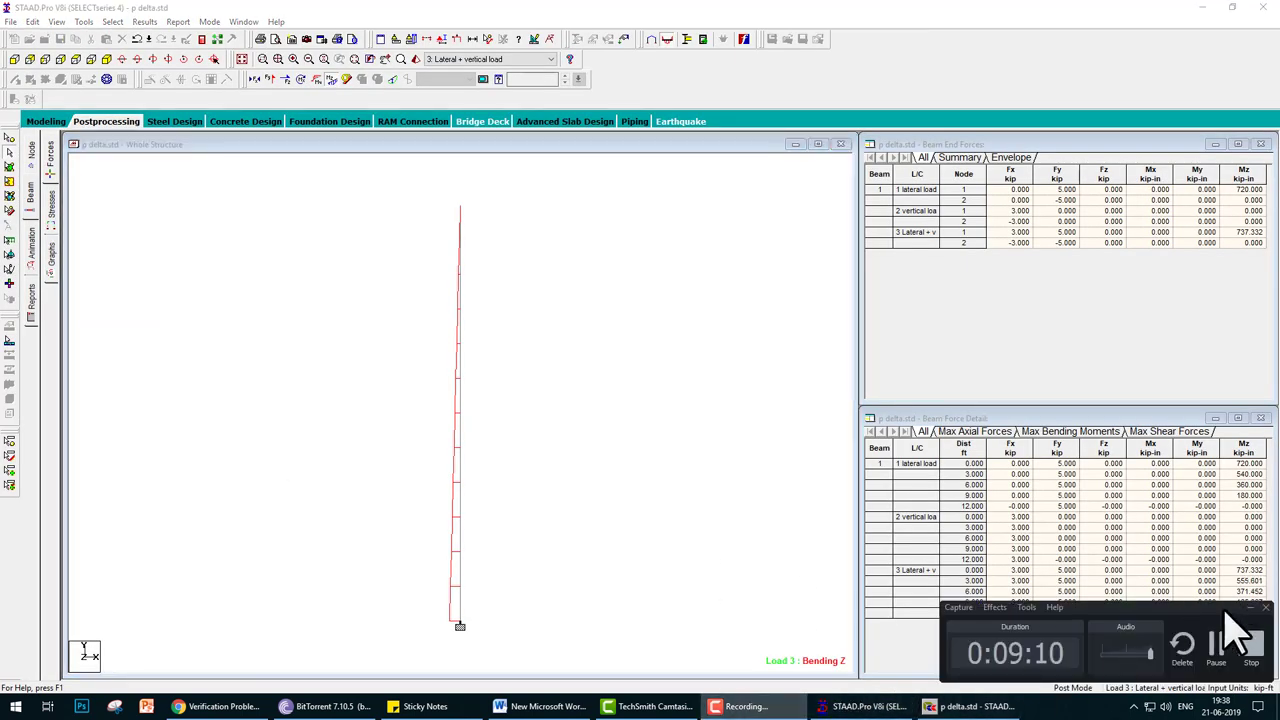
click(1221, 660)
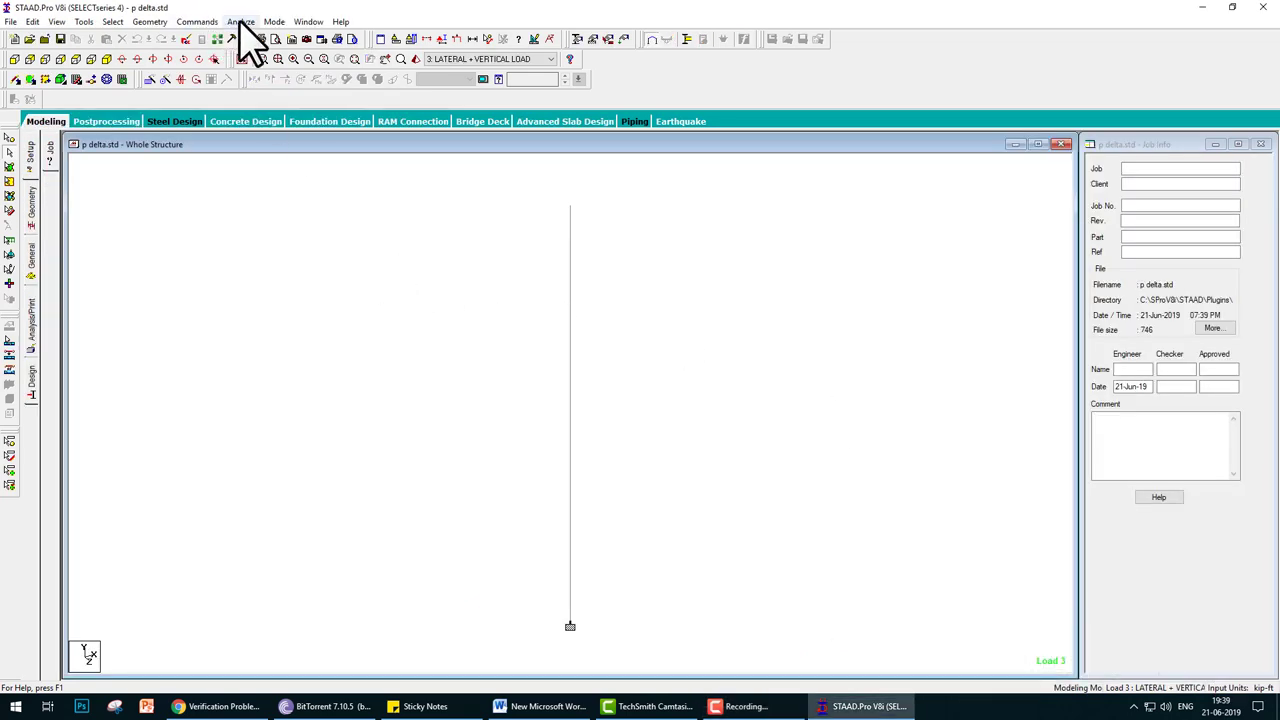
Run the analysis of the column model in STAAD.Pro and open its postprocessing results for all three load cases.
click(241, 22)
click(268, 36)
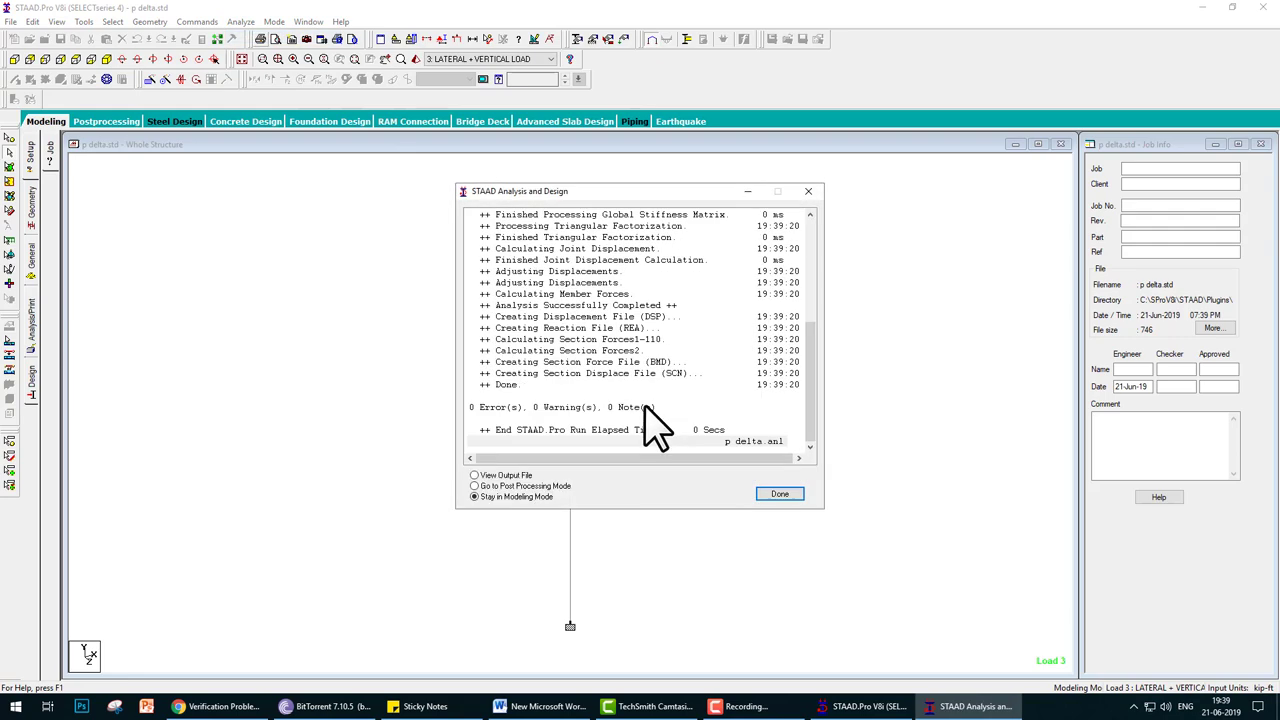
click(778, 494)
click(108, 124)
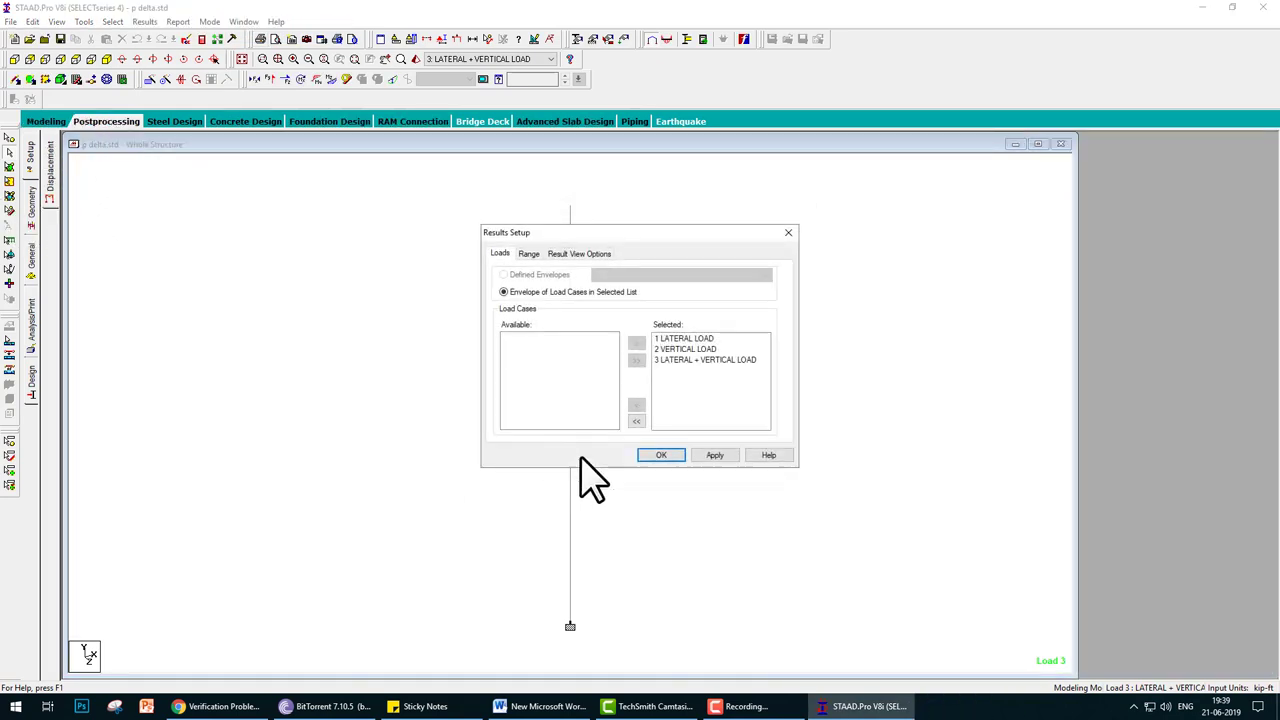
click(657, 453)
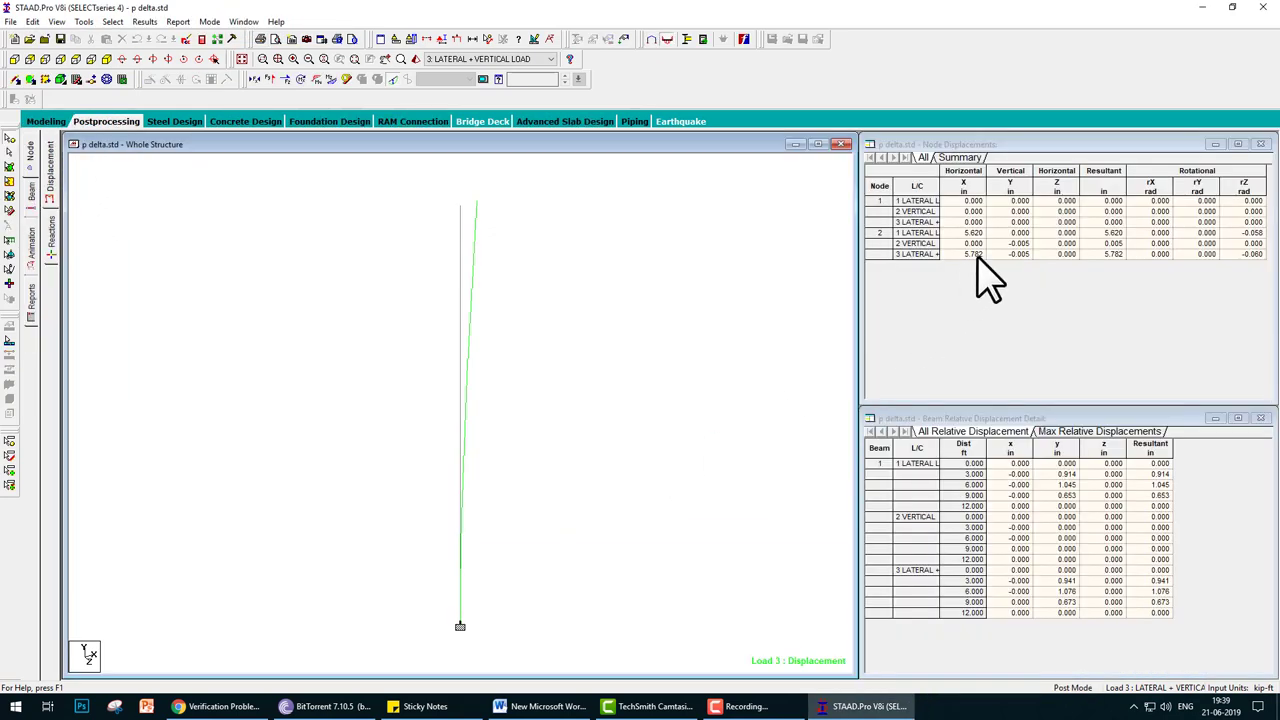
Check the load case 3 base moment in STAAD.Pro's beam results against both values in Word's solution comparison table.
click(548, 706)
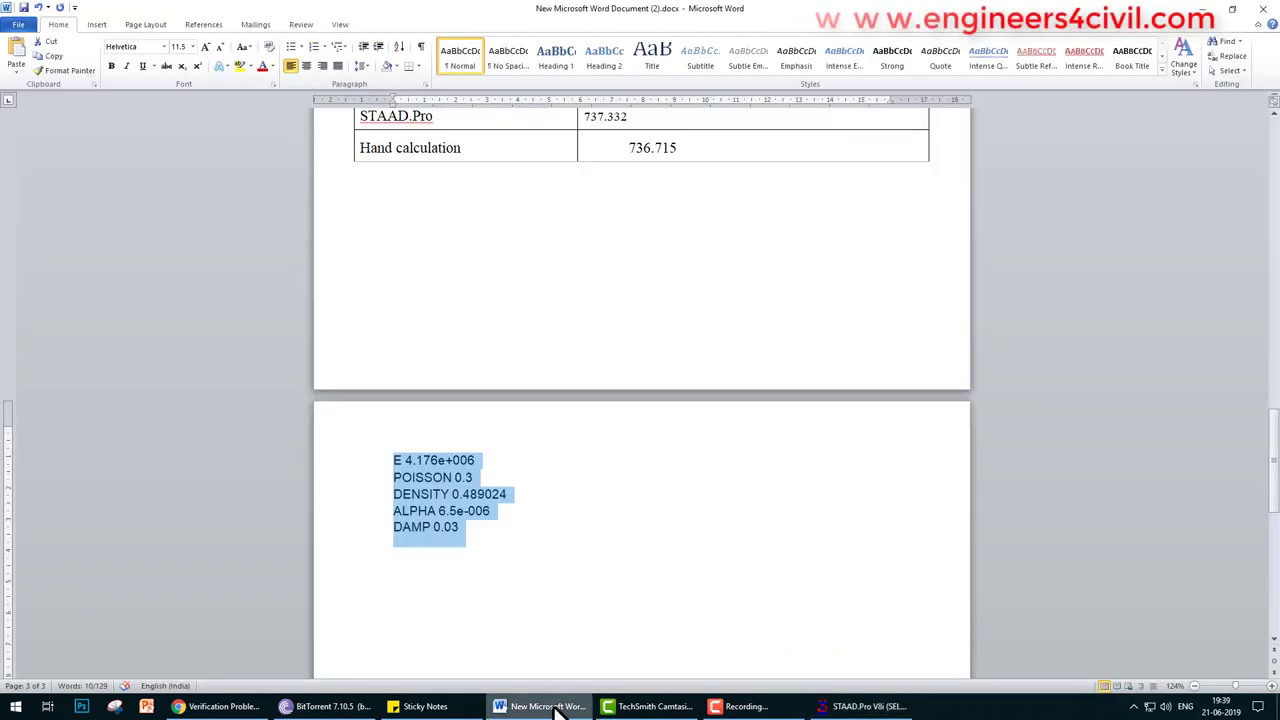
scroll(688, 514, up, 6)
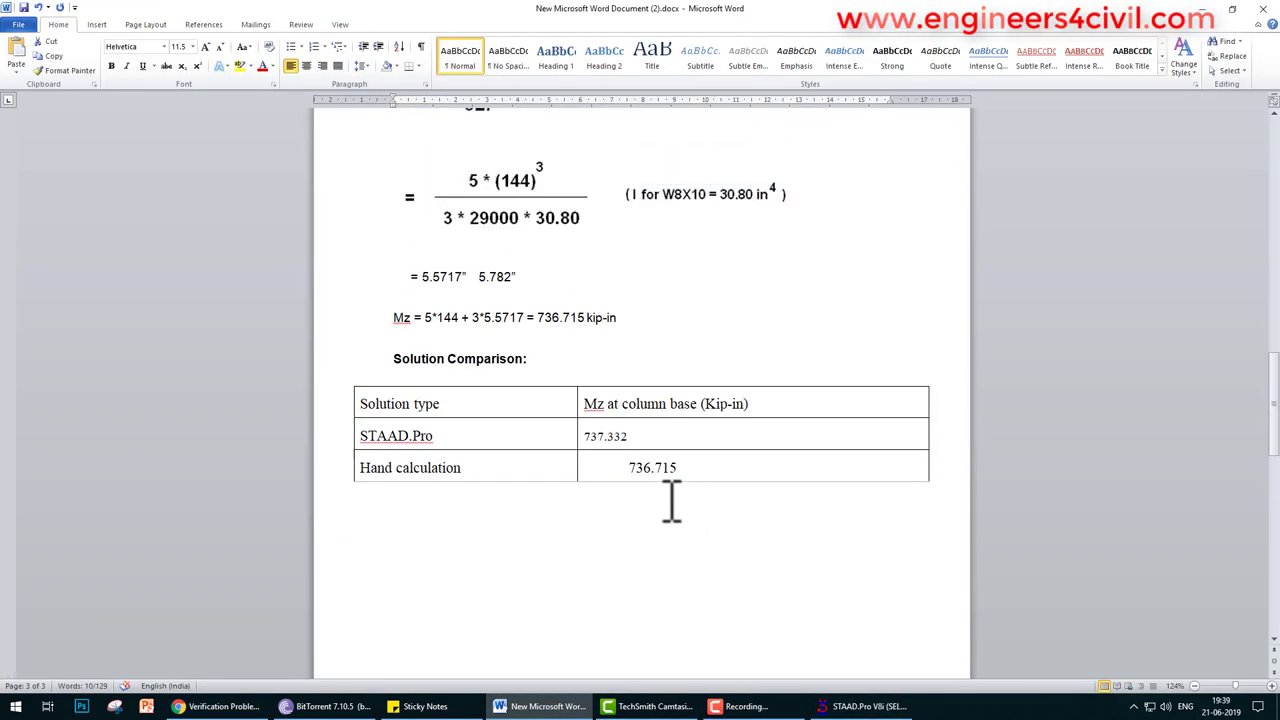
click(862, 706)
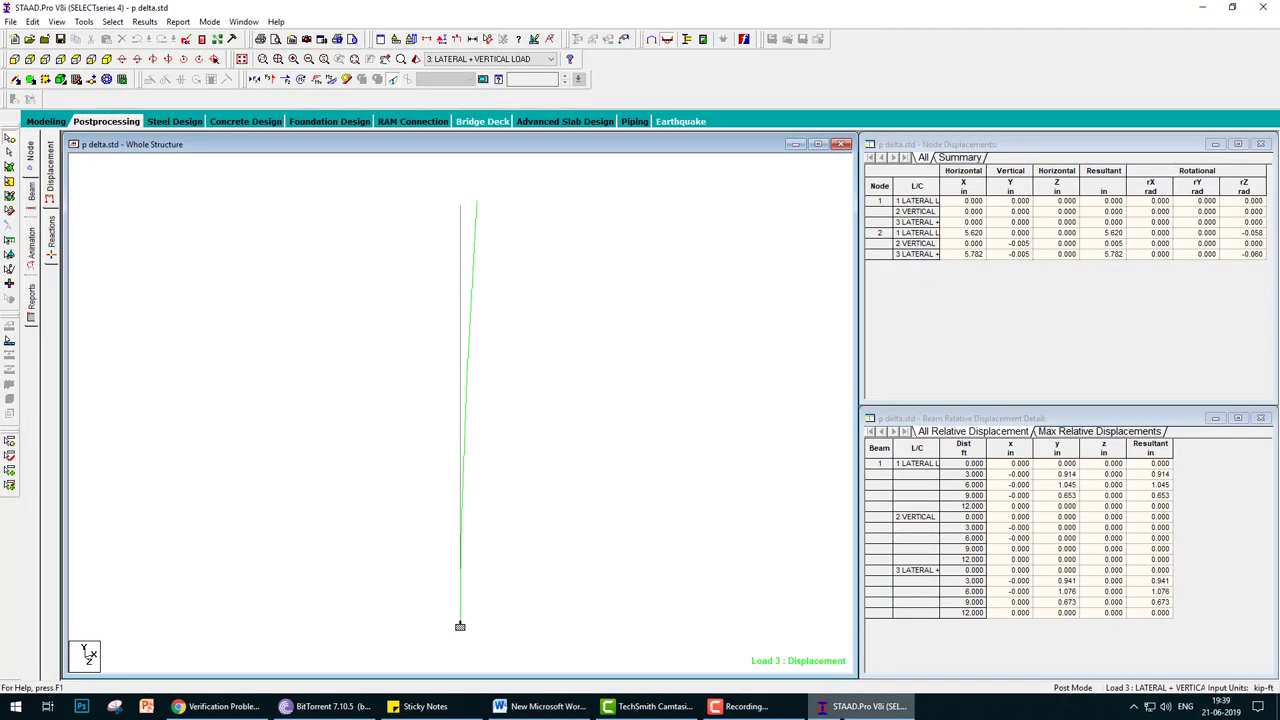
click(30, 192)
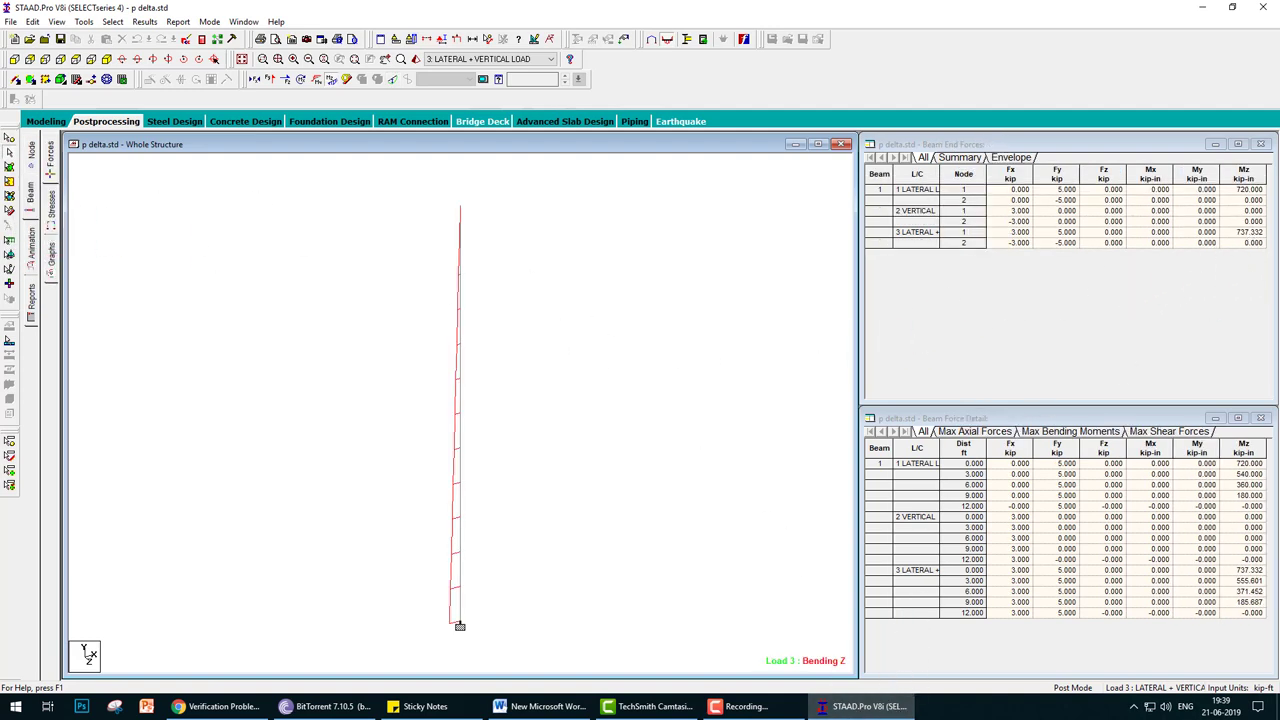
click(862, 706)
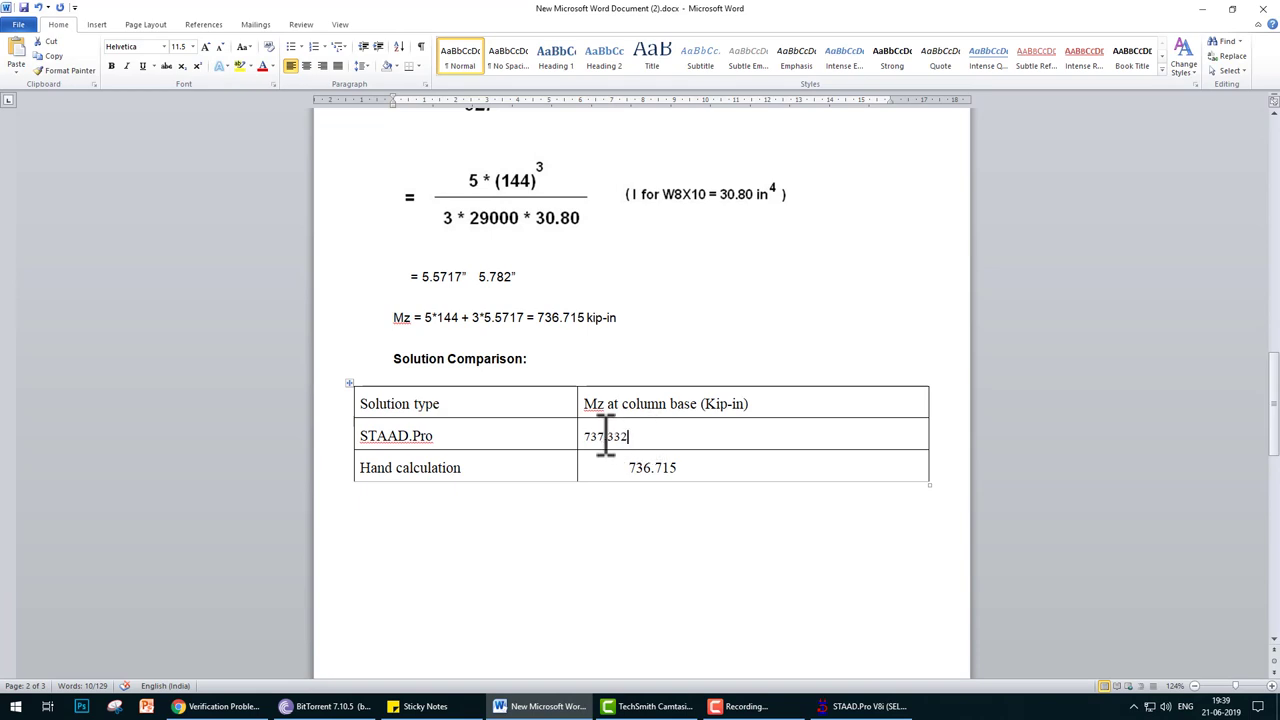
drag(589, 436, 365, 436)
drag(704, 470, 620, 466)
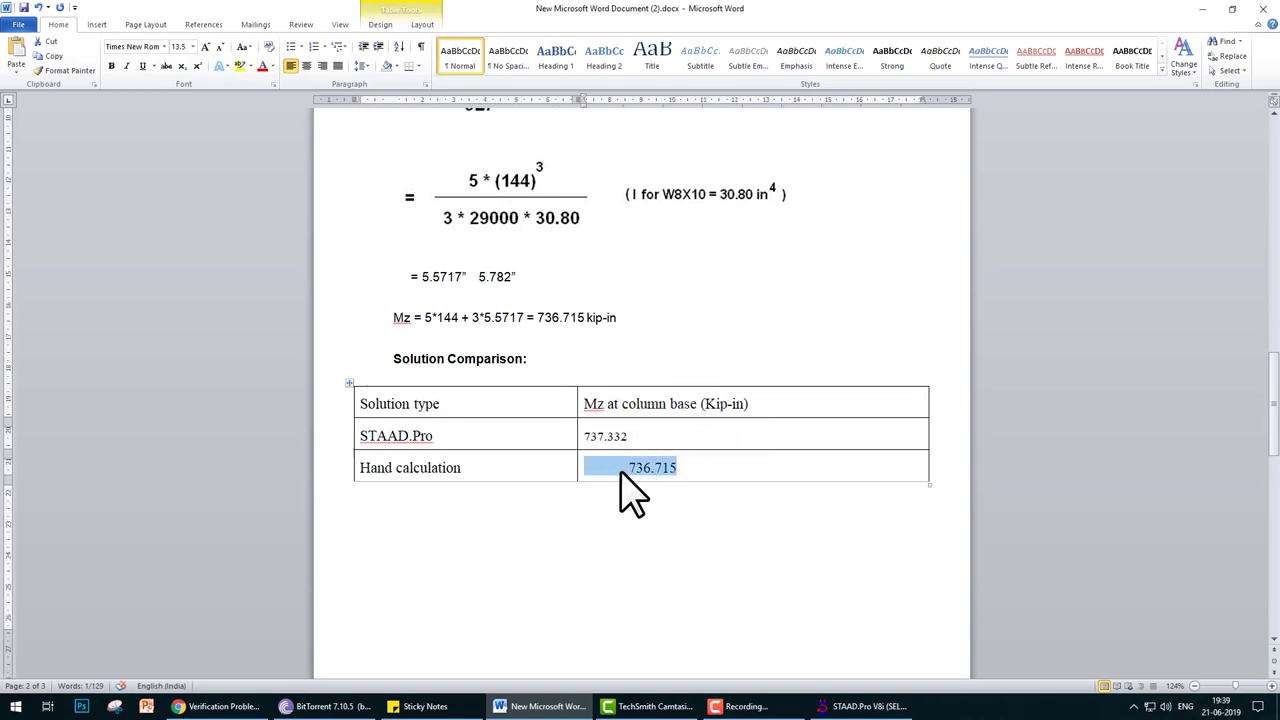
Review the hand calculation formulas, input parameters and column diagram in the Word document.
scroll(688, 362, up, 6)
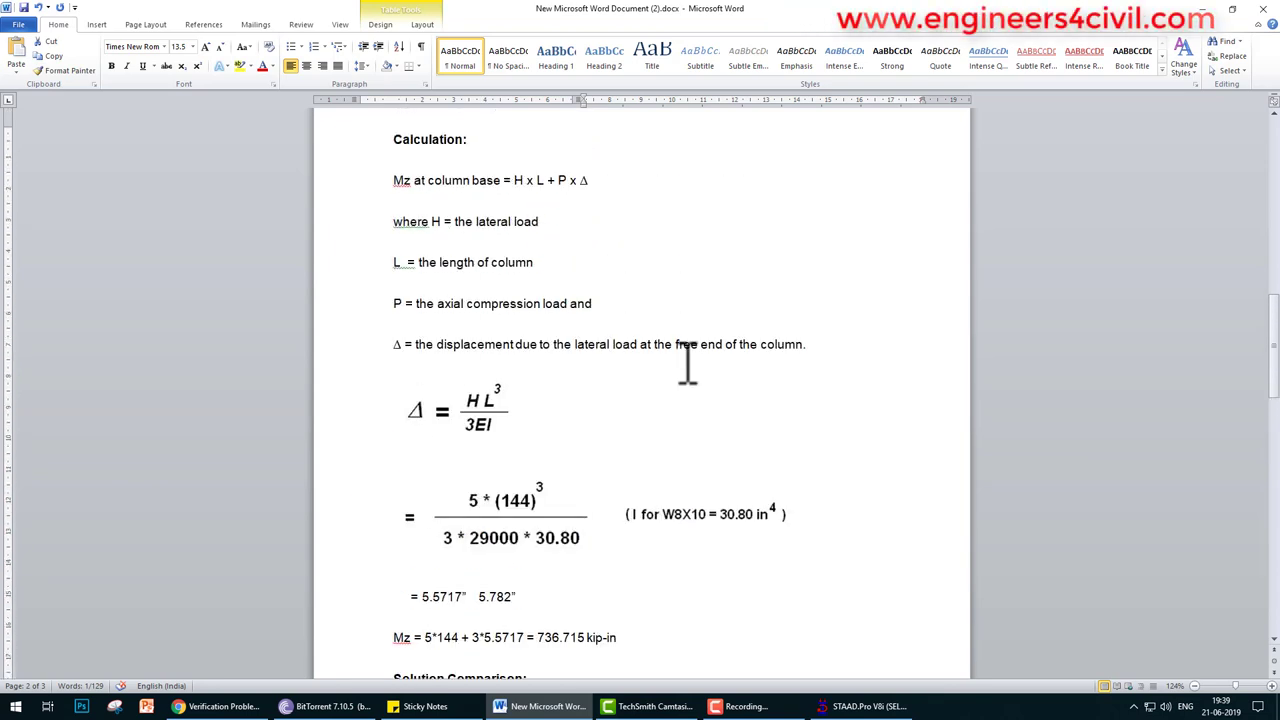
scroll(768, 458, up, 4)
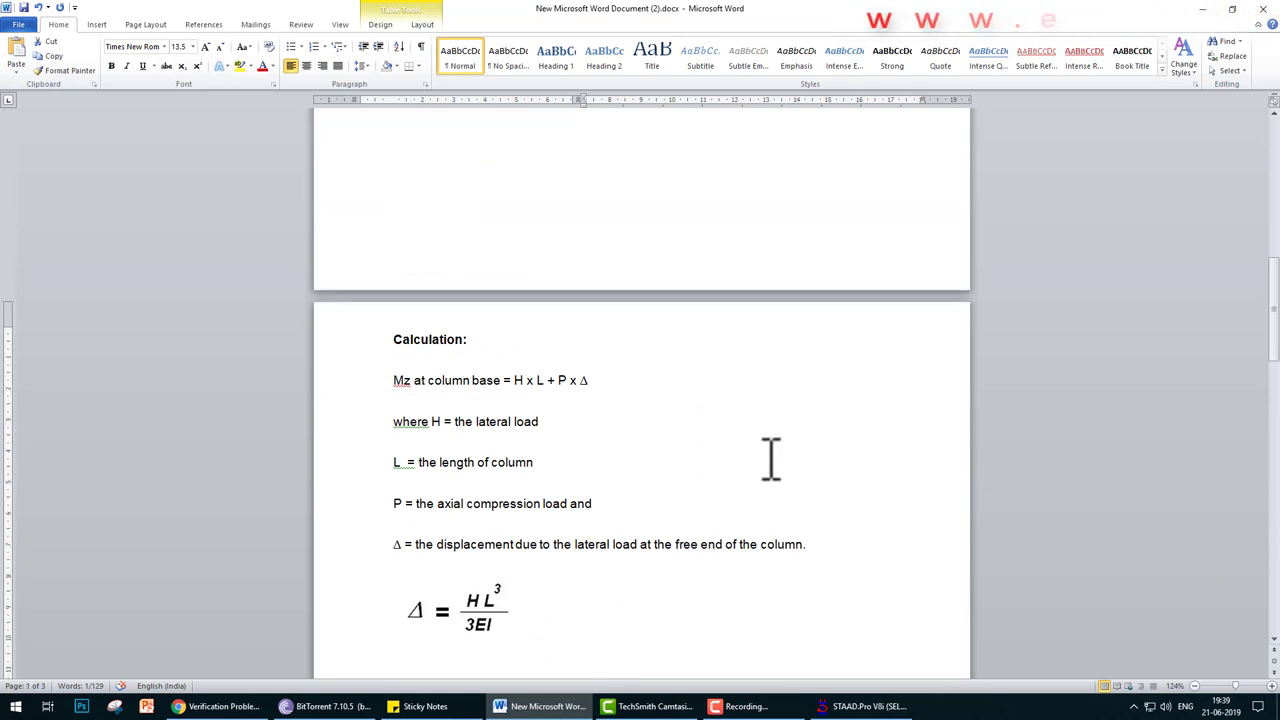
scroll(770, 460, up, 14)
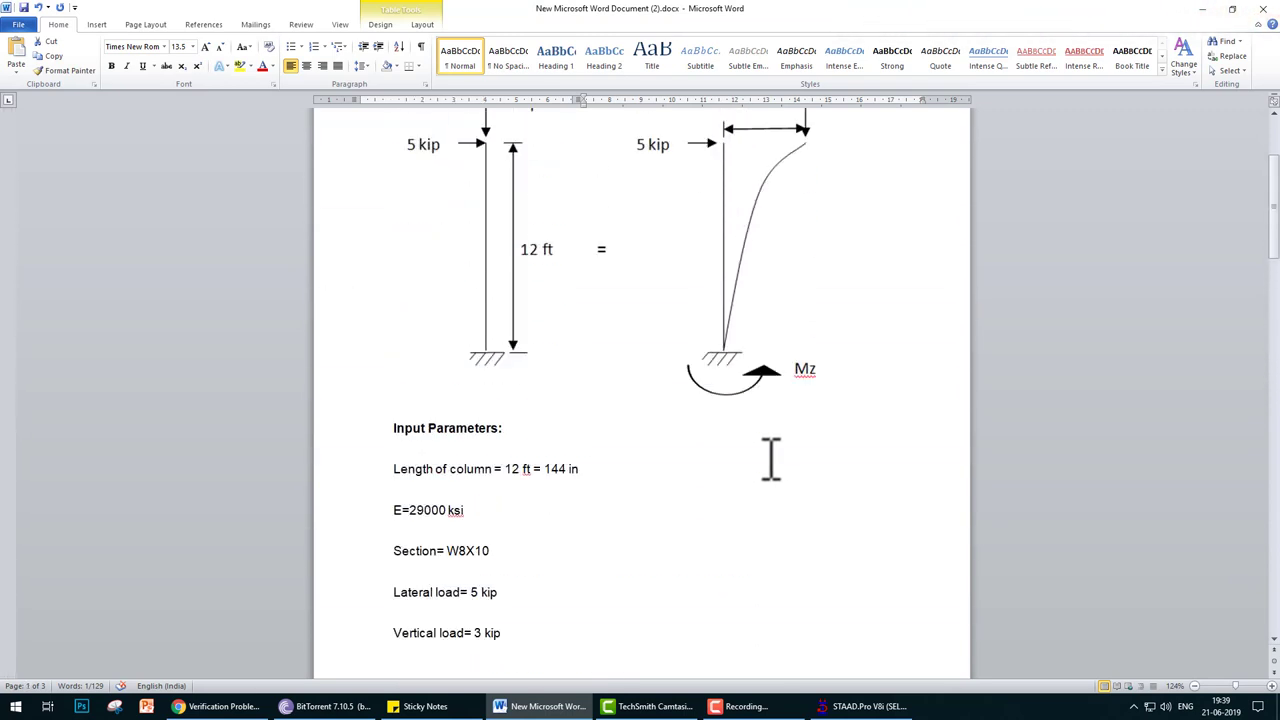